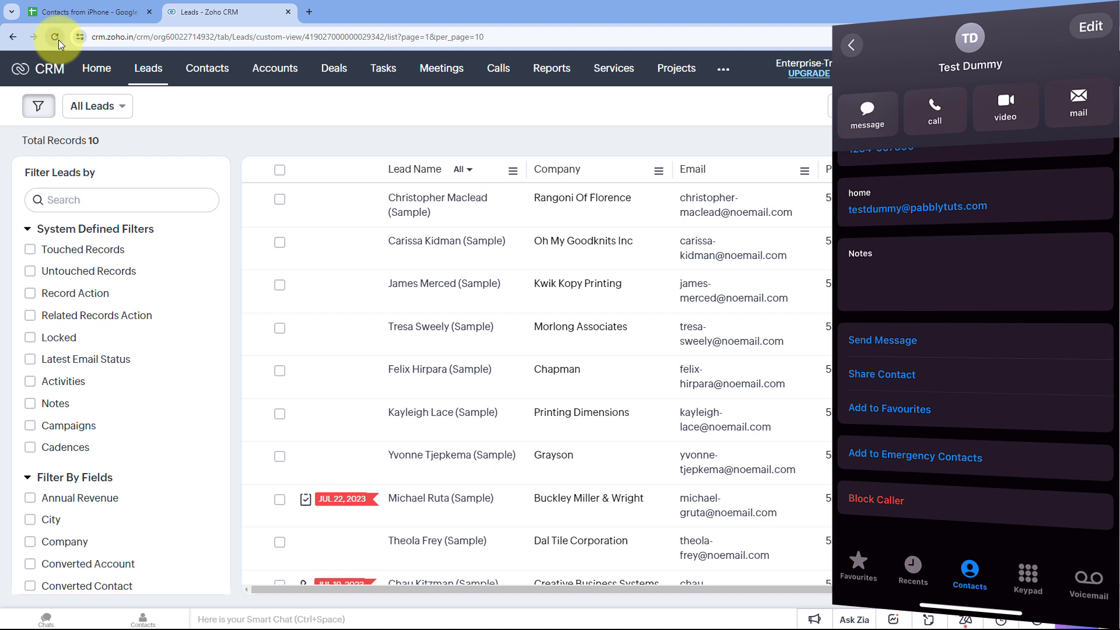
- Reload the Zoho CRM Leads page so the two new Test Dummy leads appear (12 total)
{"action": "left_click", "coordinate": [58, 40]}
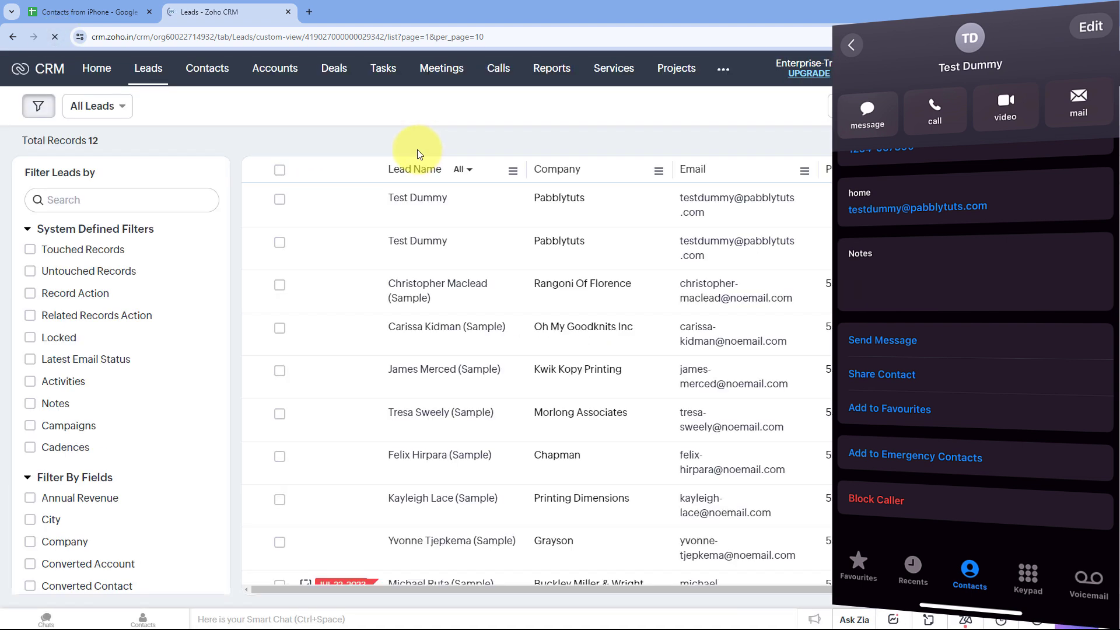
- Open the Test Dummy lead's detail page in Zoho CRM
{"action": "left_click", "coordinate": [439, 199]}
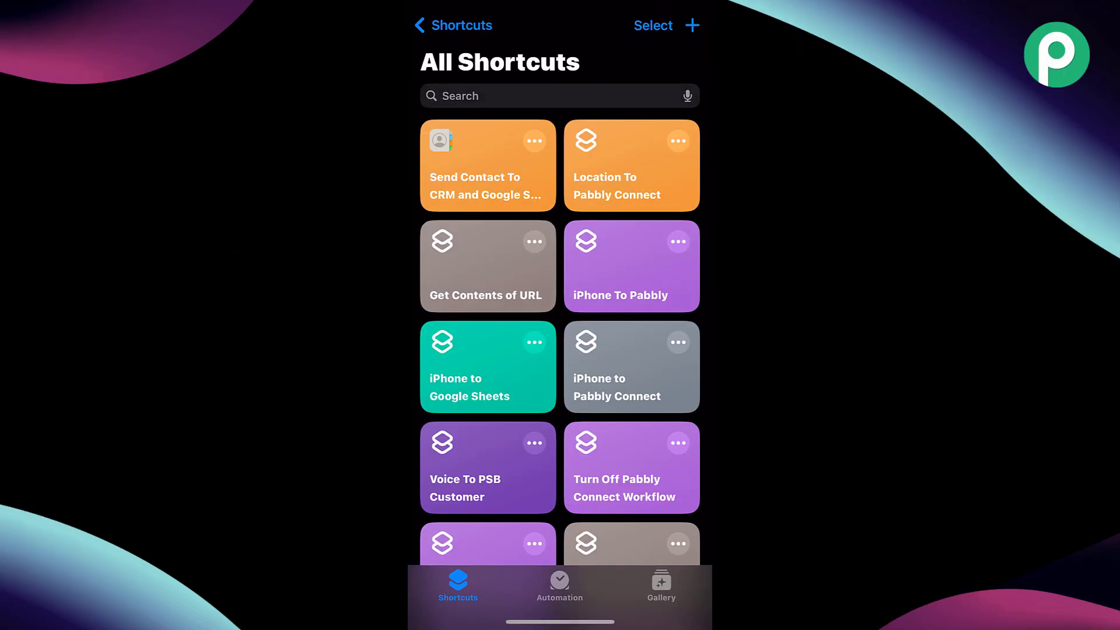
- Create a new shortcut and name it 'Contacts To Pabbly Connect'
{"action": "left_click", "coordinate": [693, 25]}
{"action": "left_click", "coordinate": [563, 22]}
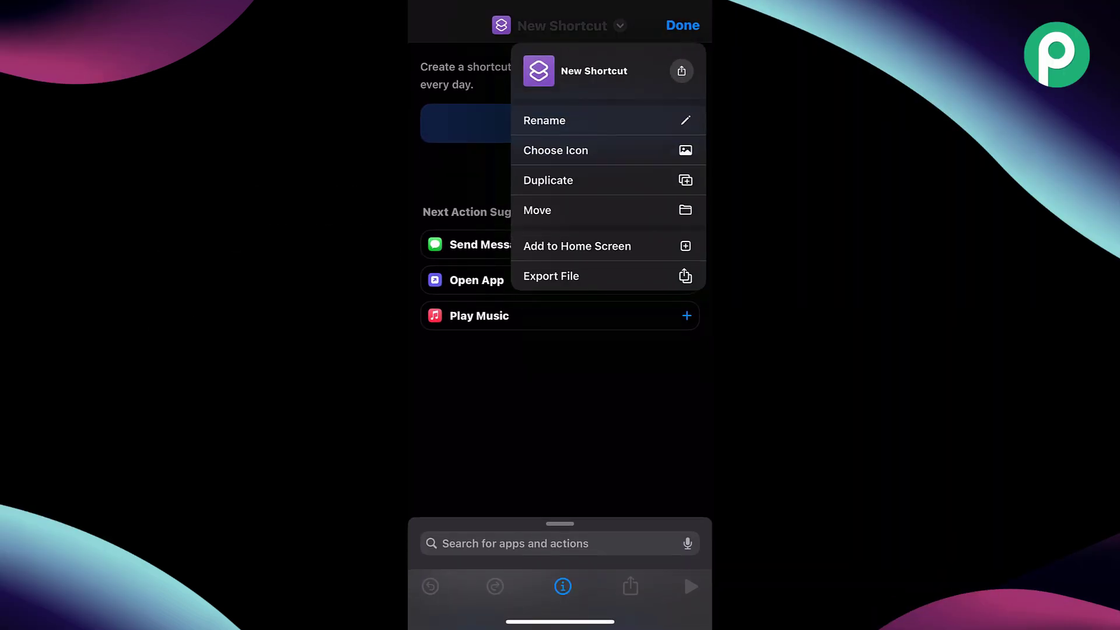
{"action": "left_click", "coordinate": [548, 120]}
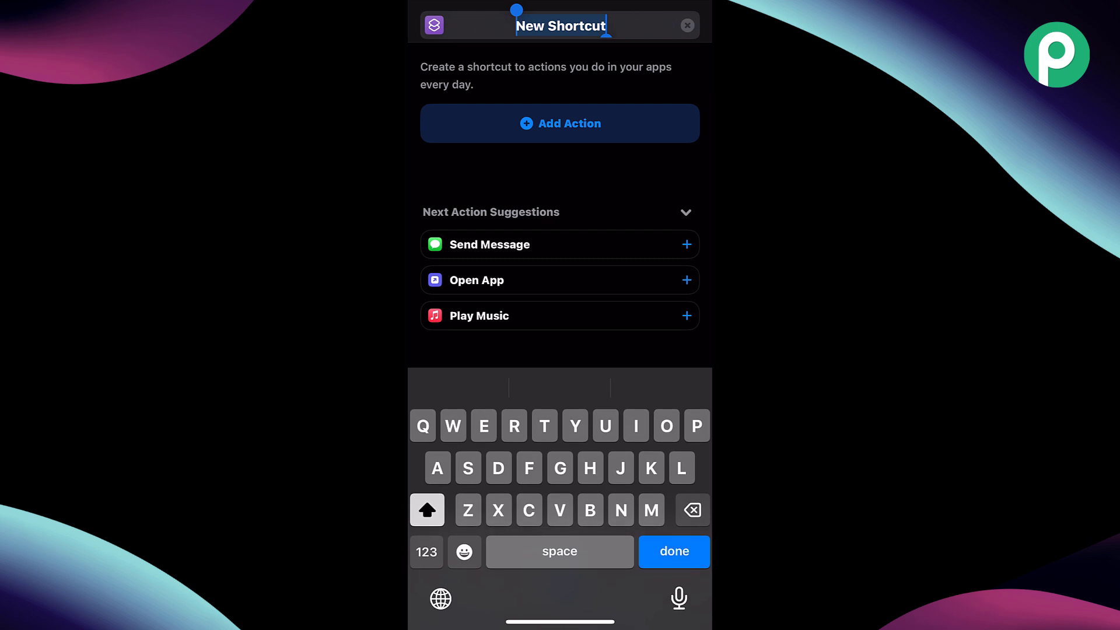
{"action": "type", "text": "Cont"}
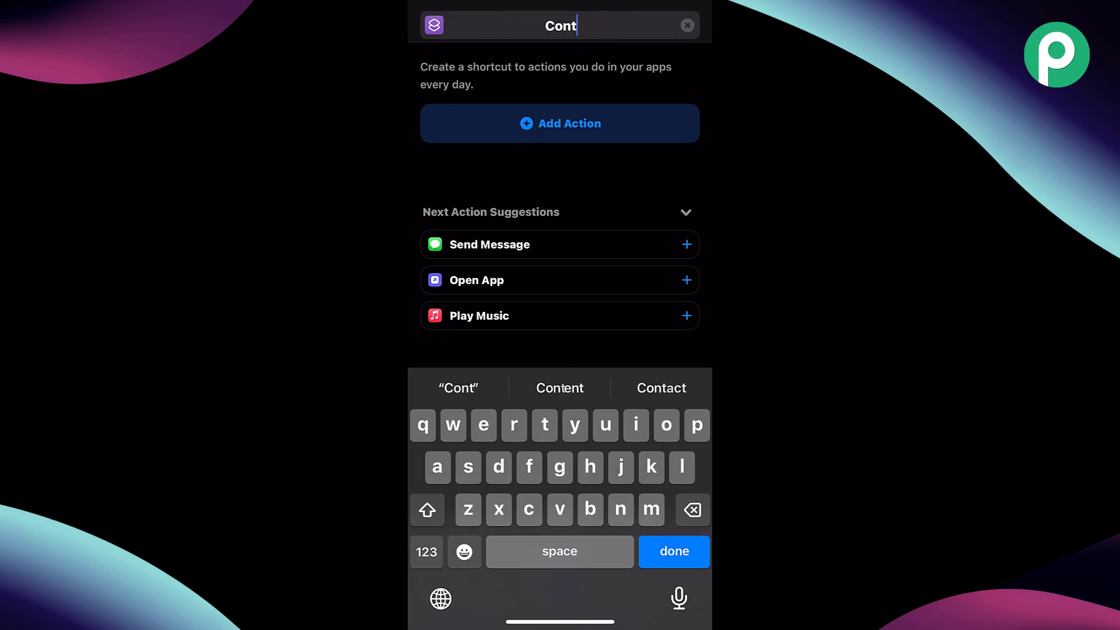
{"action": "type", "text": "acts To "}
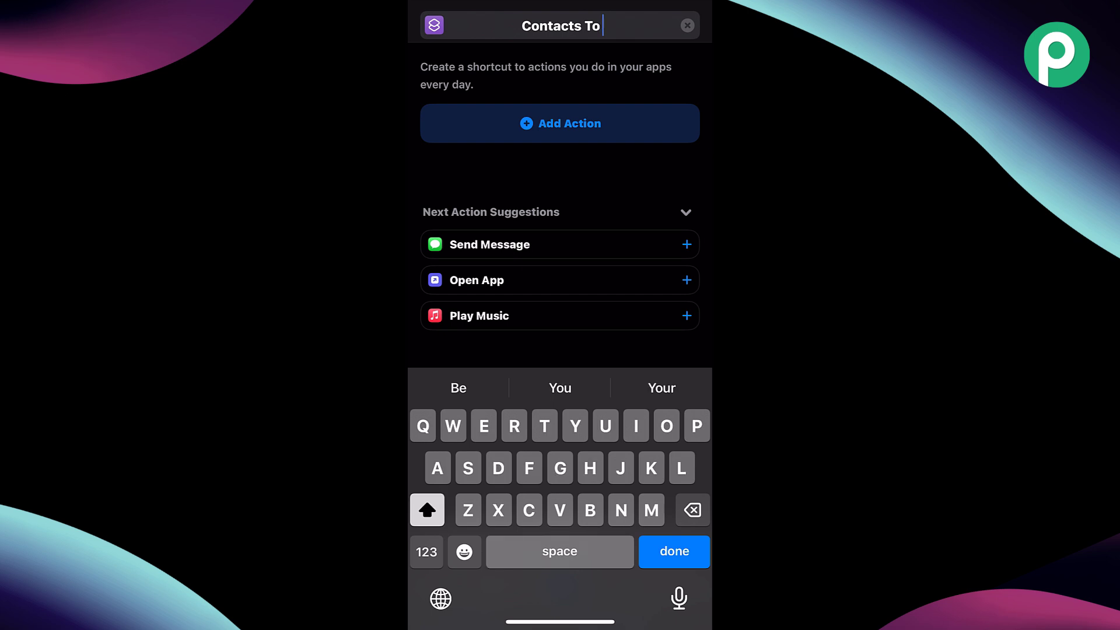
{"action": "type", "text": "Pabbly Connect"}
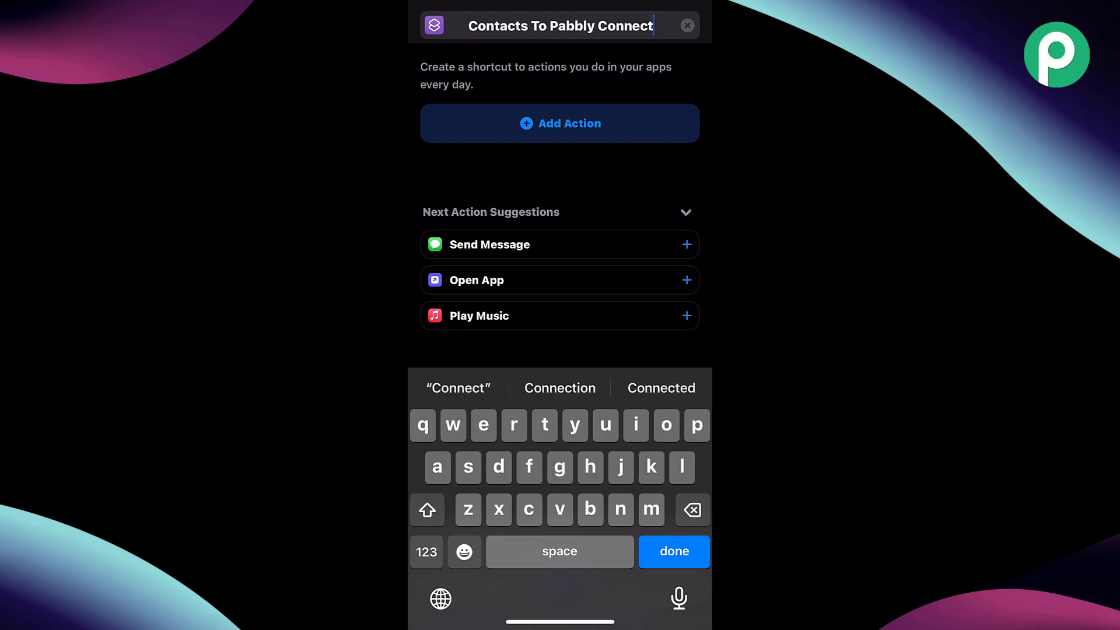
{"action": "key", "text": "Return"}
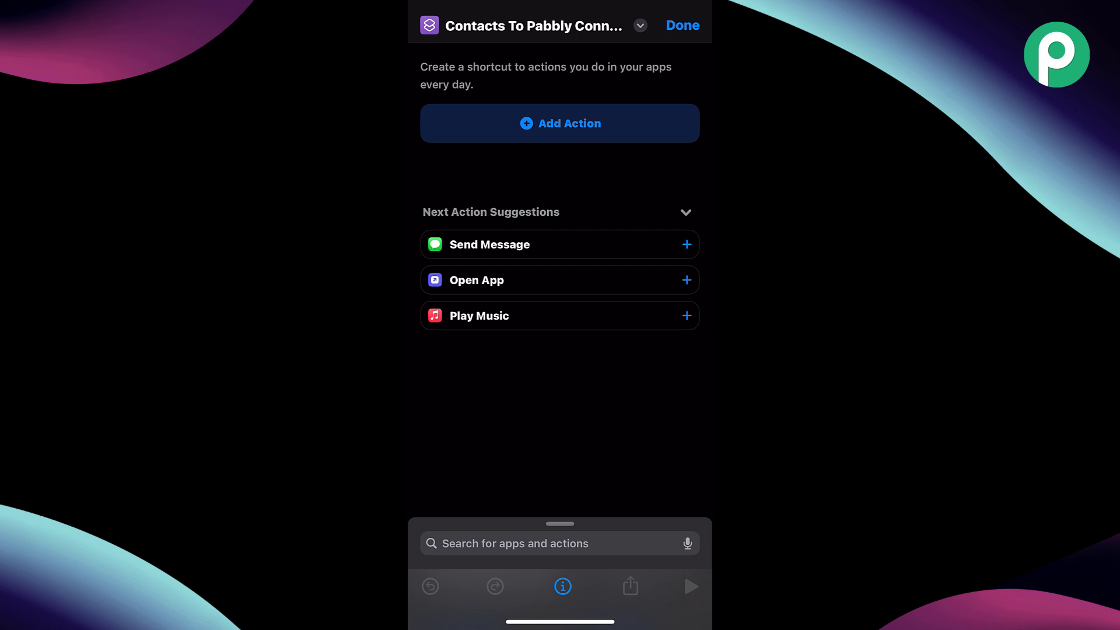
- Turn on Show in Share Sheet in the shortcut's details
{"action": "left_click", "coordinate": [563, 586]}
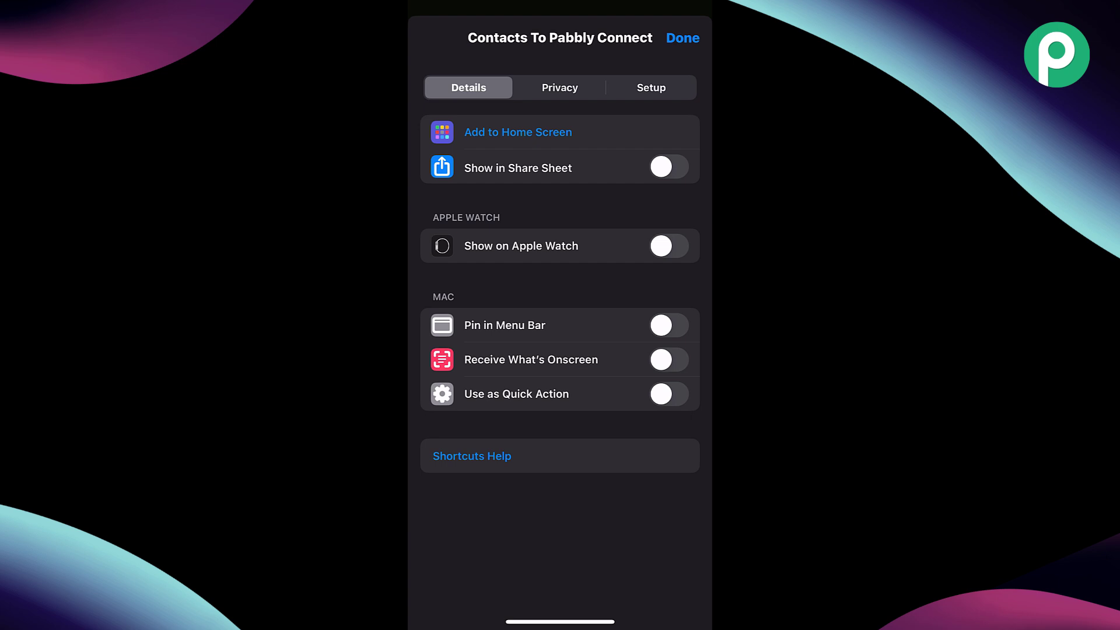
{"action": "left_click", "coordinate": [669, 166]}
{"action": "left_click", "coordinate": [682, 38]}
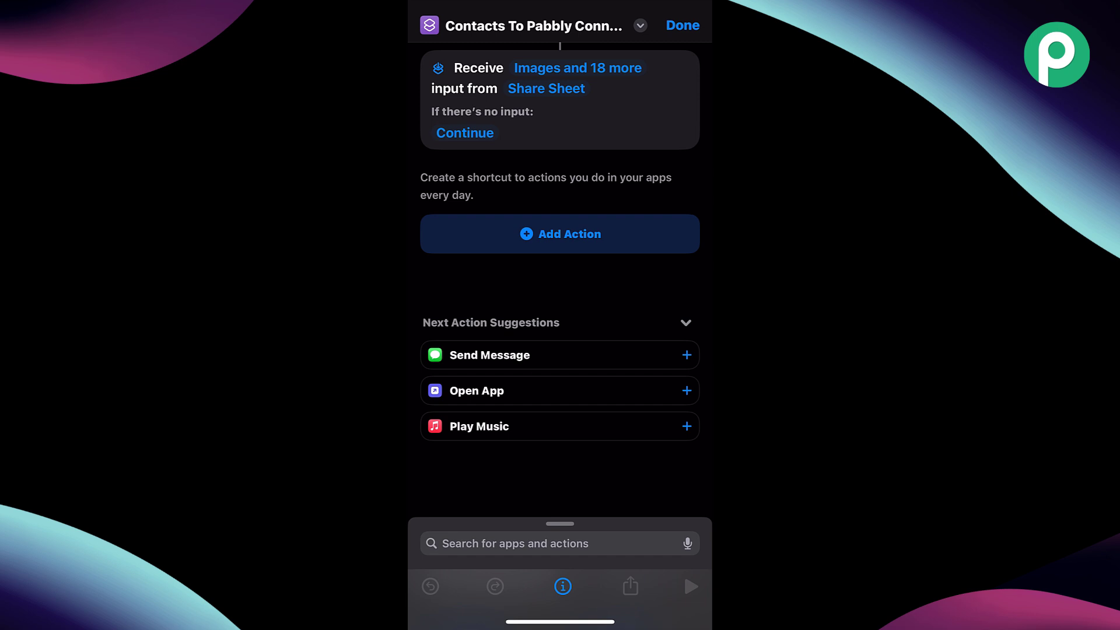
- Stop accepting Images, Media, Files, Folders, PDFs, Text and Rich text as input
{"action": "left_click", "coordinate": [577, 68]}
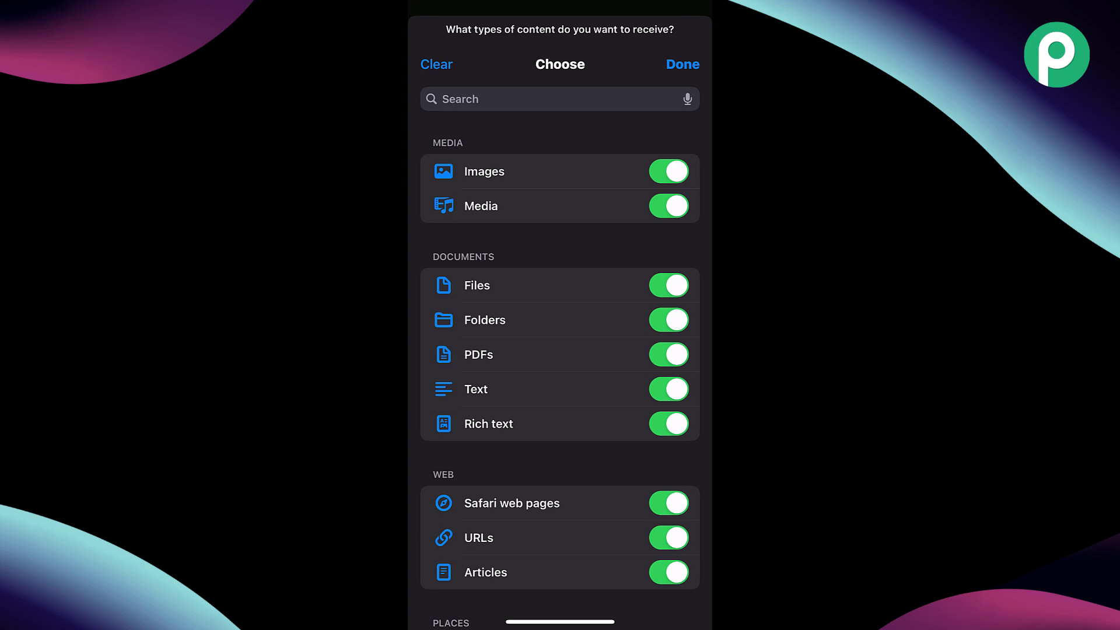
{"action": "left_click", "coordinate": [669, 171]}
{"action": "left_click", "coordinate": [669, 206]}
{"action": "left_click", "coordinate": [669, 285]}
{"action": "left_click", "coordinate": [669, 320]}
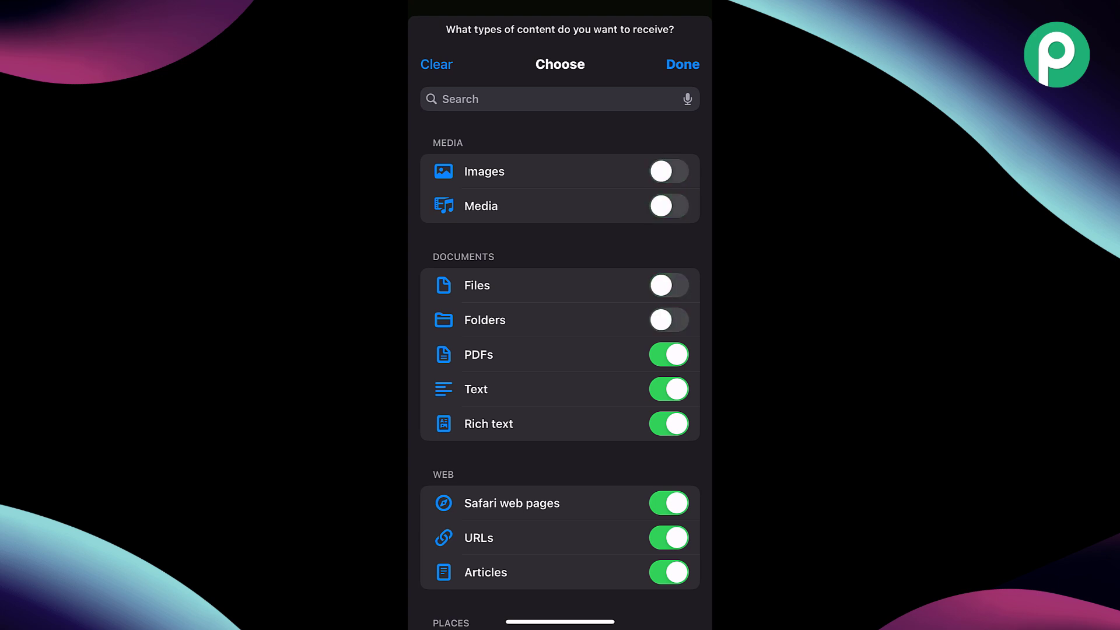
{"action": "left_click", "coordinate": [669, 354]}
{"action": "left_click", "coordinate": [669, 389]}
{"action": "left_click", "coordinate": [669, 423]}
{"action": "scroll", "coordinate": [560, 373], "scroll_direction": "down", "scroll_amount": 5}
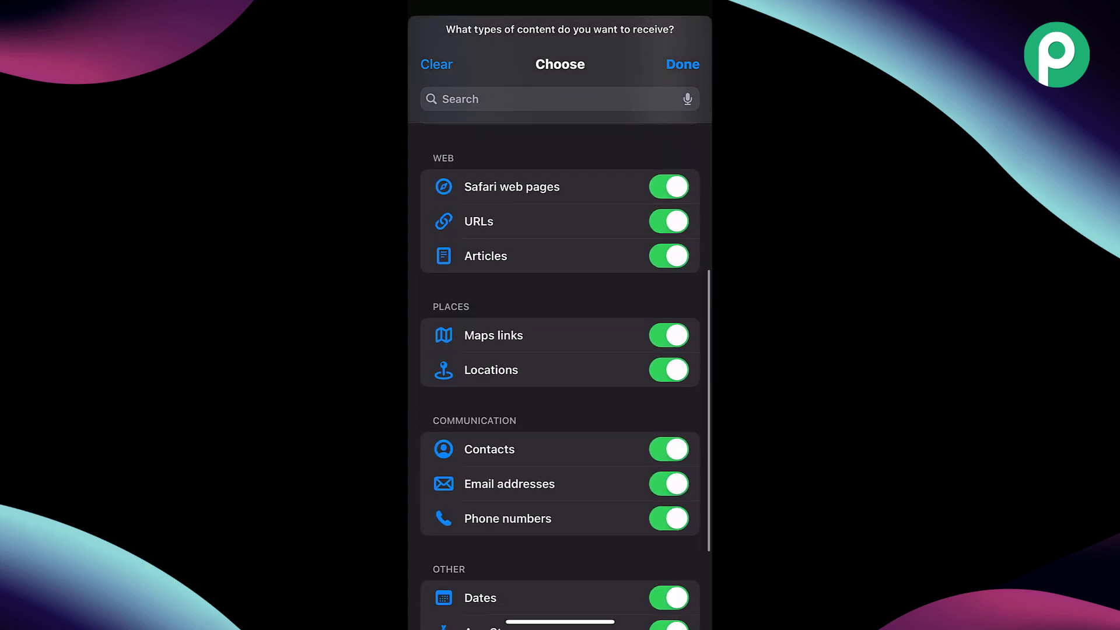
- Also drop Maps links, Locations, Articles, URLs, Safari pages, Dates, App Store and iTunes types
{"action": "left_click", "coordinate": [668, 311]}
{"action": "left_click", "coordinate": [669, 346]}
{"action": "left_click", "coordinate": [668, 232]}
{"action": "left_click", "coordinate": [668, 197]}
{"action": "left_click", "coordinate": [669, 163]}
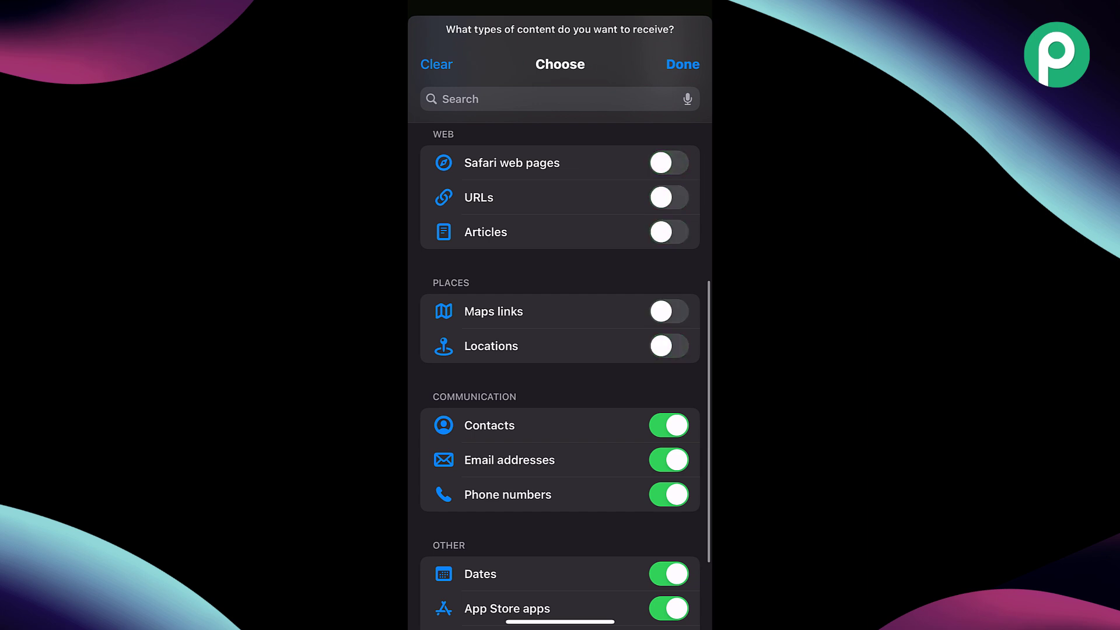
{"action": "scroll", "coordinate": [560, 373], "scroll_direction": "down", "scroll_amount": 2}
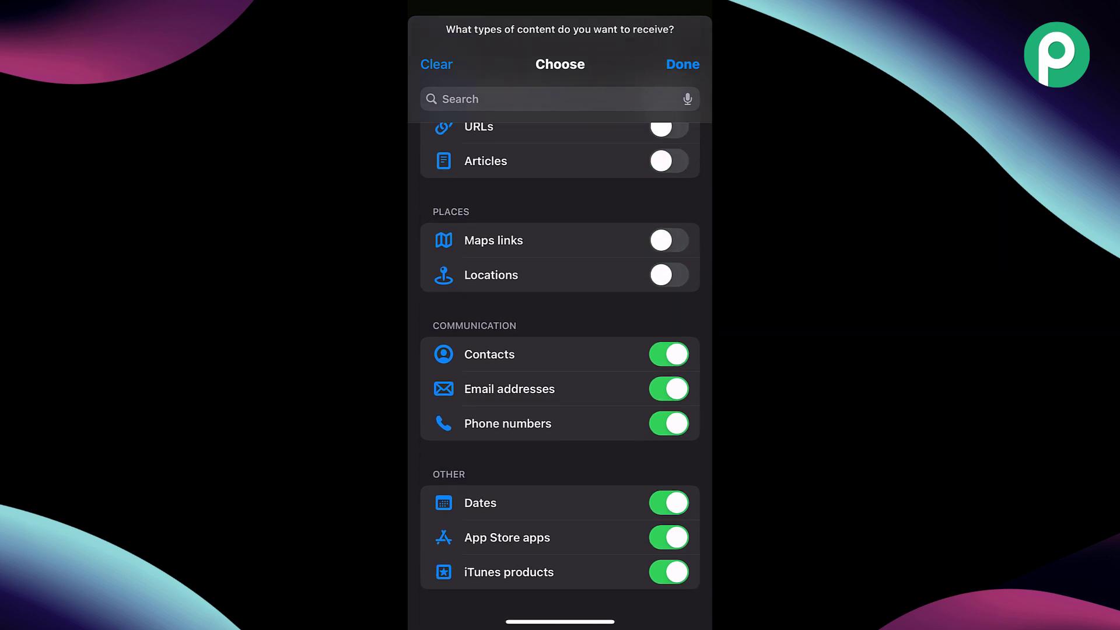
{"action": "left_click", "coordinate": [669, 502]}
{"action": "left_click", "coordinate": [668, 537]}
{"action": "left_click", "coordinate": [669, 572]}
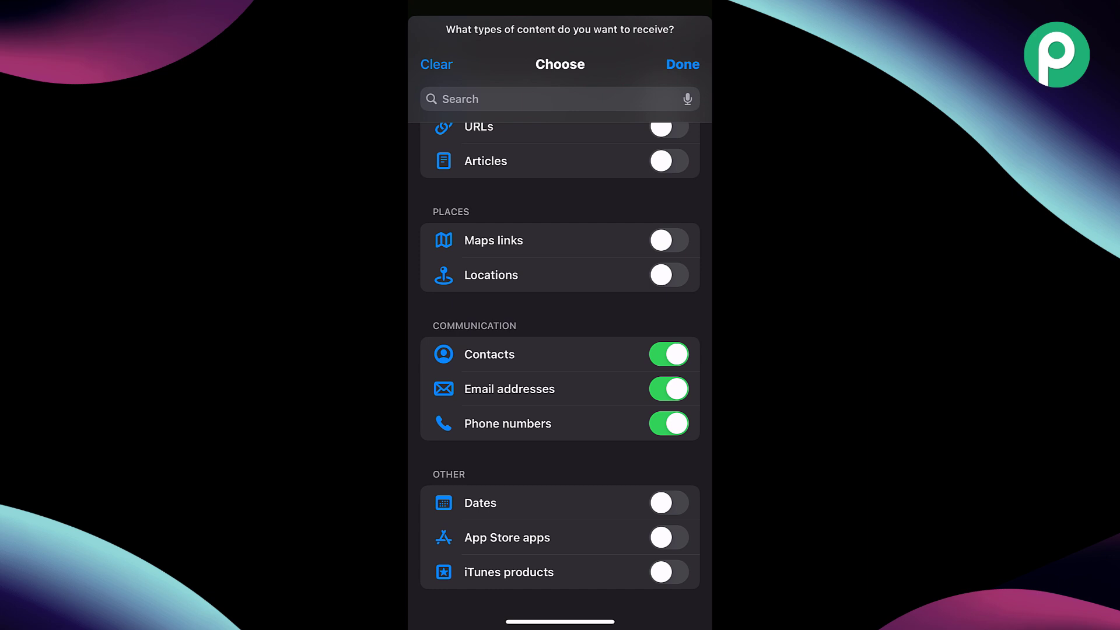
{"action": "left_click", "coordinate": [682, 64]}
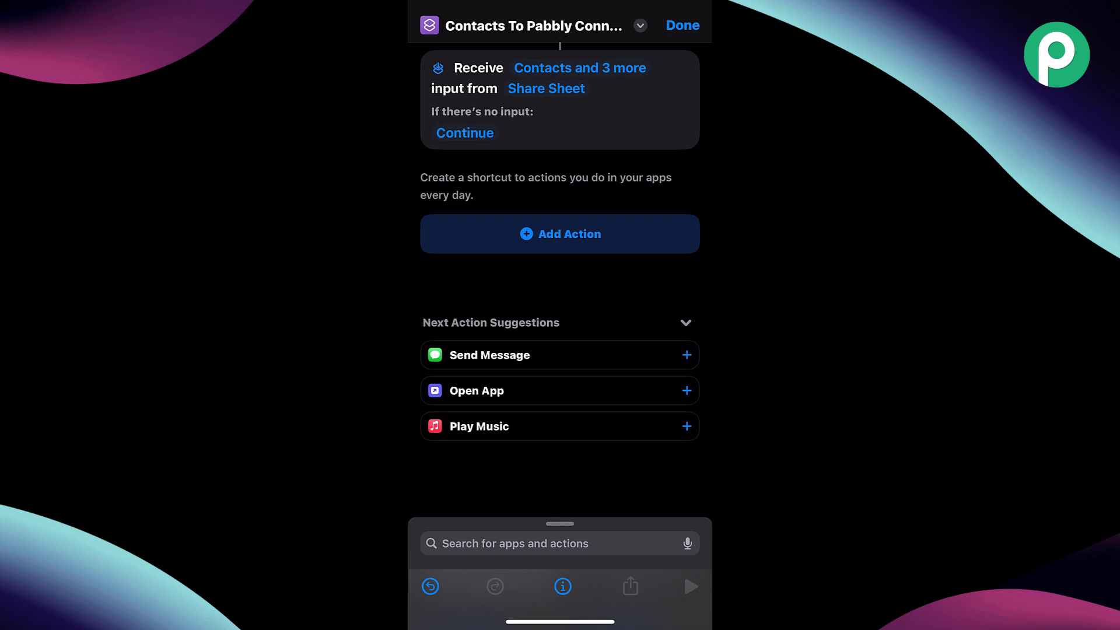
{"action": "left_click", "coordinate": [559, 234]}
- Add a Get Contacts from Shortcut Input action
{"action": "left_click", "coordinate": [513, 37]}
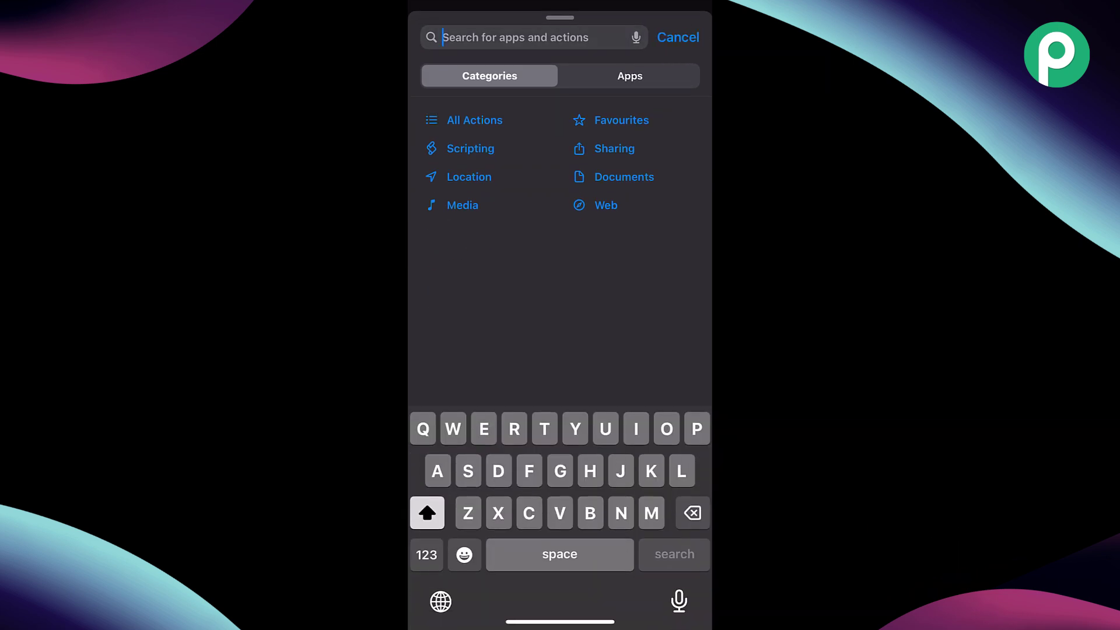
{"action": "type", "text": "Get Contact"}
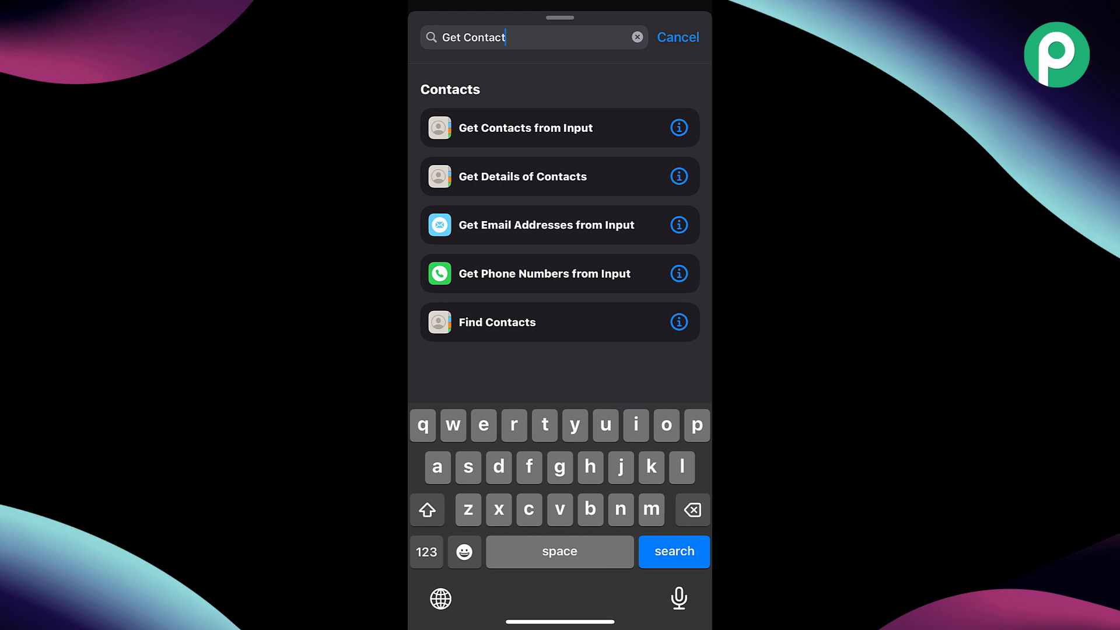
{"action": "left_click", "coordinate": [525, 128]}
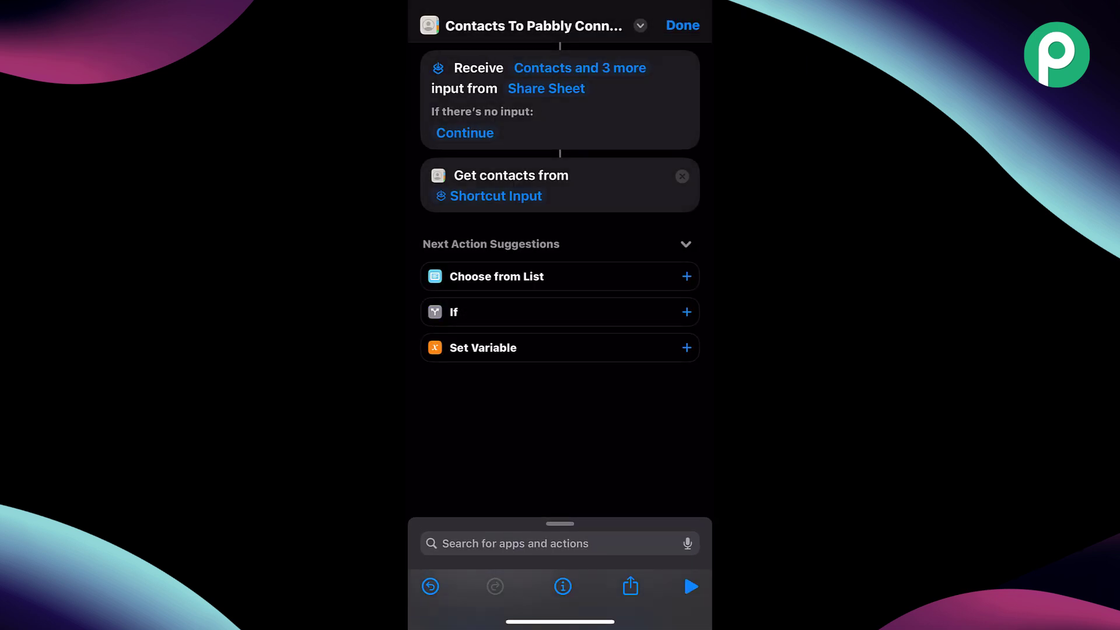
{"action": "left_click", "coordinate": [489, 196]}
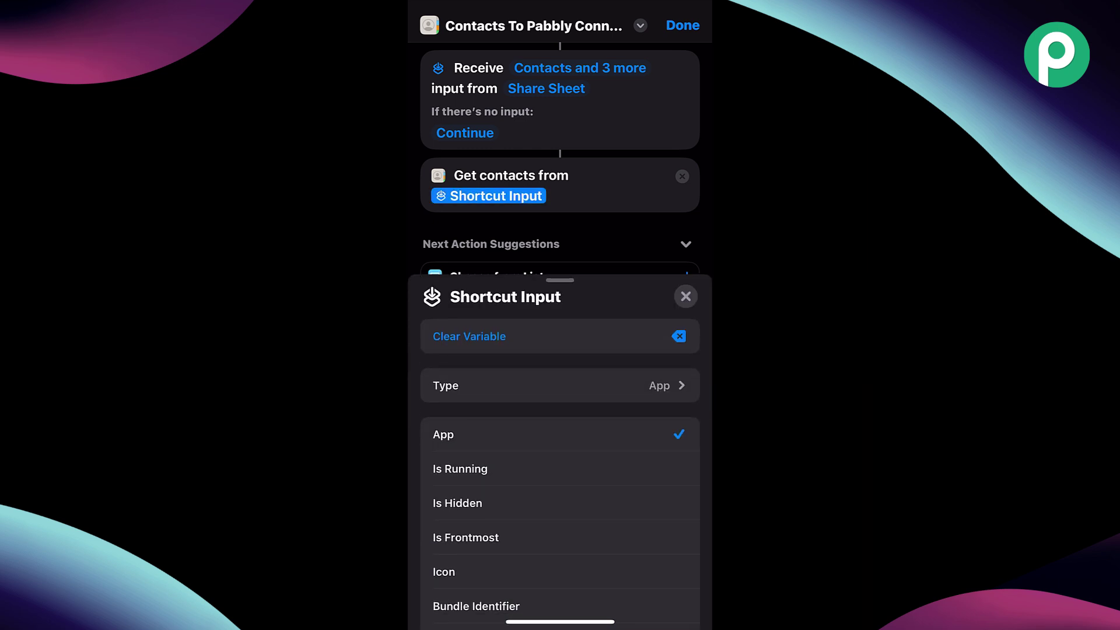
{"action": "left_click", "coordinate": [686, 296]}
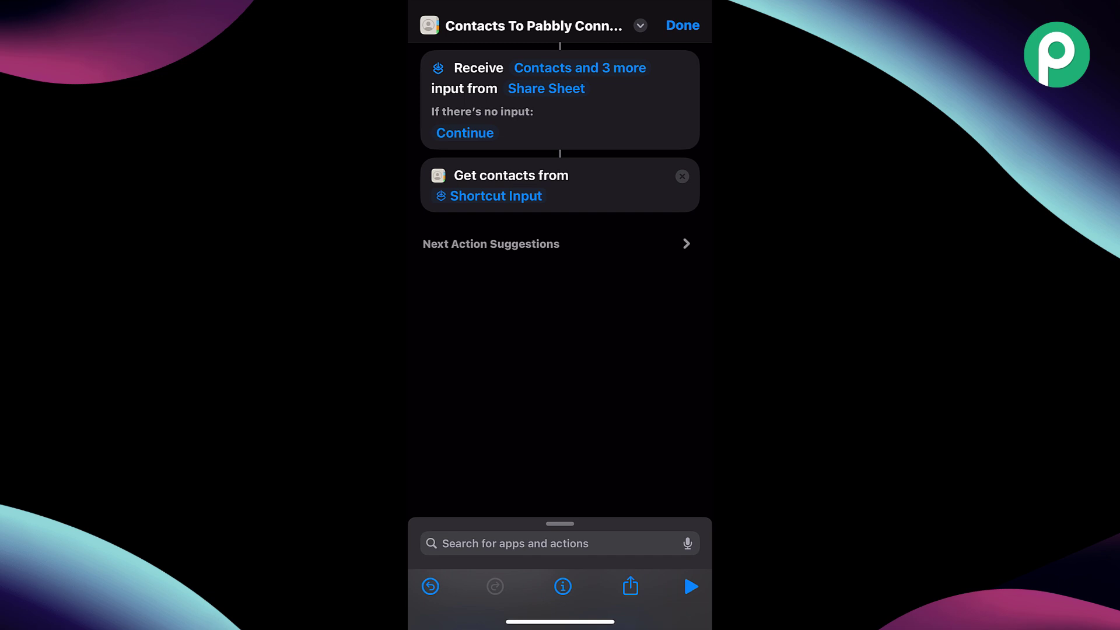
{"action": "left_click", "coordinate": [686, 244]}
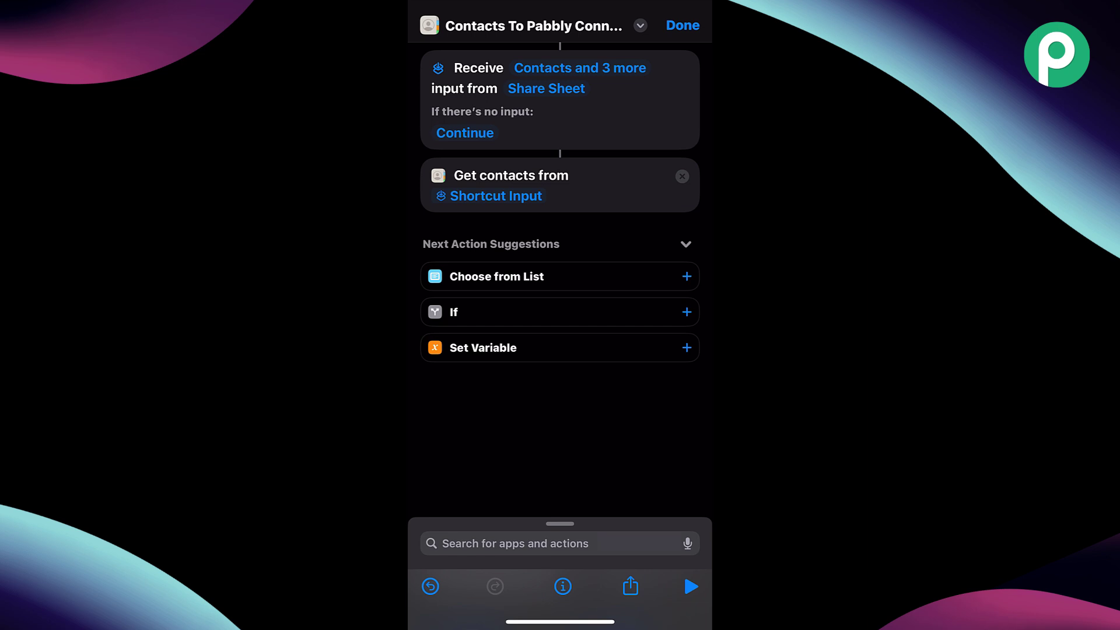
- Add a Get Contents of URL action and clear the Contacts token from its URL
{"action": "left_click", "coordinate": [515, 543]}
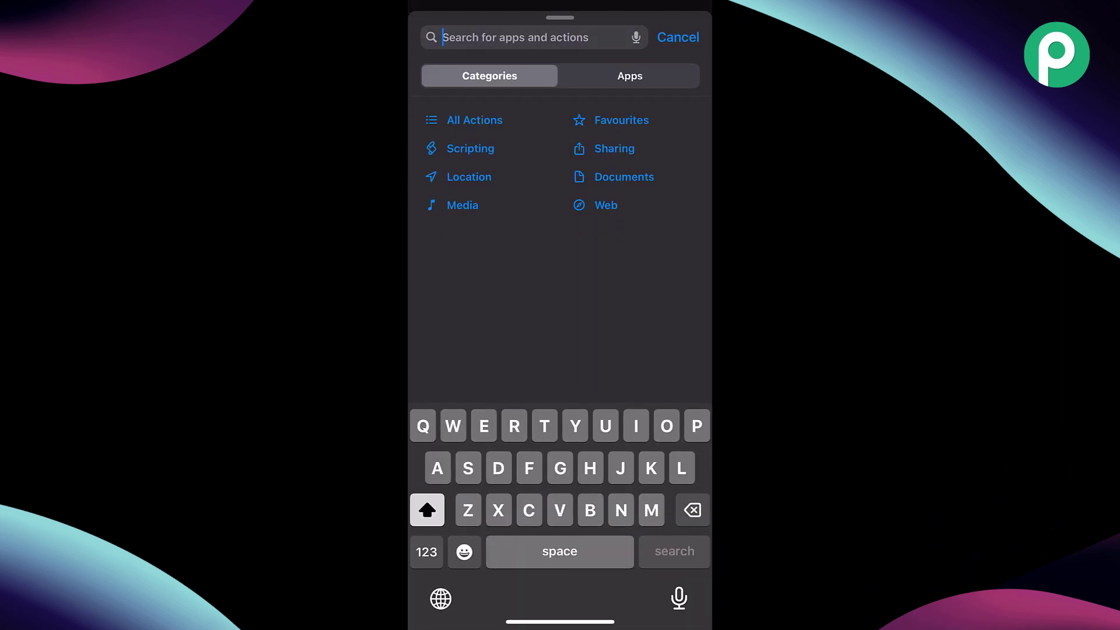
{"action": "type", "text": "Ge"}
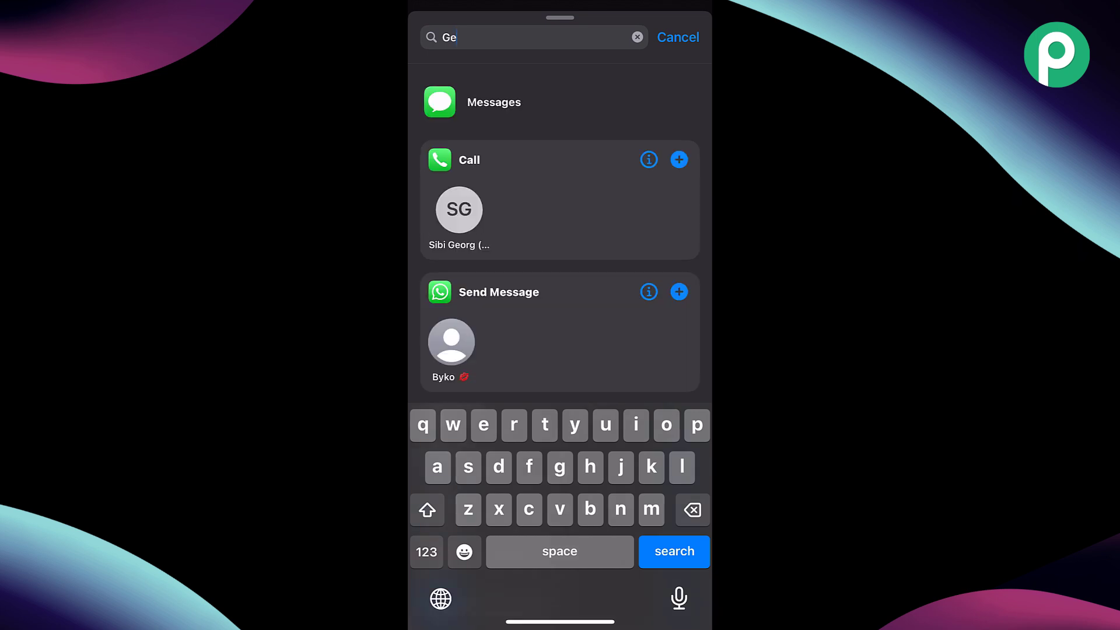
{"action": "type", "text": "t Conta"}
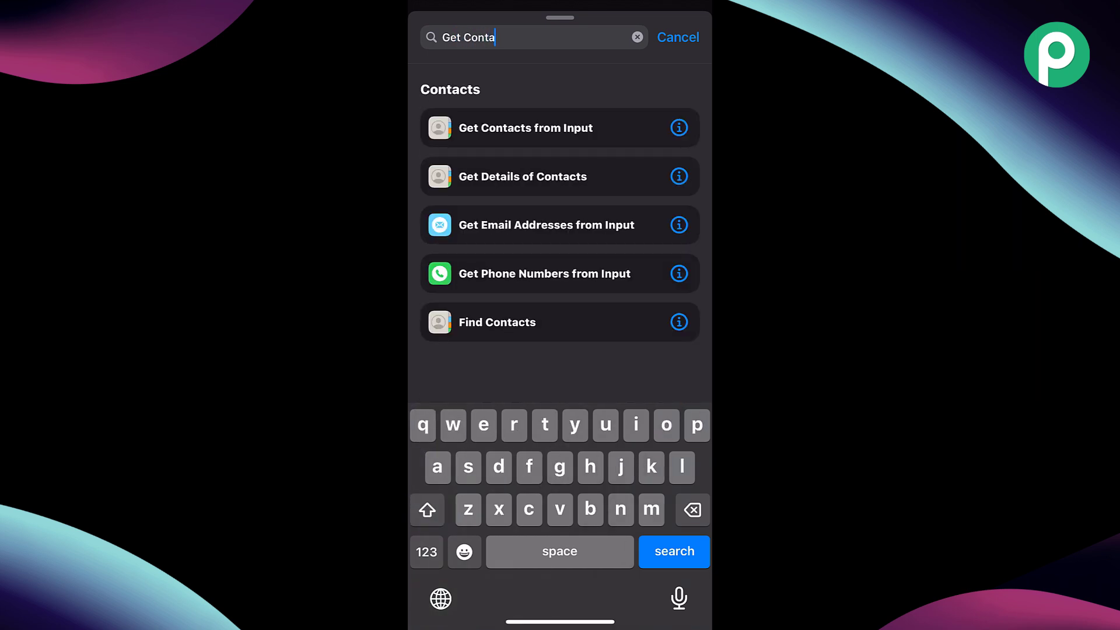
{"action": "key", "text": "BackSpace"}
{"action": "type", "text": "en"}
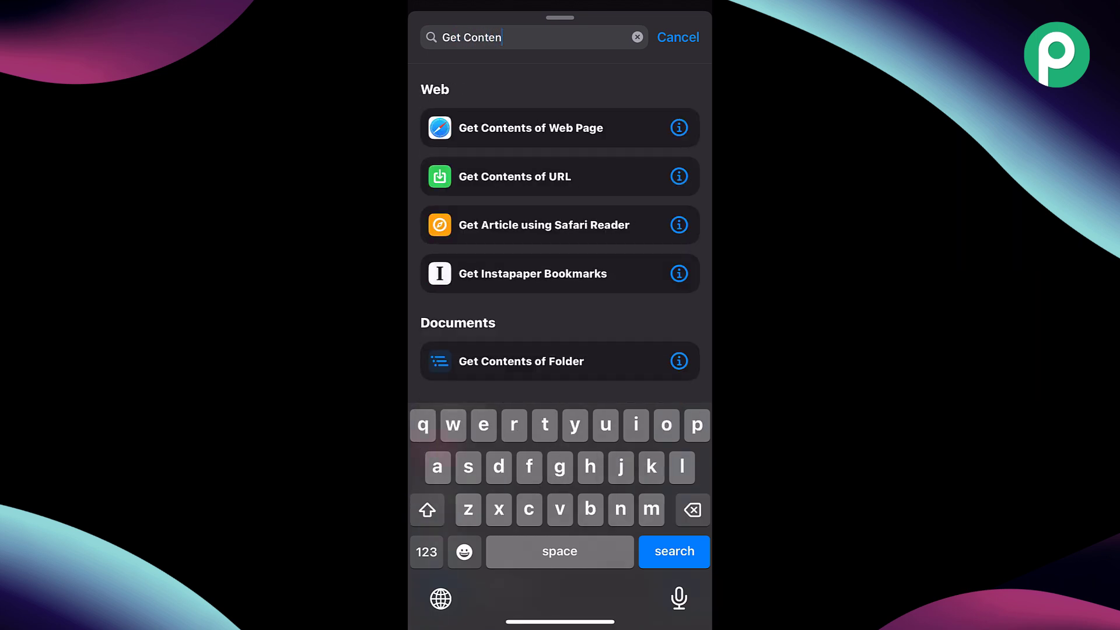
{"action": "left_click", "coordinate": [515, 176]}
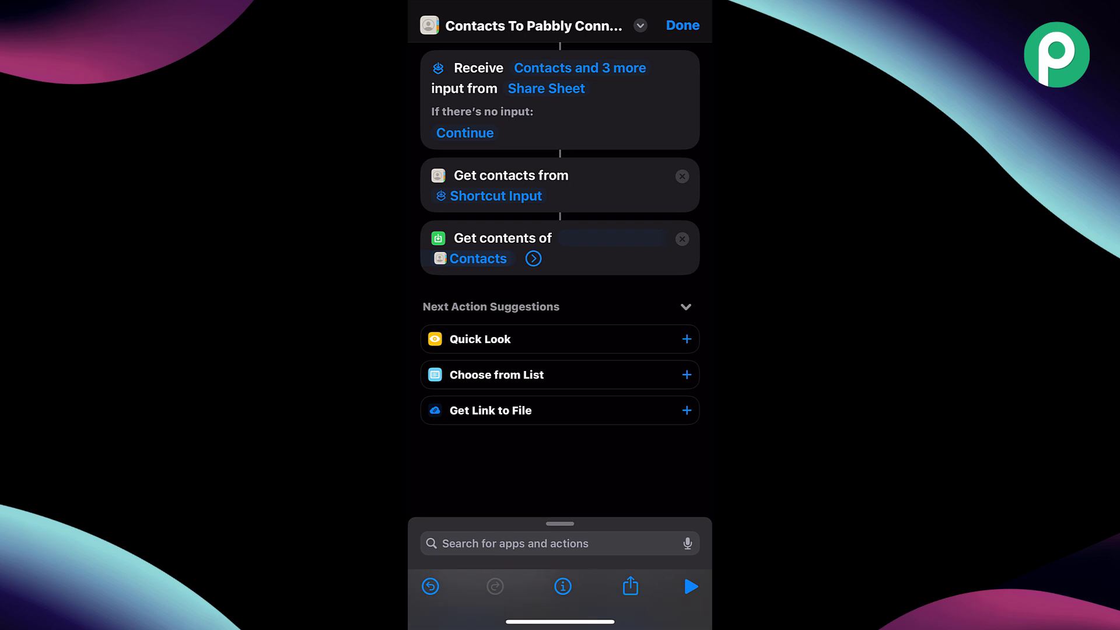
{"action": "left_click", "coordinate": [511, 258]}
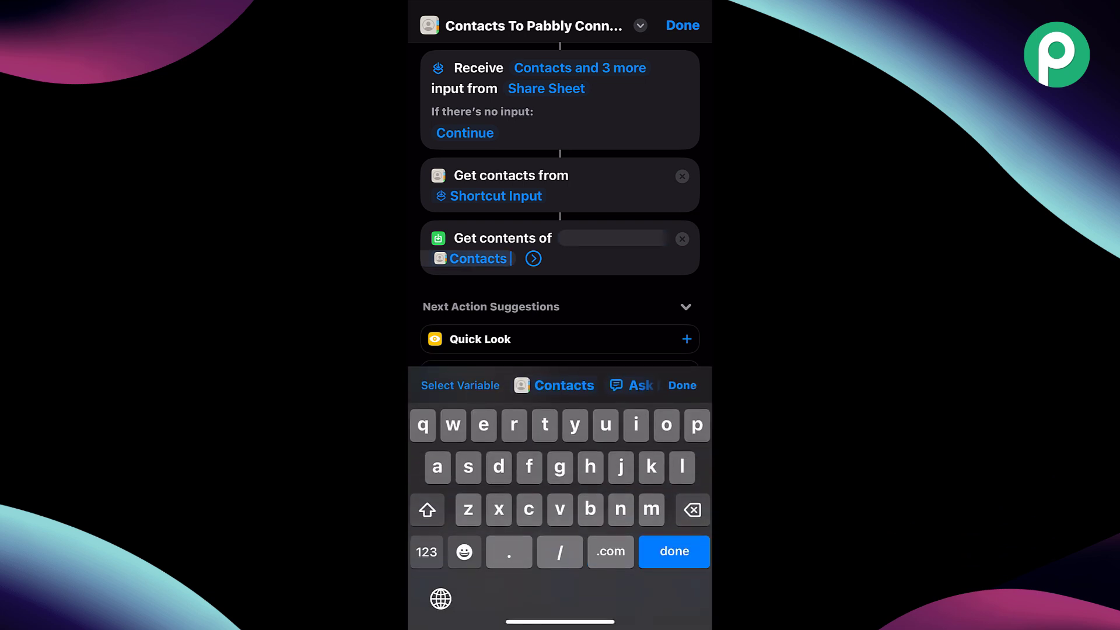
{"action": "key", "text": "BackSpace"}
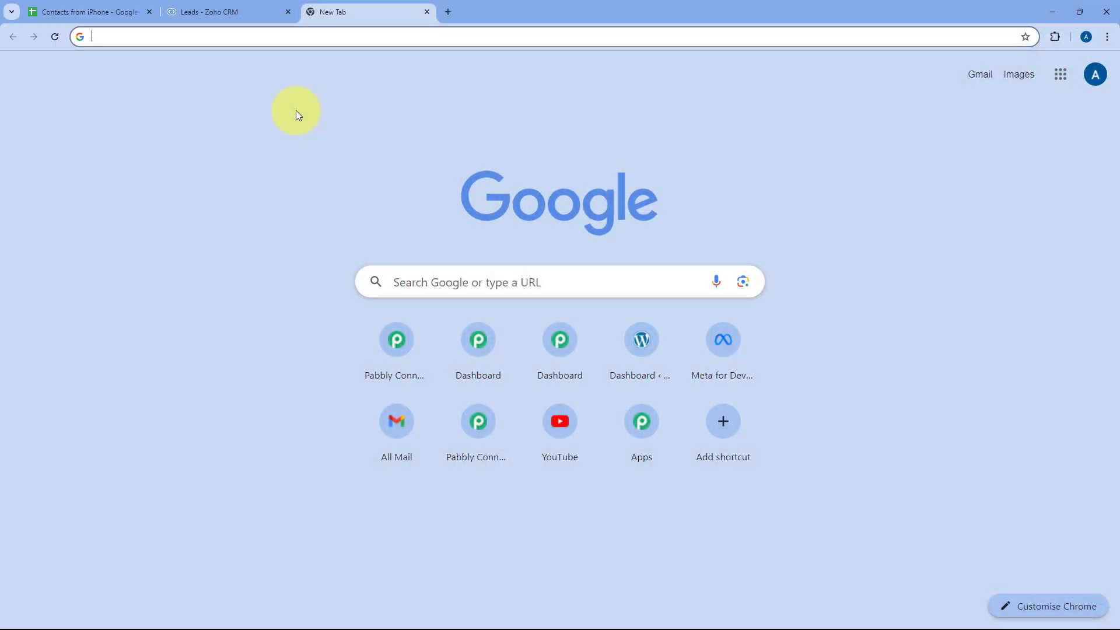
- Go to pabbly.com/connect, sign in, and open the Pabbly Connect app
{"action": "type", "text": "pabbly.c"}
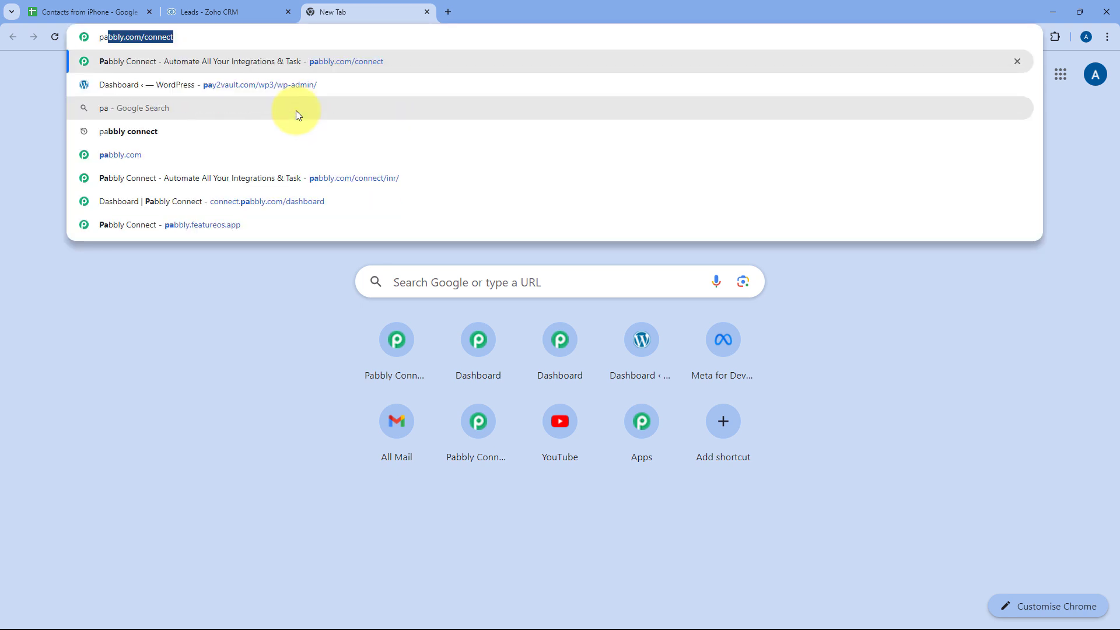
{"action": "type", "text": "om/connec"}
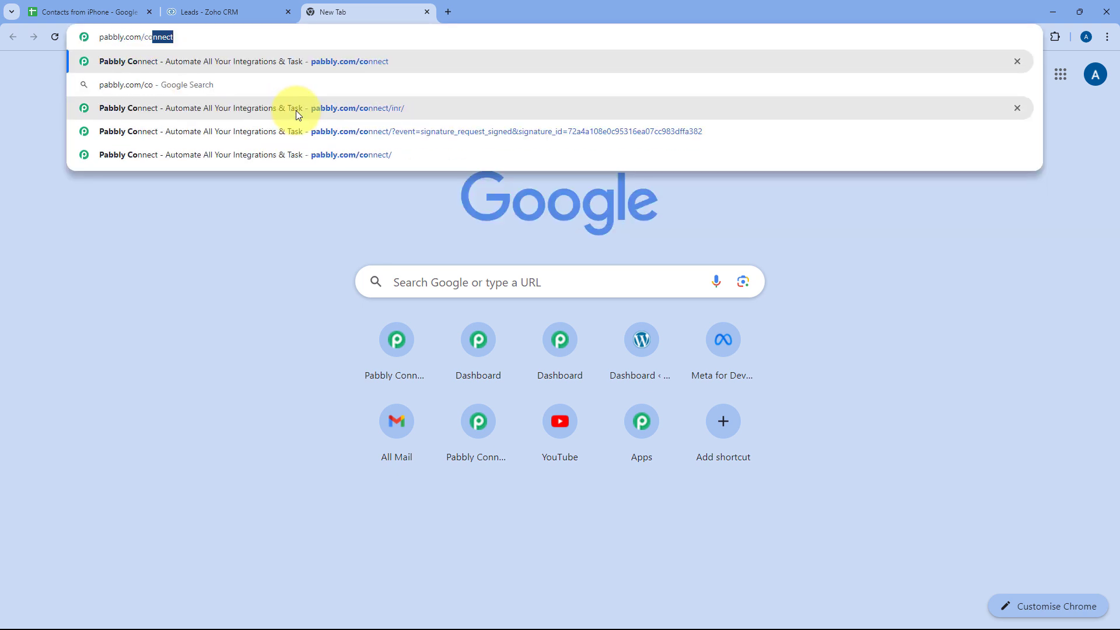
{"action": "key", "text": "Return"}
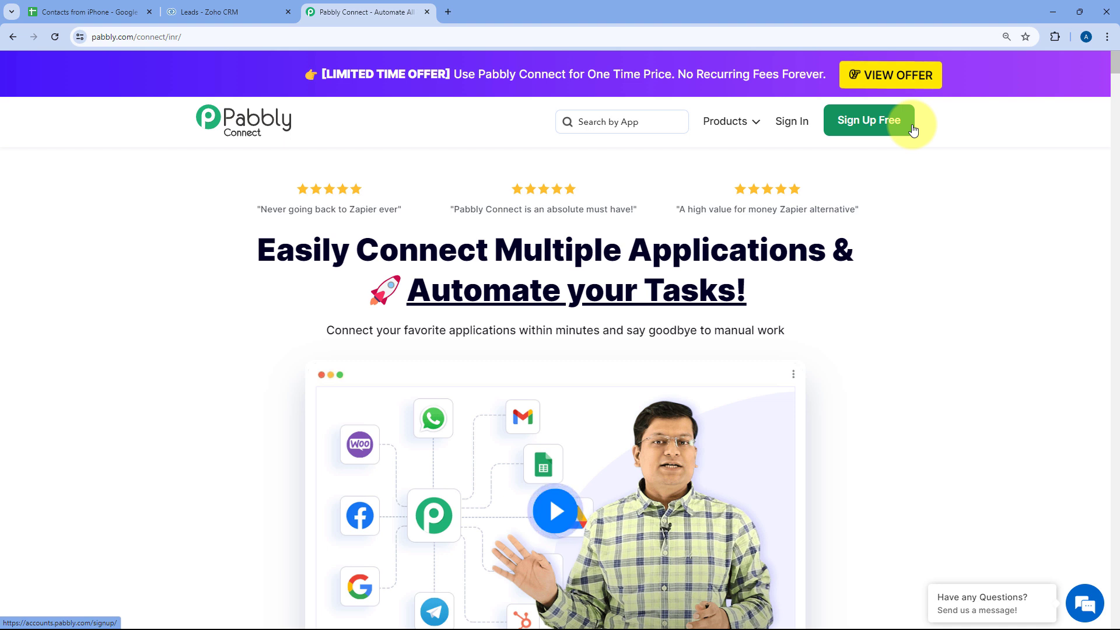
{"action": "left_click", "coordinate": [781, 137]}
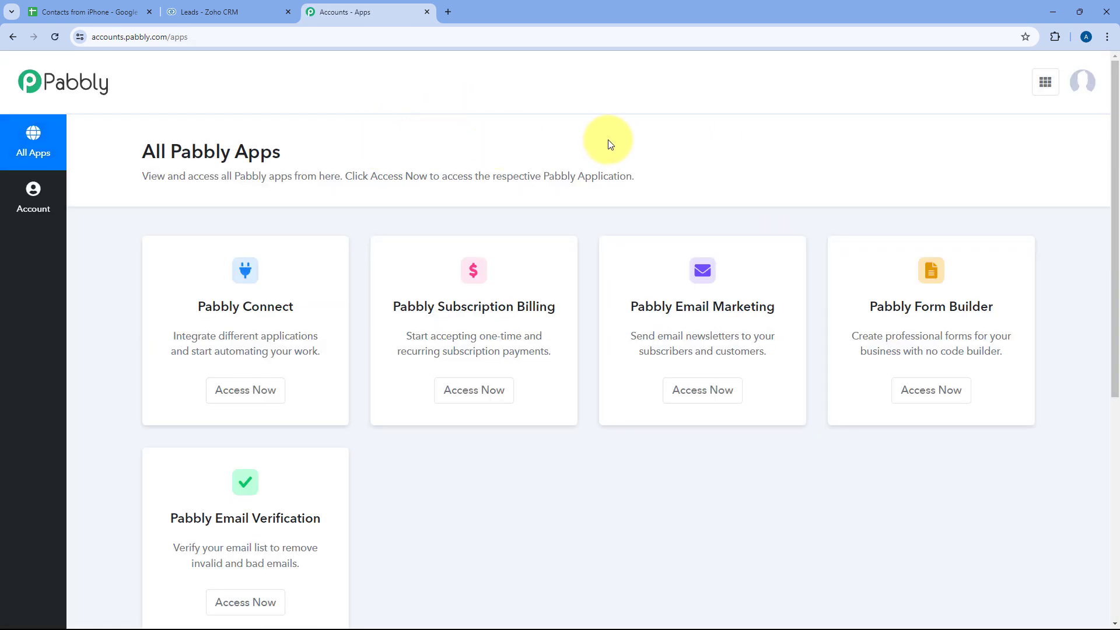
{"action": "left_click", "coordinate": [265, 393]}
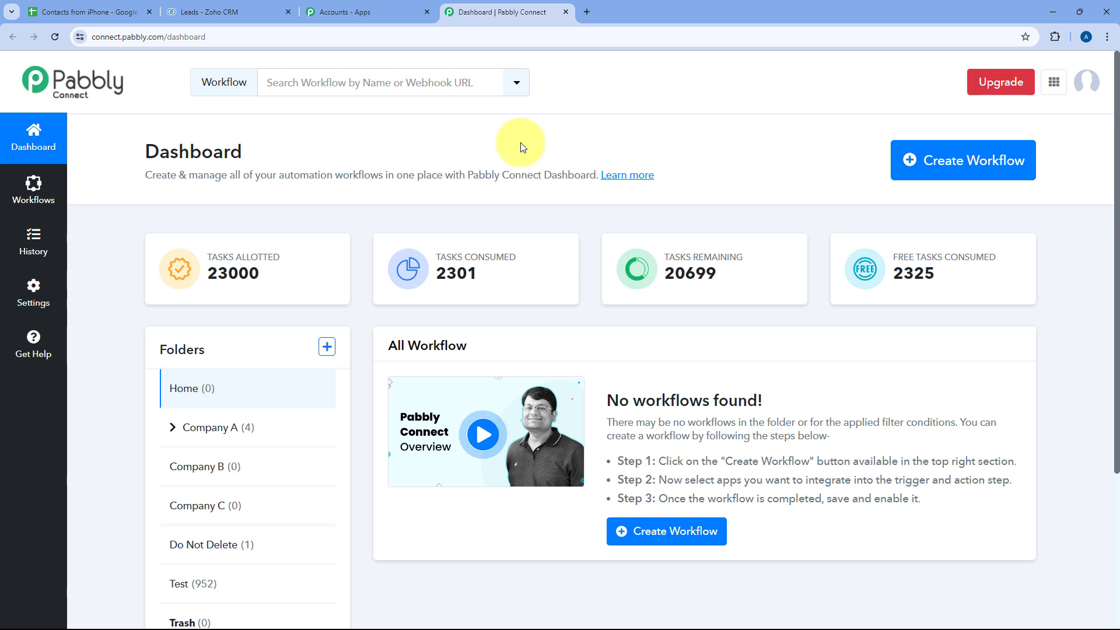
- Create a workflow named 'iPhone to Google Sheets to Zoho CRM' in the Home folder
{"action": "left_click", "coordinate": [972, 163]}
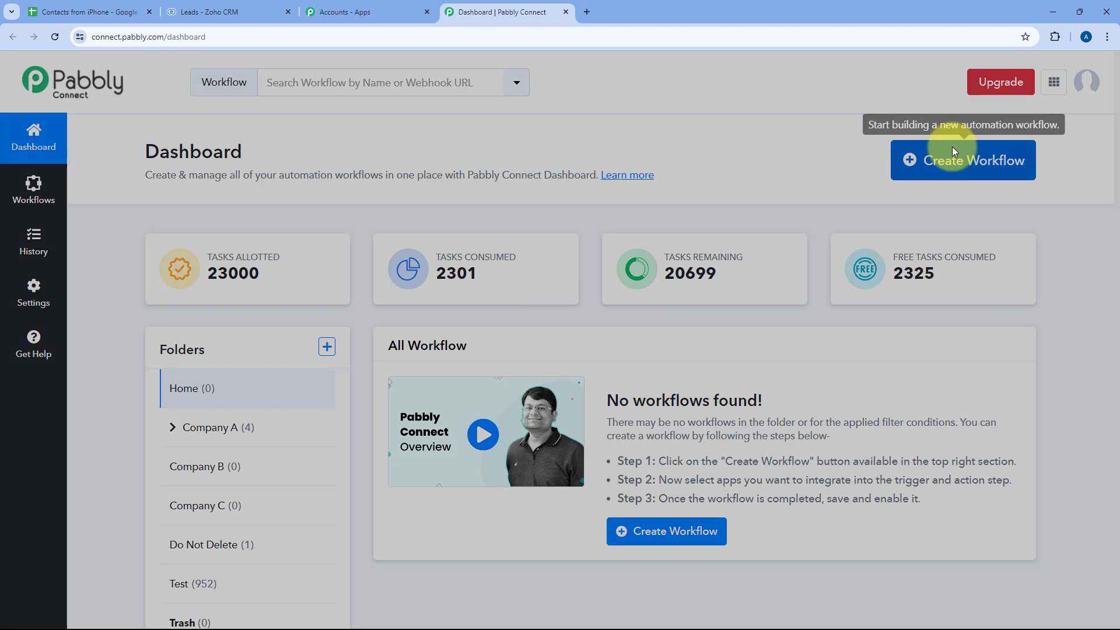
{"action": "type", "text": "i"}
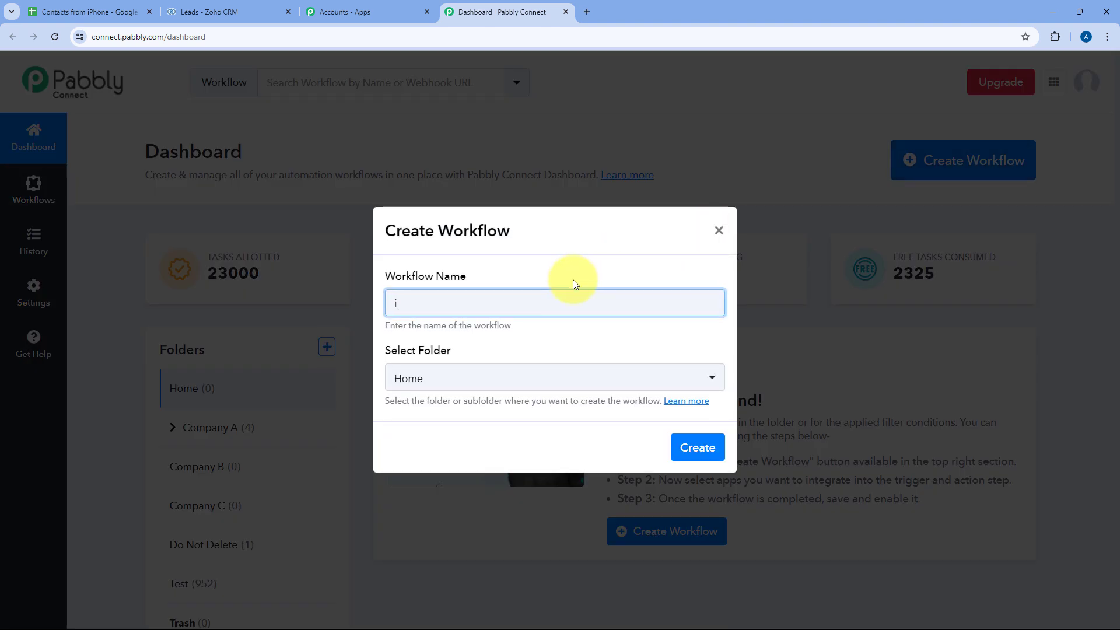
{"action": "type", "text": "Phone to Google Sheets"}
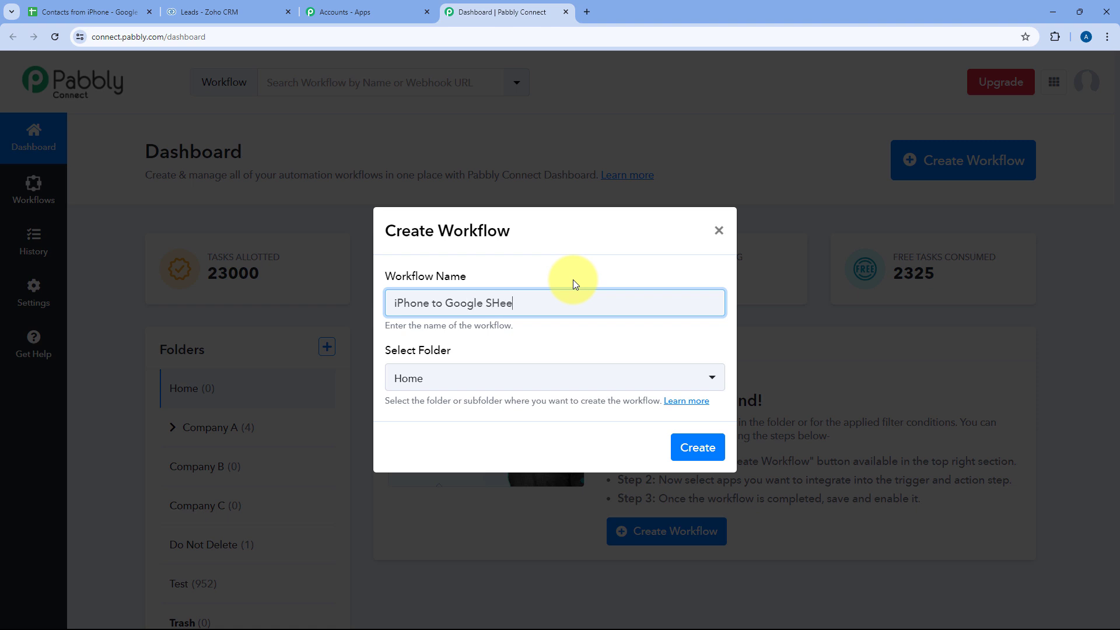
{"action": "key", "text": "BackSpace"}
{"action": "key", "text": "BackSpace"}
{"action": "key", "text": "BackSpace"}
{"action": "key", "text": "BackSpace"}
{"action": "key", "text": "BackSpace"}
{"action": "type", "text": "H"}
{"action": "key", "text": "BackSpace"}
{"action": "type", "text": "heets to CR"}
{"action": "left_click", "coordinate": [532, 378]}
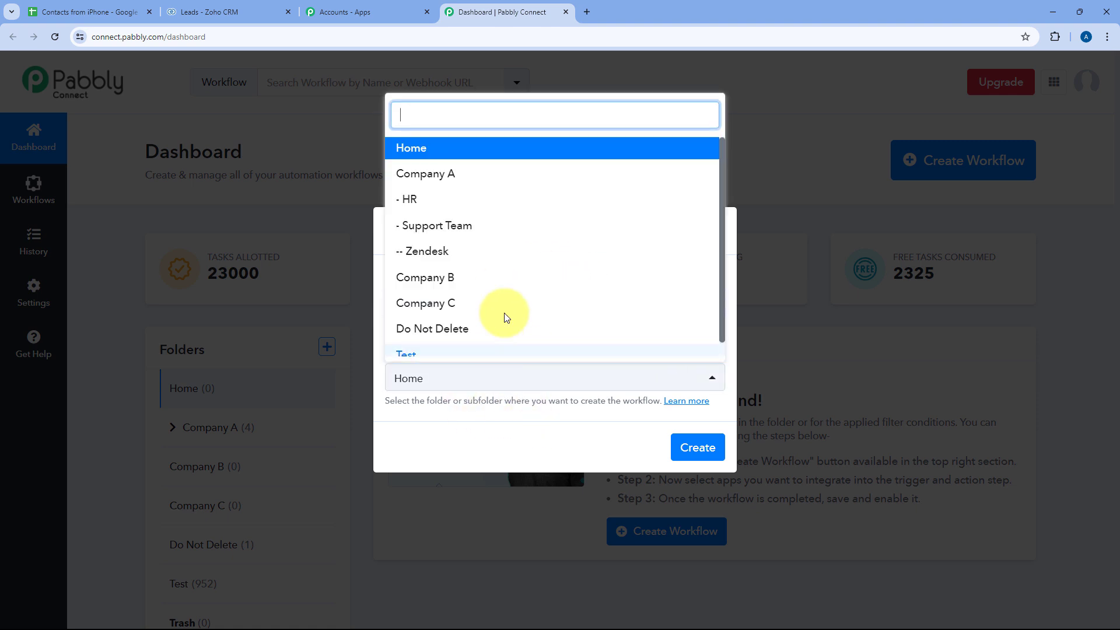
{"action": "left_click", "coordinate": [459, 147]}
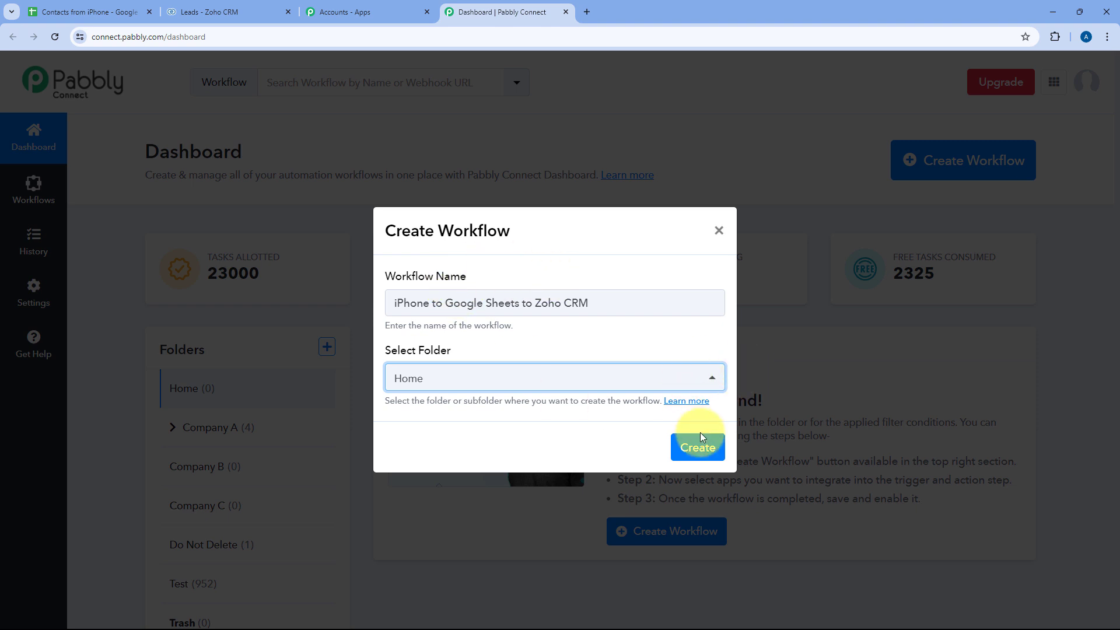
{"action": "left_click", "coordinate": [700, 448]}
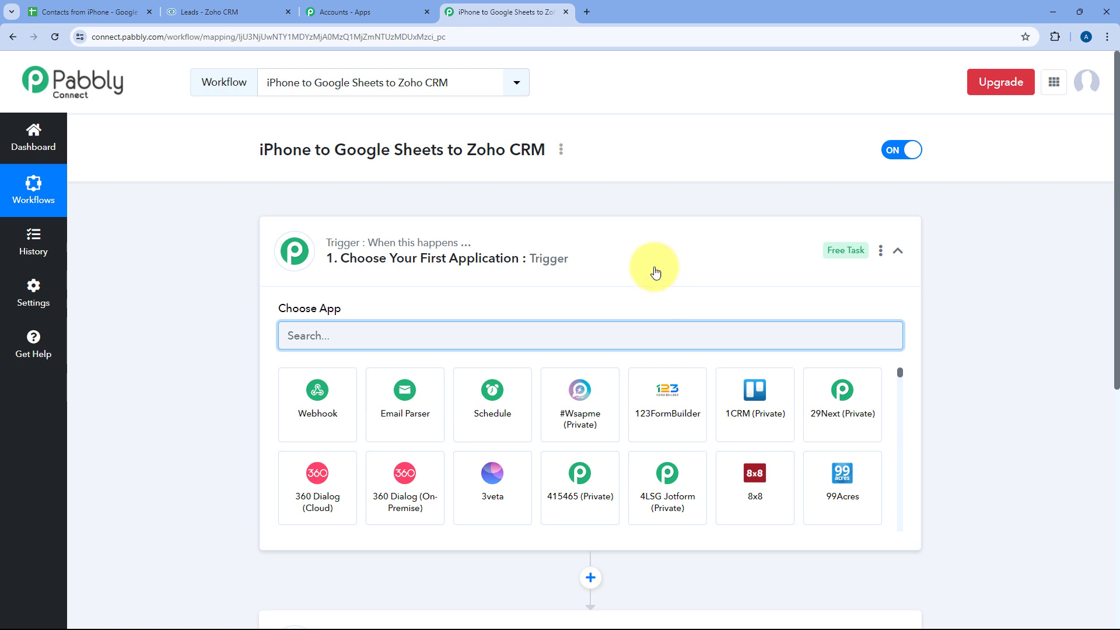
{"action": "left_click", "coordinate": [644, 245]}
{"action": "scroll", "coordinate": [228, 274], "scroll_direction": "down", "scroll_amount": 1}
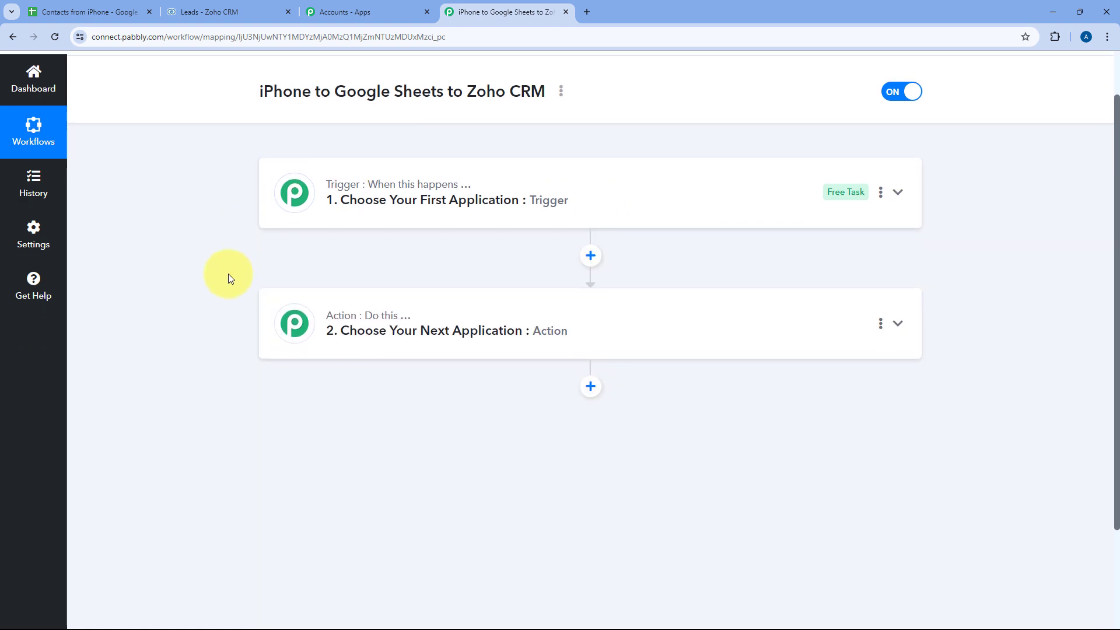
{"action": "mouse_move", "coordinate": [353, 190]}
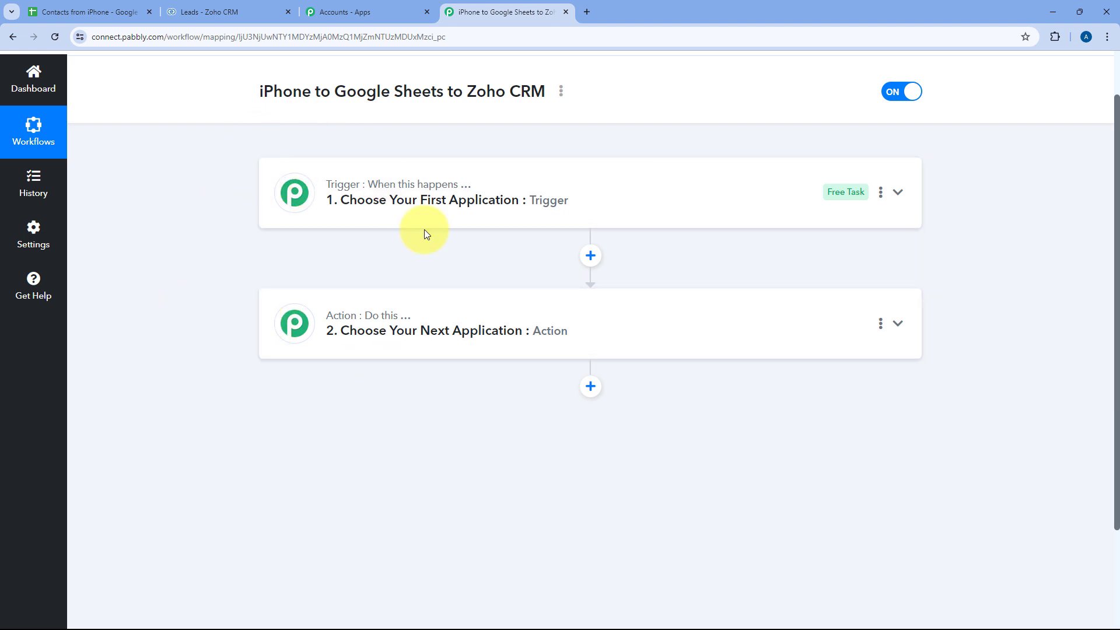
{"action": "mouse_move", "coordinate": [447, 191]}
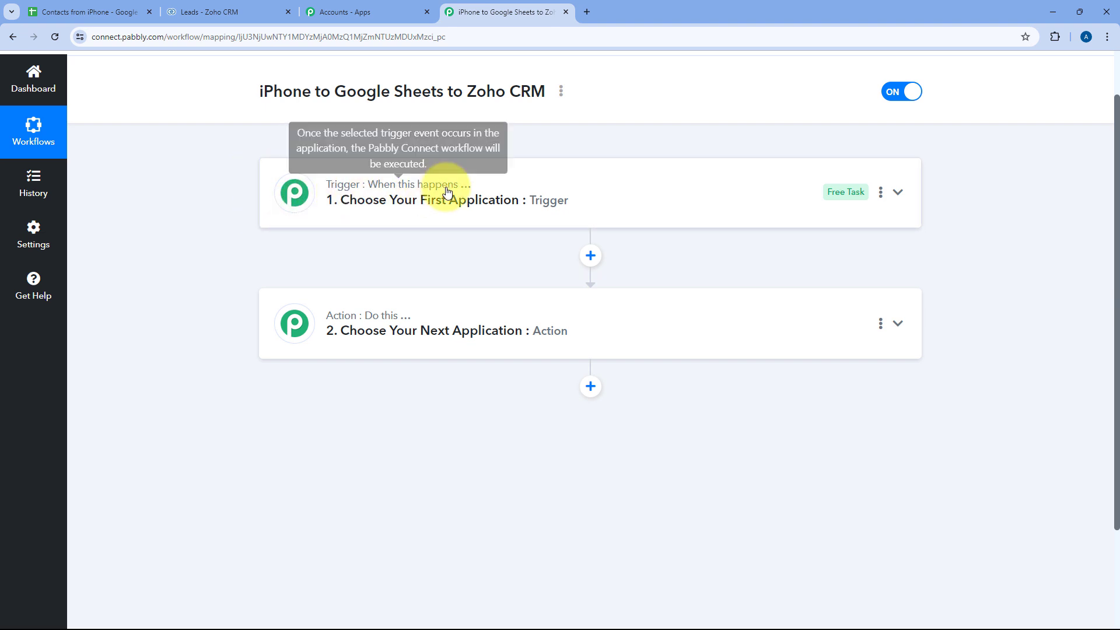
{"action": "mouse_move", "coordinate": [367, 318]}
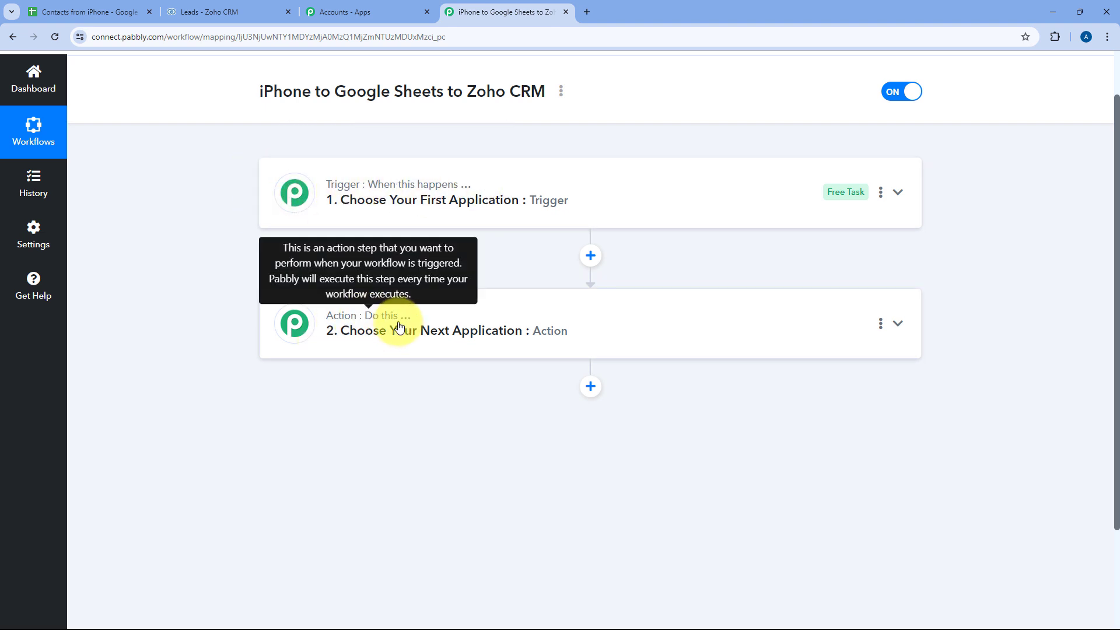
{"action": "left_click", "coordinate": [589, 184]}
{"action": "scroll", "coordinate": [205, 204], "scroll_direction": "up", "scroll_amount": 2}
{"action": "scroll", "coordinate": [220, 243], "scroll_direction": "down", "scroll_amount": 2}
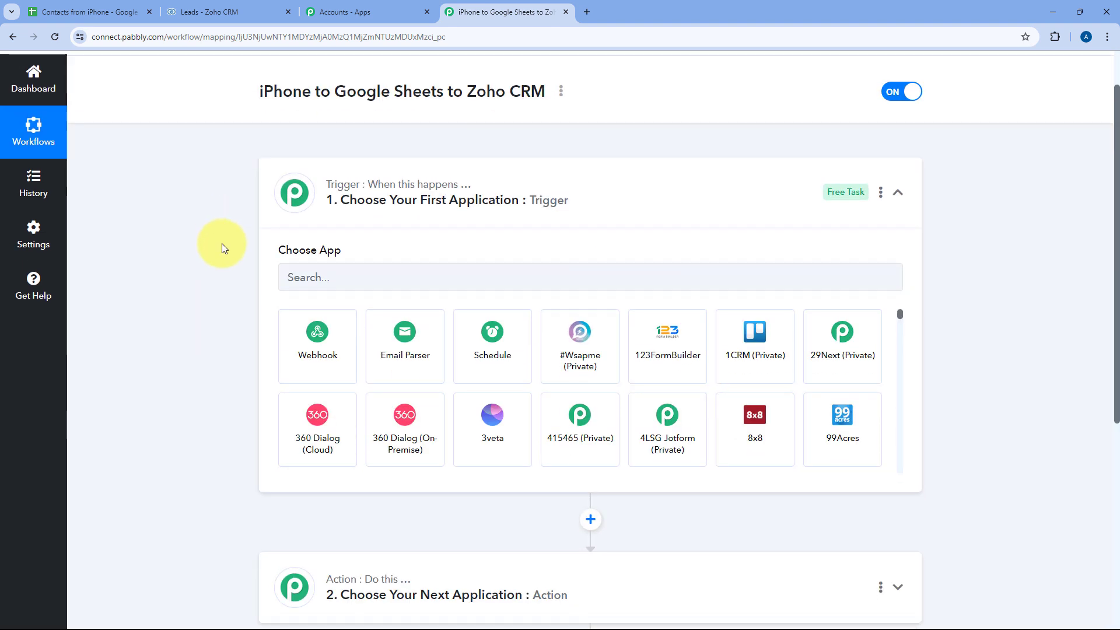
{"action": "scroll", "coordinate": [222, 243], "scroll_direction": "down", "scroll_amount": 2}
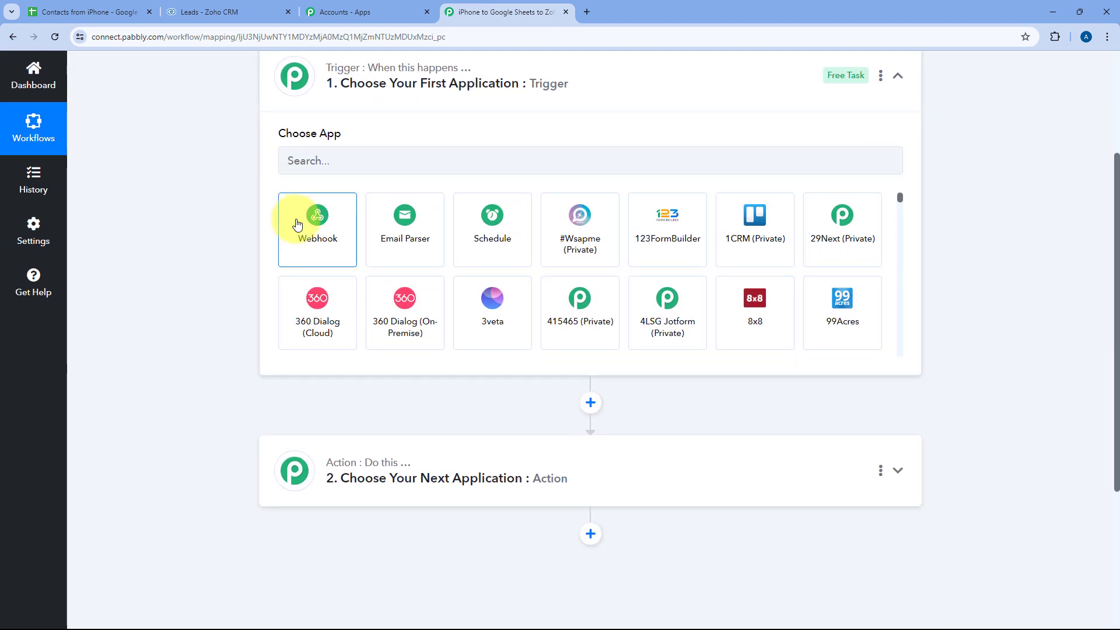
- Set the trigger to Webhook by Pabbly's Catch Webhook (Preferred) and copy its URL
{"action": "left_click", "coordinate": [297, 225]}
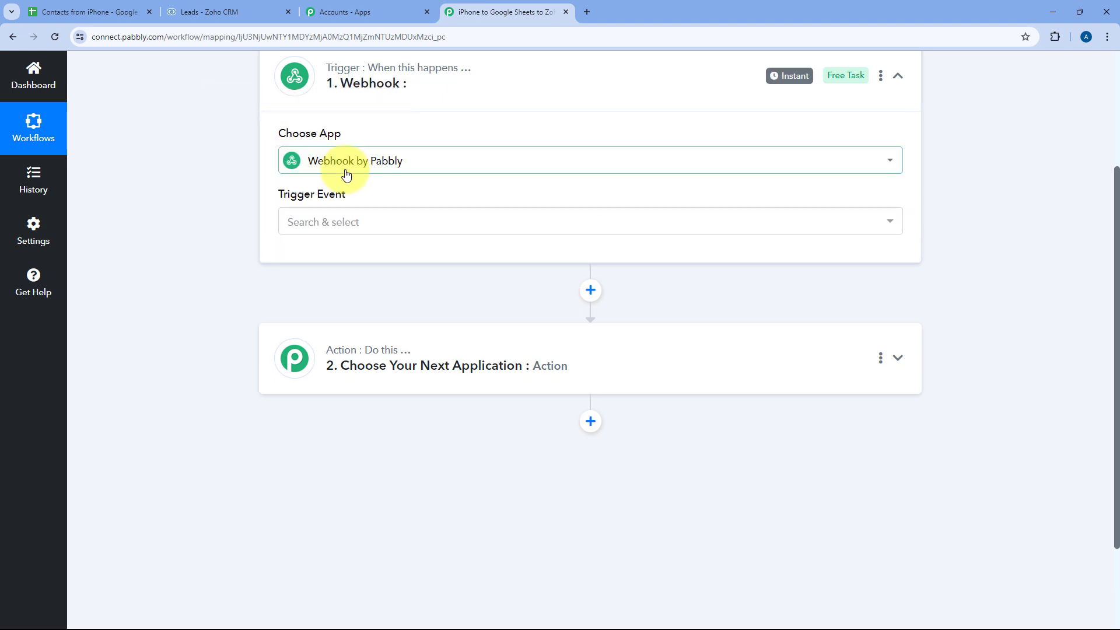
{"action": "left_click", "coordinate": [359, 221]}
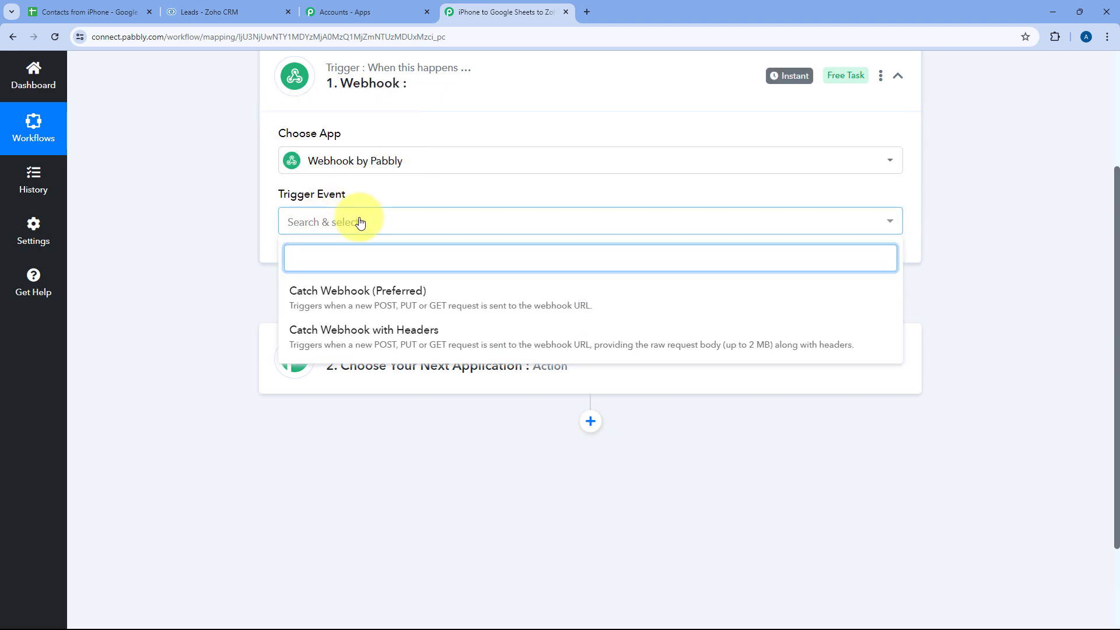
{"action": "left_click", "coordinate": [347, 289]}
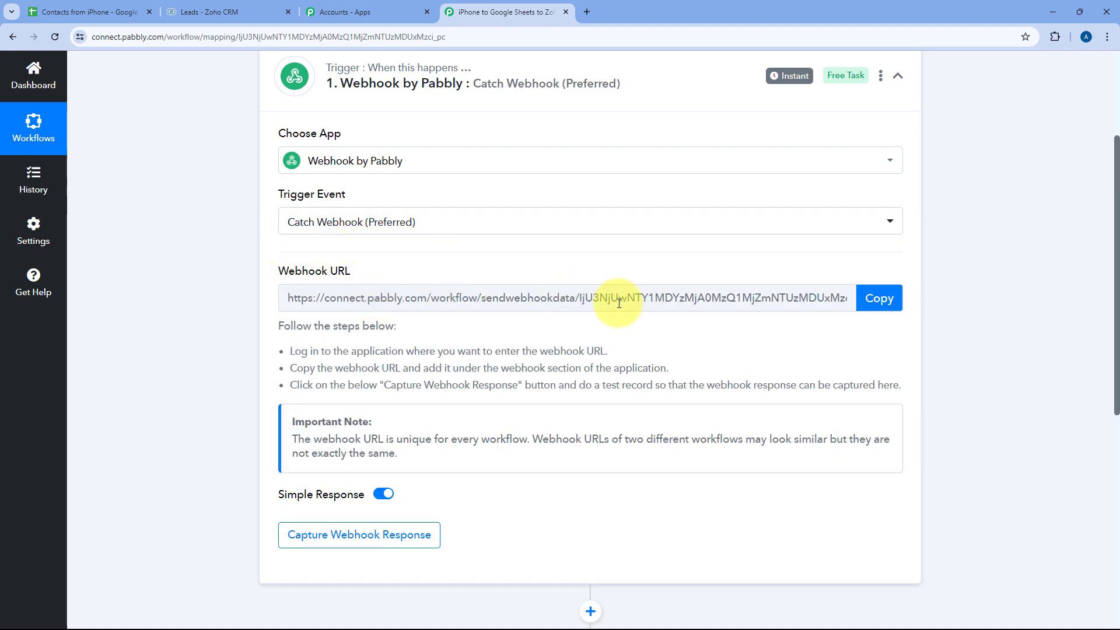
{"action": "left_click", "coordinate": [878, 298]}
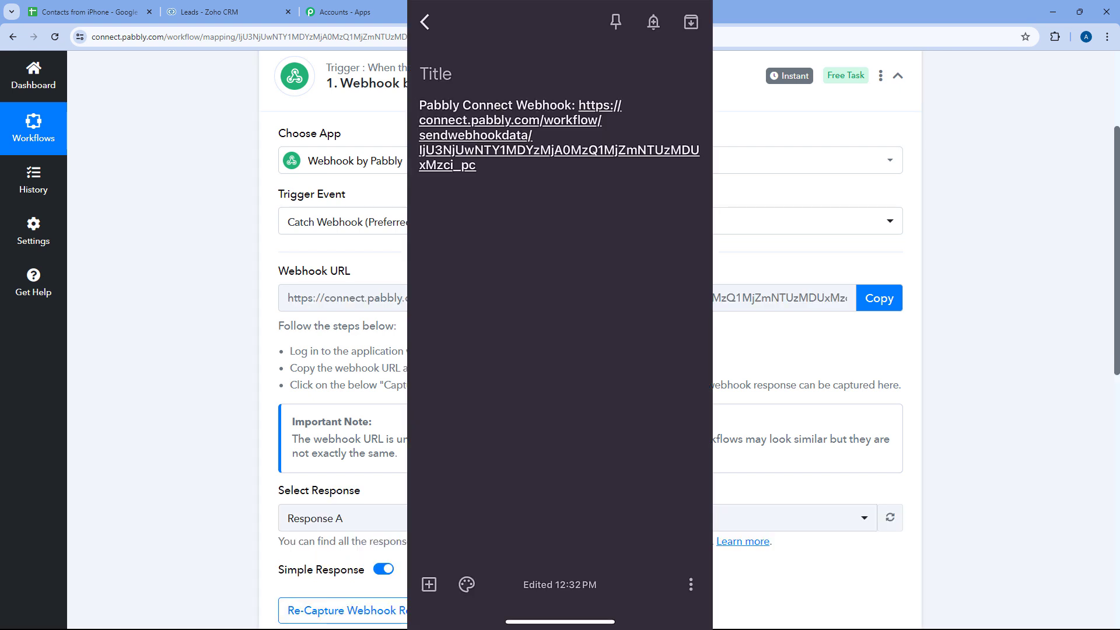
- Copy the webhook URL from the Google Keep note and switch back to Shortcuts
{"action": "left_click", "coordinate": [476, 165]}
{"action": "double_click", "coordinate": [599, 105]}
{"action": "left_click_drag", "start_coordinate": [611, 117], "coordinate": [518, 171]}
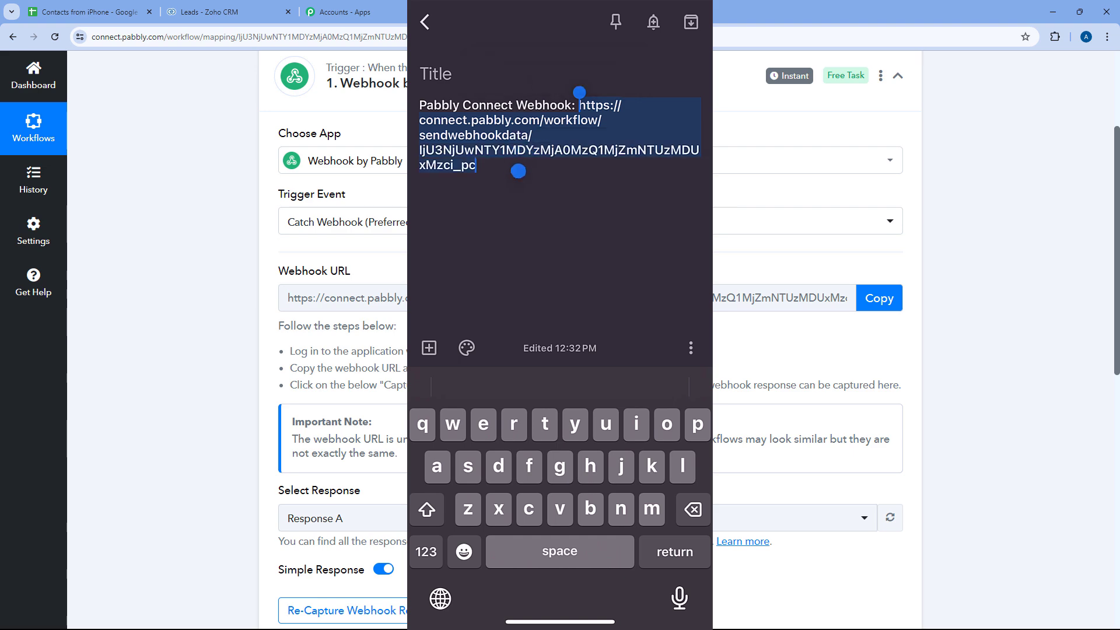
{"action": "left_click", "coordinate": [538, 72]}
{"action": "left_click_drag", "start_coordinate": [559, 621], "coordinate": [577, 478]}
{"action": "left_click", "coordinate": [507, 291]}
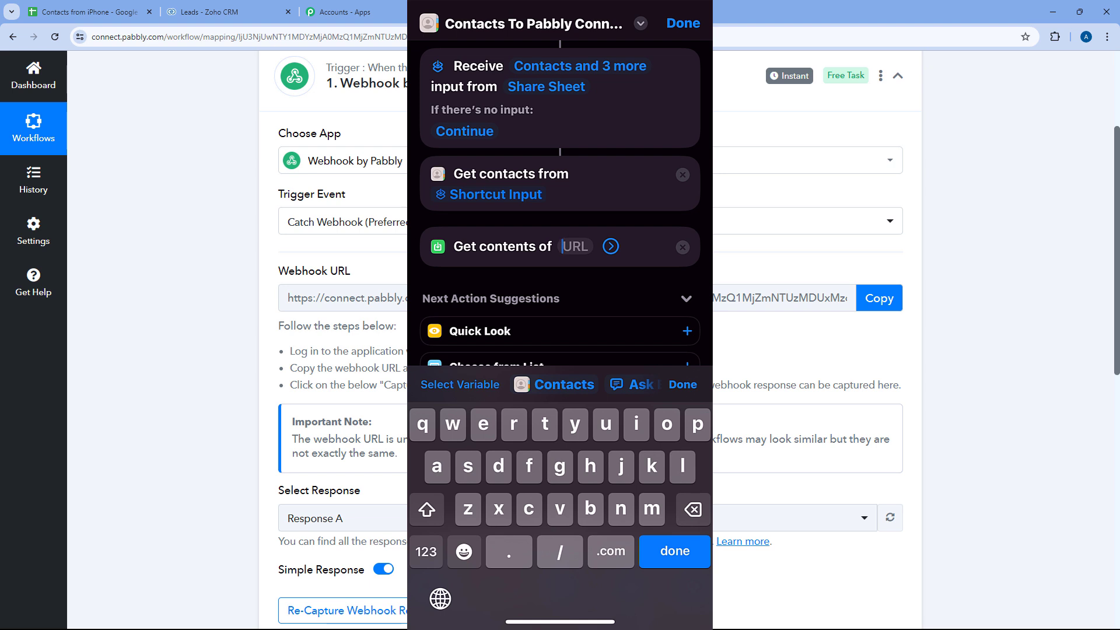
- Paste the Pabbly webhook URL into the Get contents of URL field
{"action": "left_click", "coordinate": [575, 246]}
{"action": "left_click", "coordinate": [532, 215]}
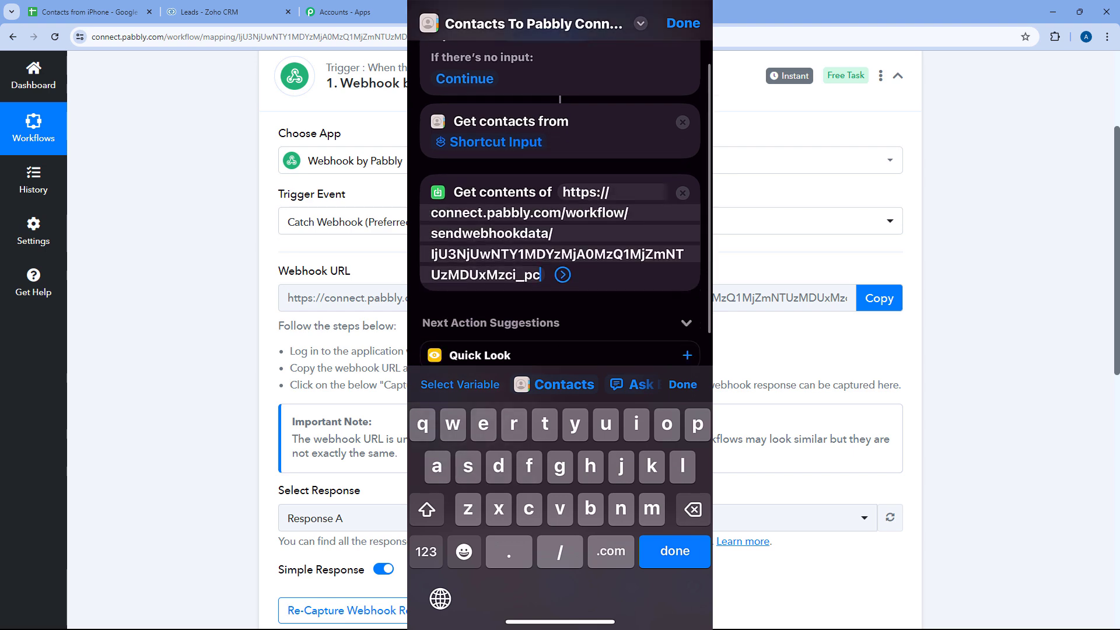
{"action": "left_click", "coordinate": [674, 551]}
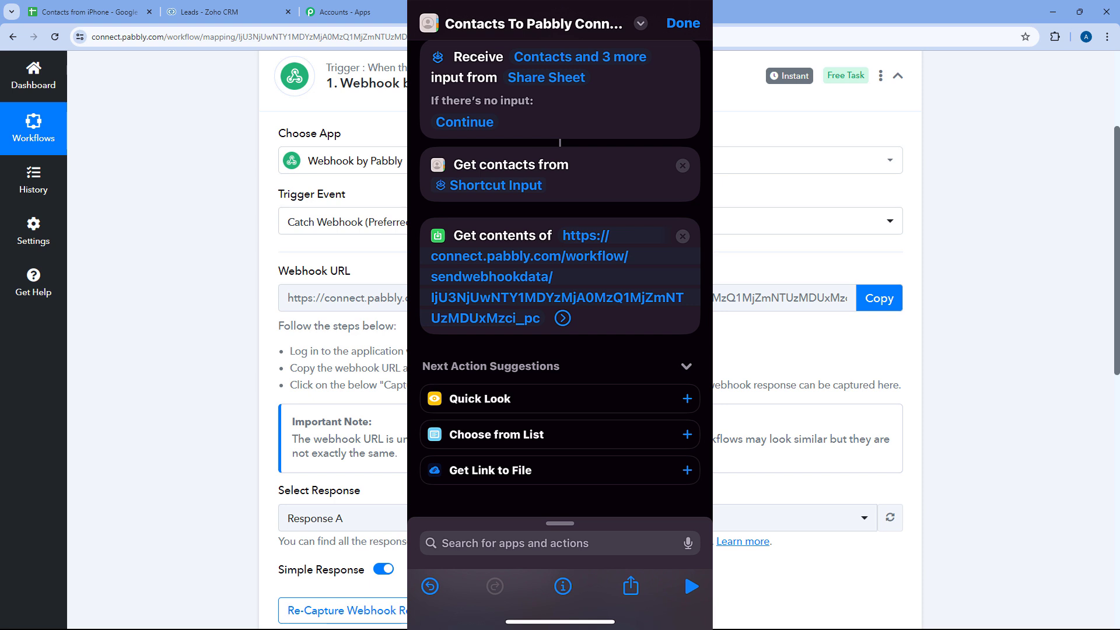
- Set the request method to POST with a JSON request body
{"action": "left_click", "coordinate": [562, 318]}
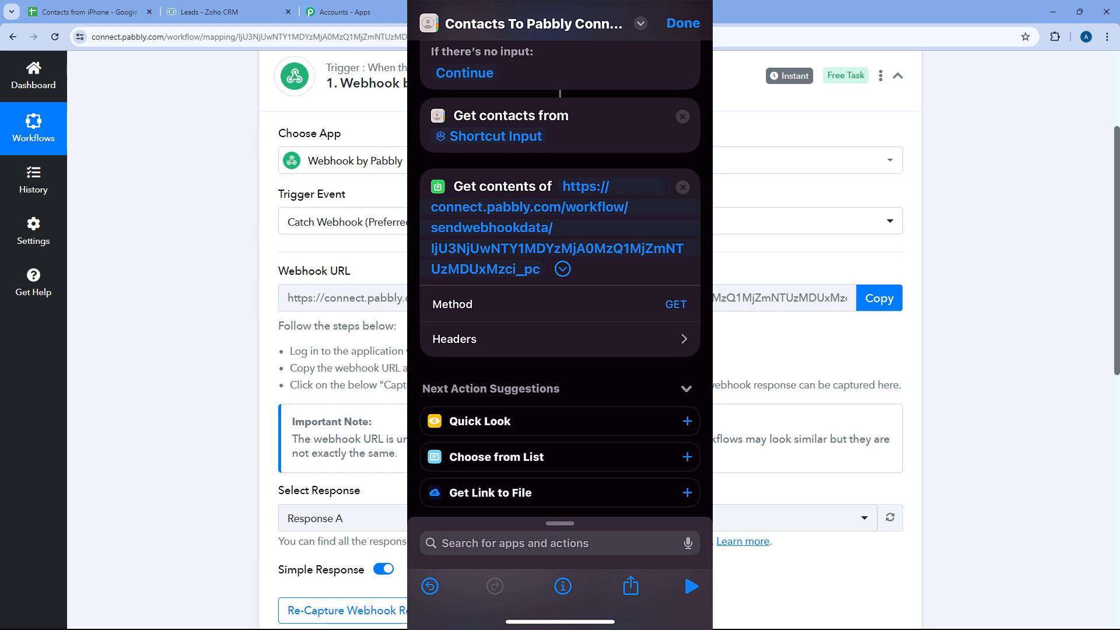
{"action": "left_click", "coordinate": [676, 304]}
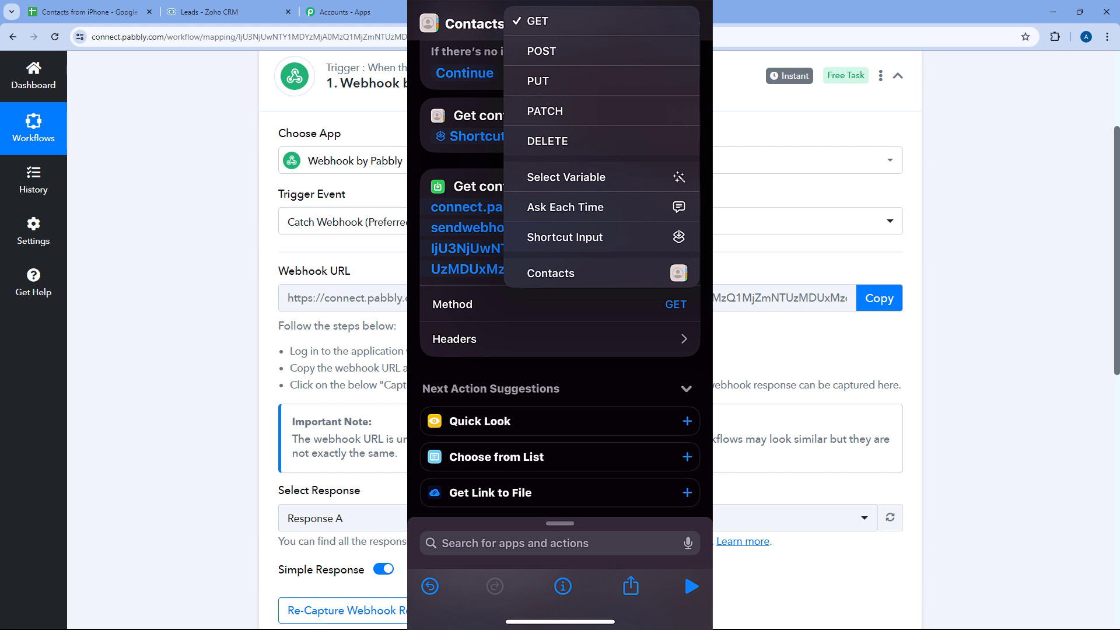
{"action": "left_click", "coordinate": [542, 51]}
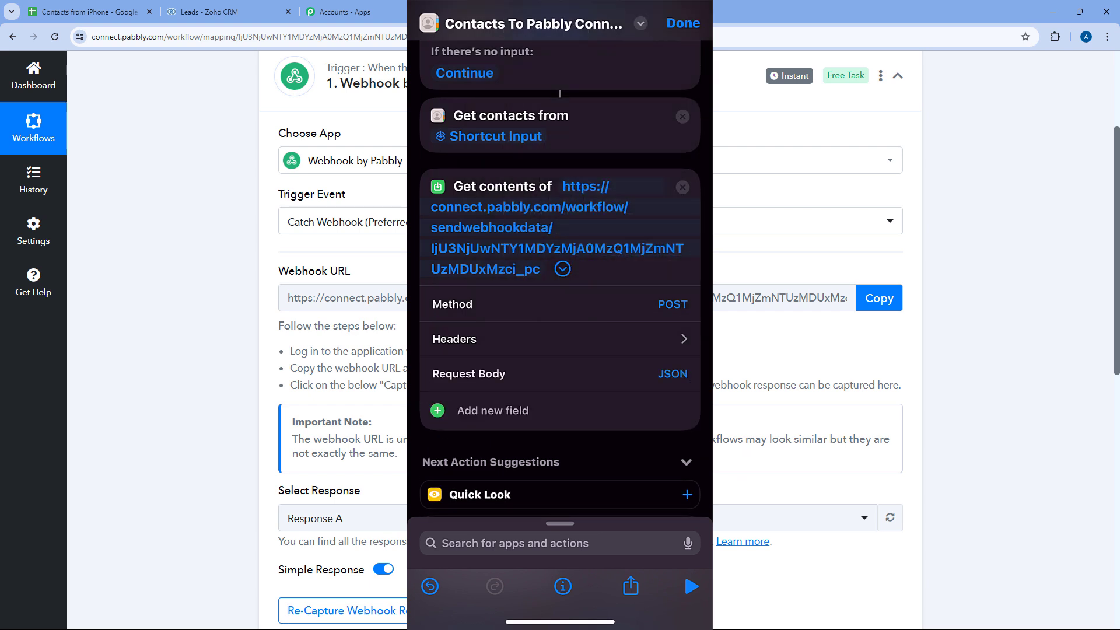
{"action": "scroll", "coordinate": [559, 274], "scroll_direction": "down", "scroll_amount": 3}
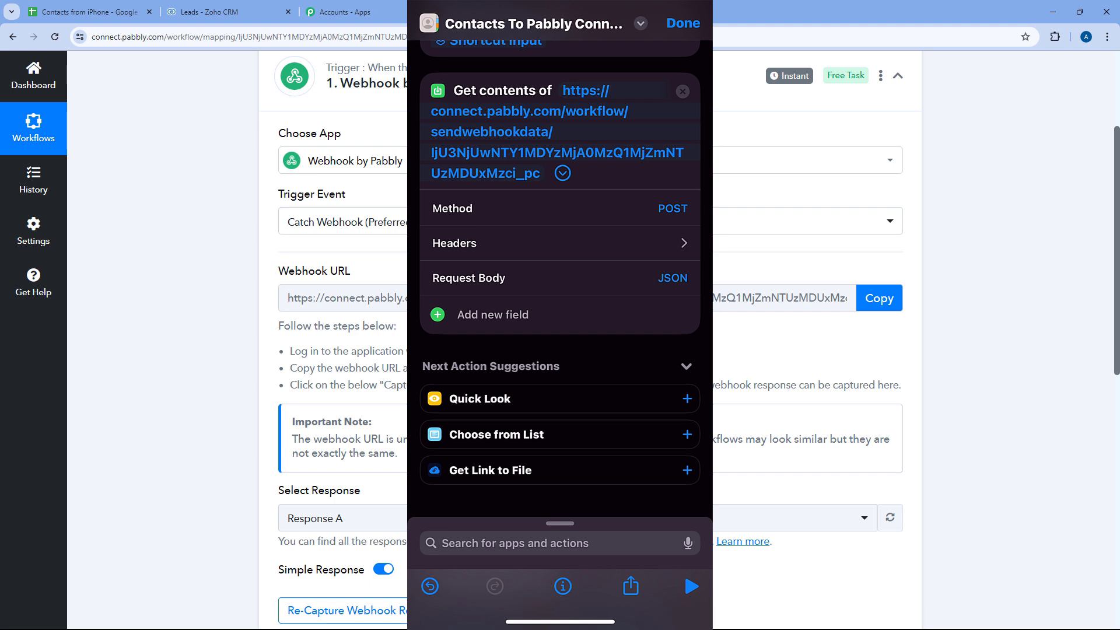
{"action": "left_click", "coordinate": [672, 278]}
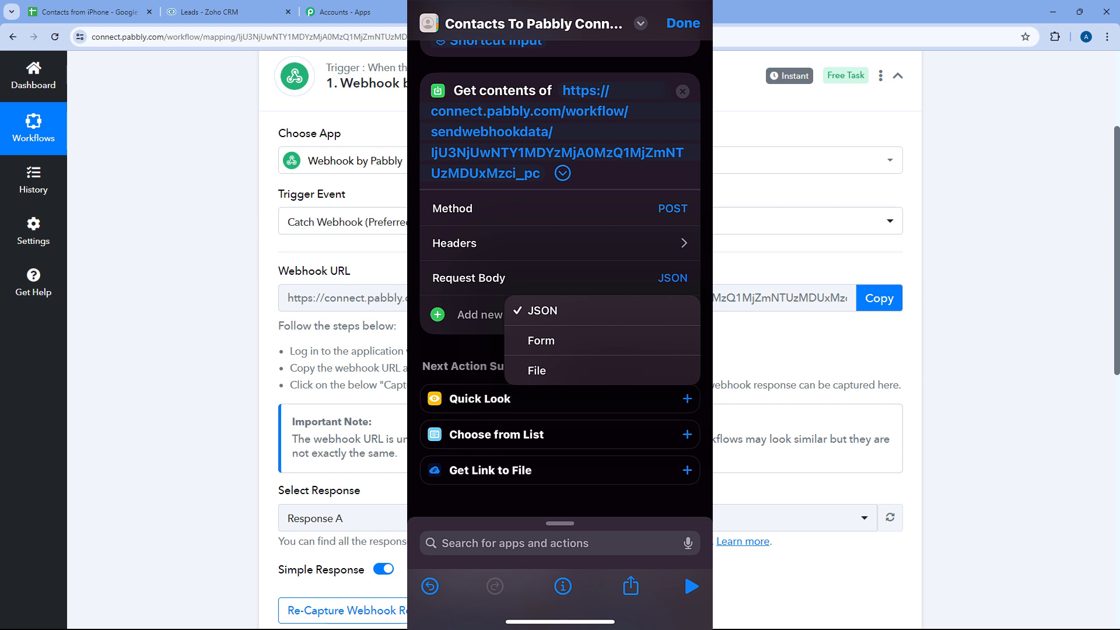
{"action": "left_click", "coordinate": [542, 311]}
{"action": "scroll", "coordinate": [560, 279], "scroll_direction": "down", "scroll_amount": 1}
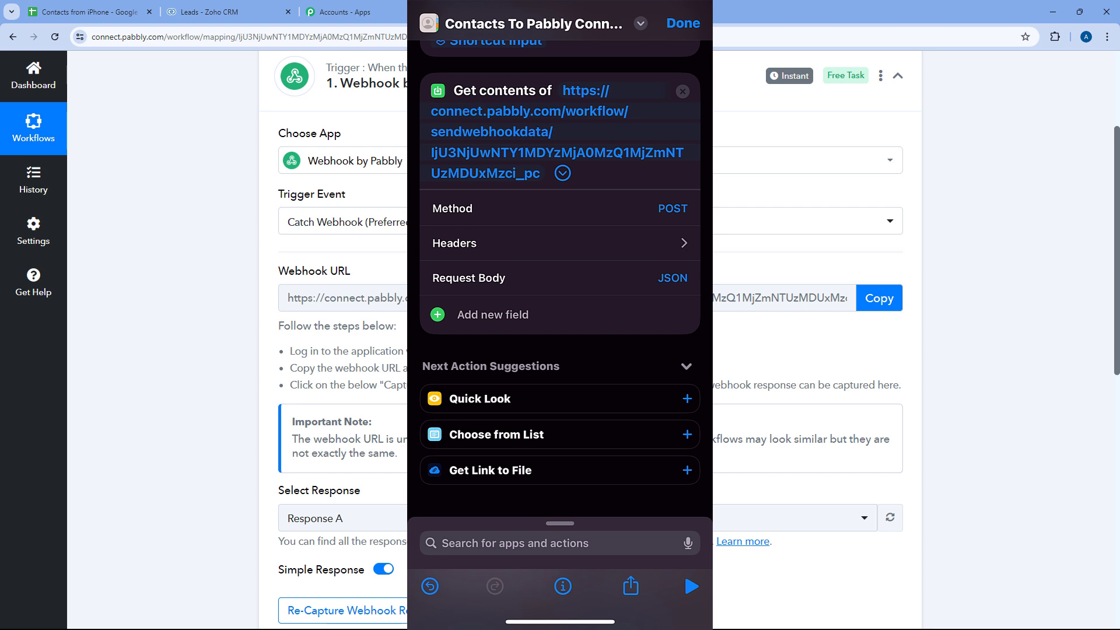
- Add a 'First Name' text key to the request body, valued with the Contacts variable's First Name property
{"action": "left_click", "coordinate": [493, 315]}
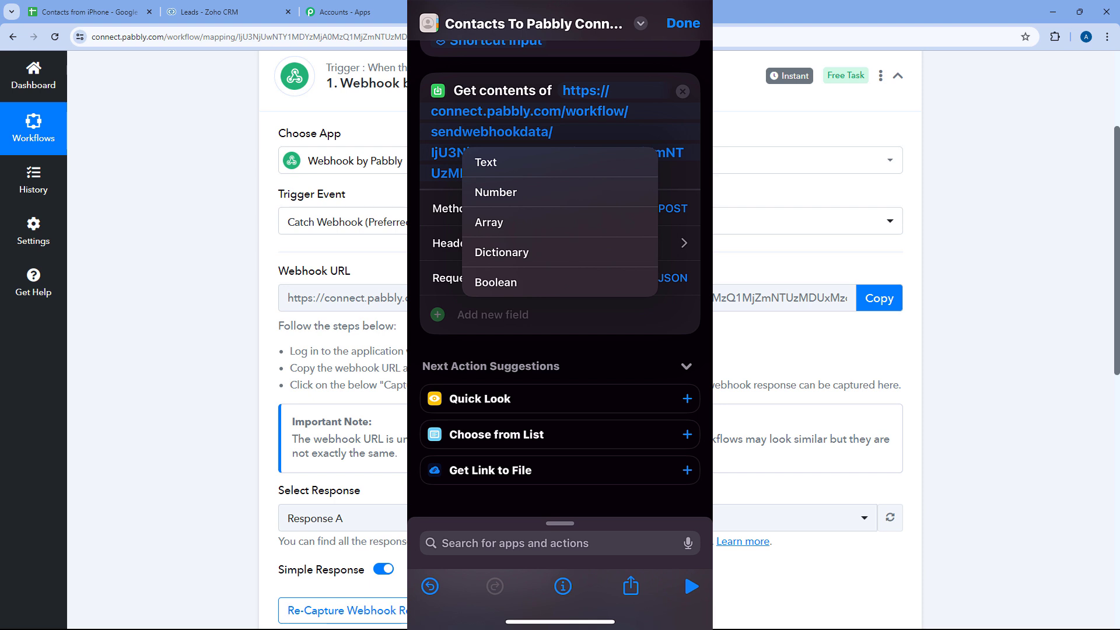
{"action": "left_click", "coordinate": [486, 162]}
{"action": "left_click", "coordinate": [465, 309]}
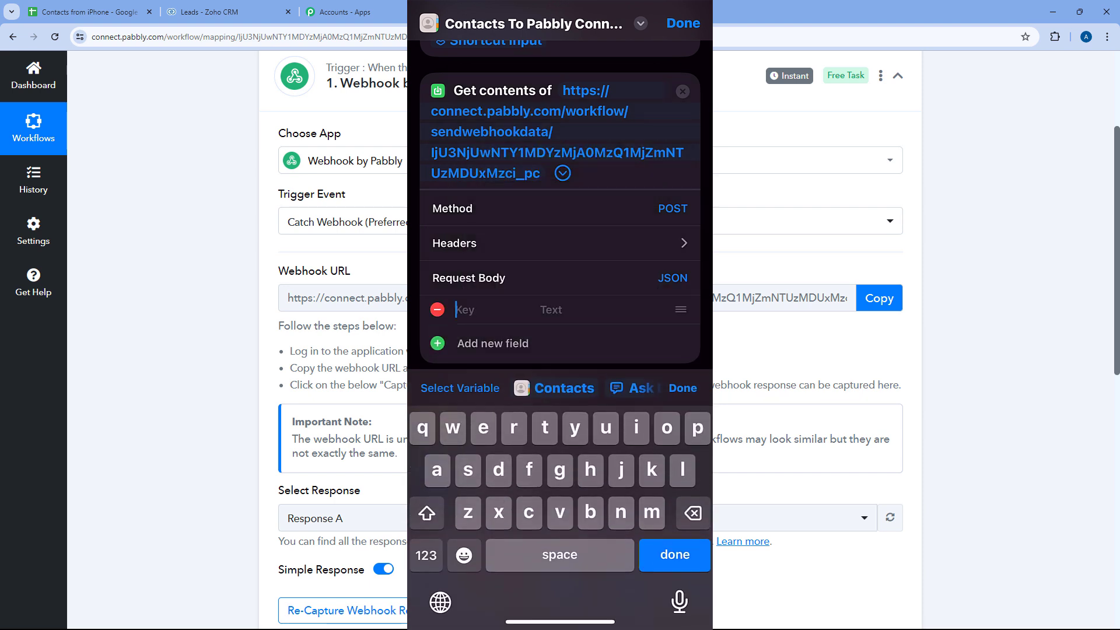
{"action": "type", "text": "First Name"}
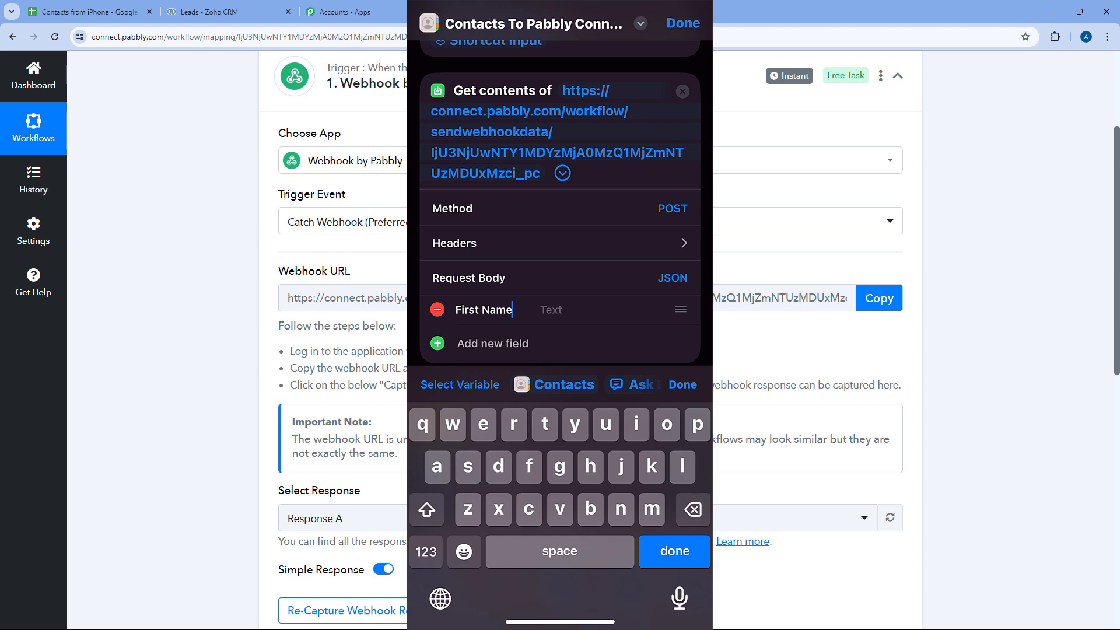
{"action": "left_click", "coordinate": [551, 310]}
{"action": "left_click", "coordinate": [554, 384]}
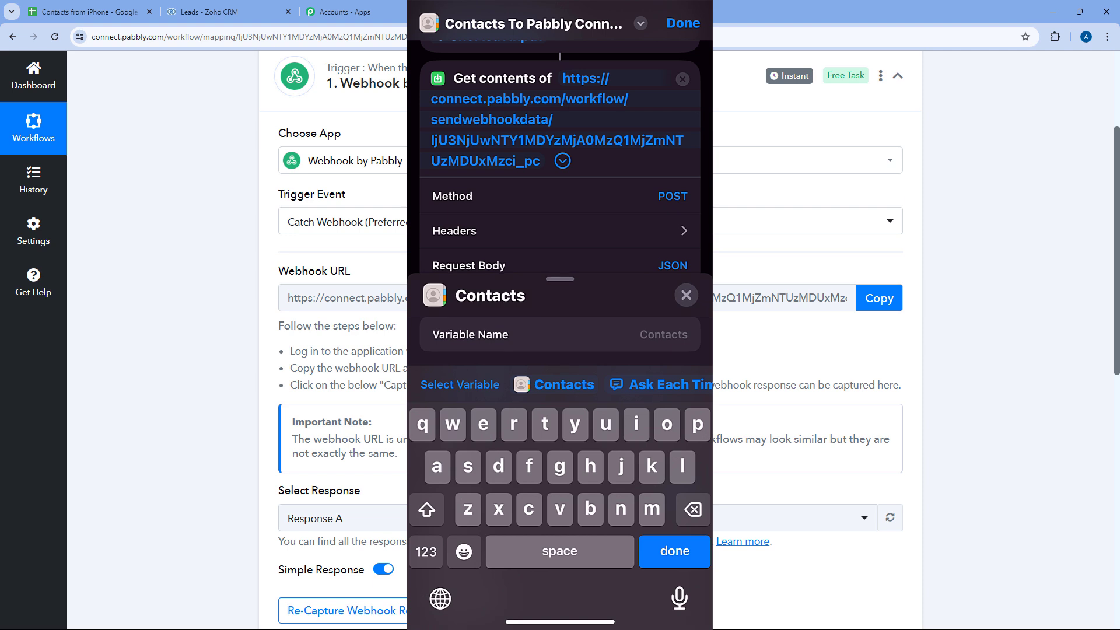
{"action": "left_click_drag", "start_coordinate": [560, 280], "coordinate": [560, 21]}
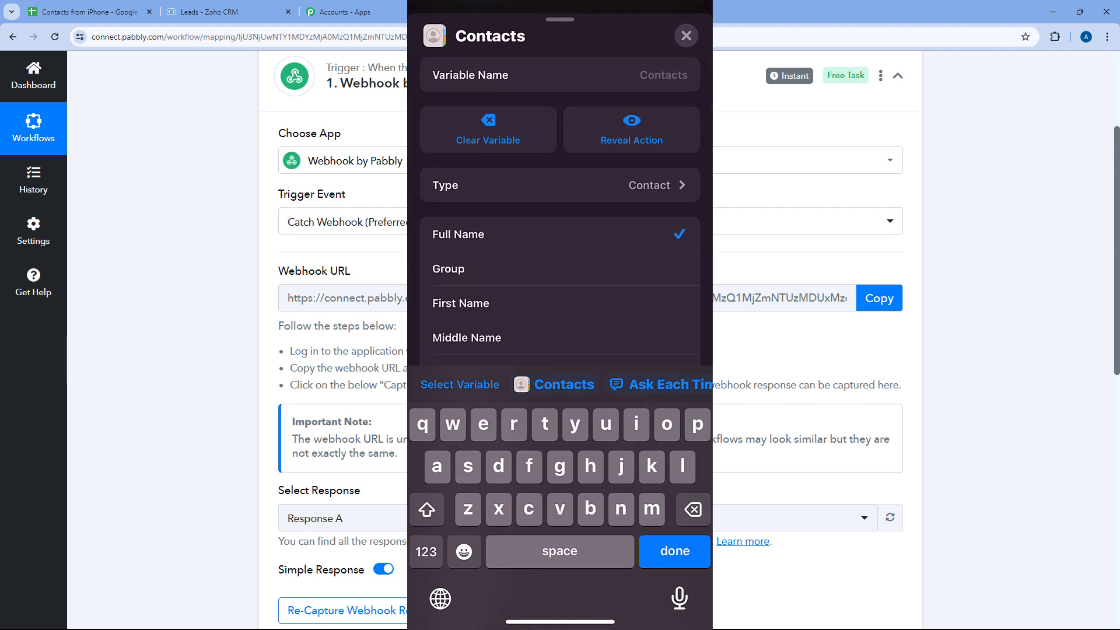
{"action": "scroll", "coordinate": [560, 234], "scroll_direction": "down", "scroll_amount": 1}
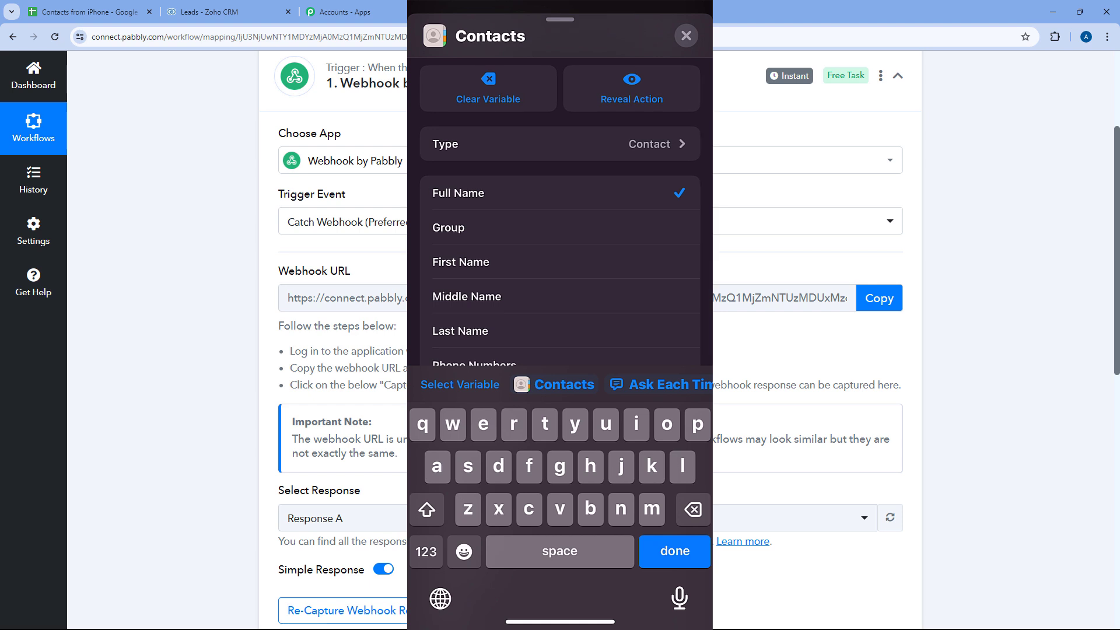
{"action": "scroll", "coordinate": [560, 211], "scroll_direction": "down", "scroll_amount": 1}
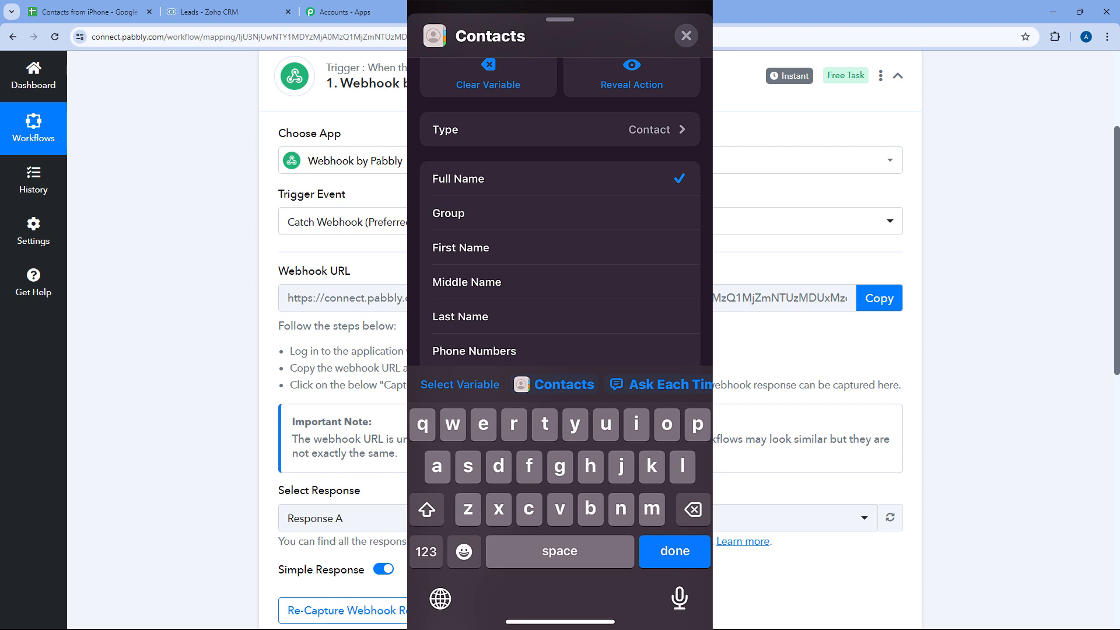
{"action": "left_click", "coordinate": [460, 247]}
{"action": "left_click", "coordinate": [674, 551]}
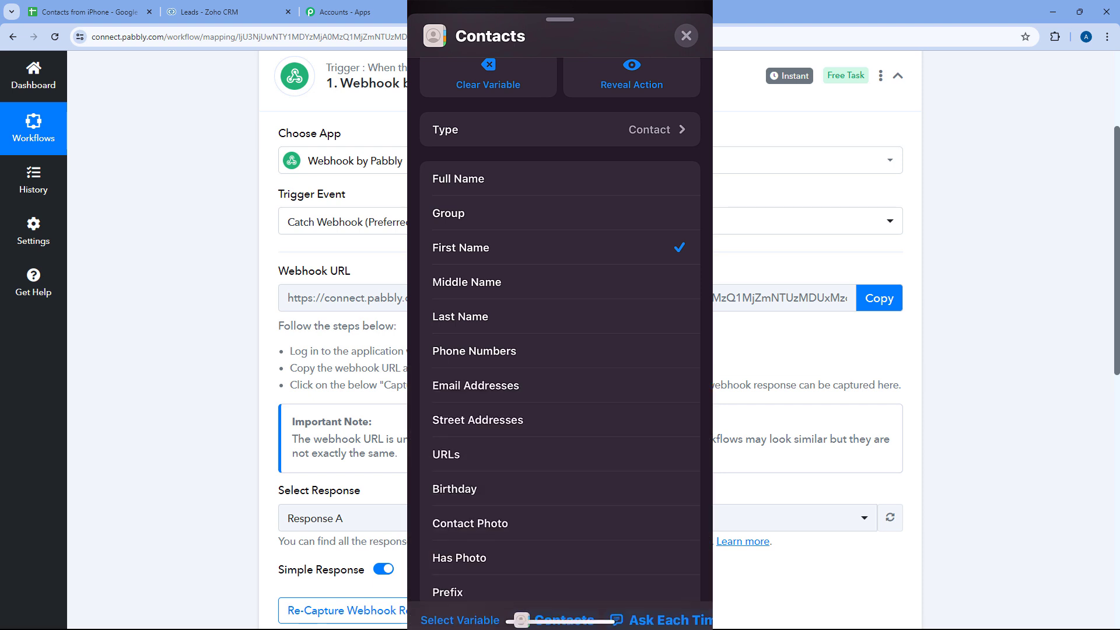
{"action": "left_click", "coordinate": [686, 36]}
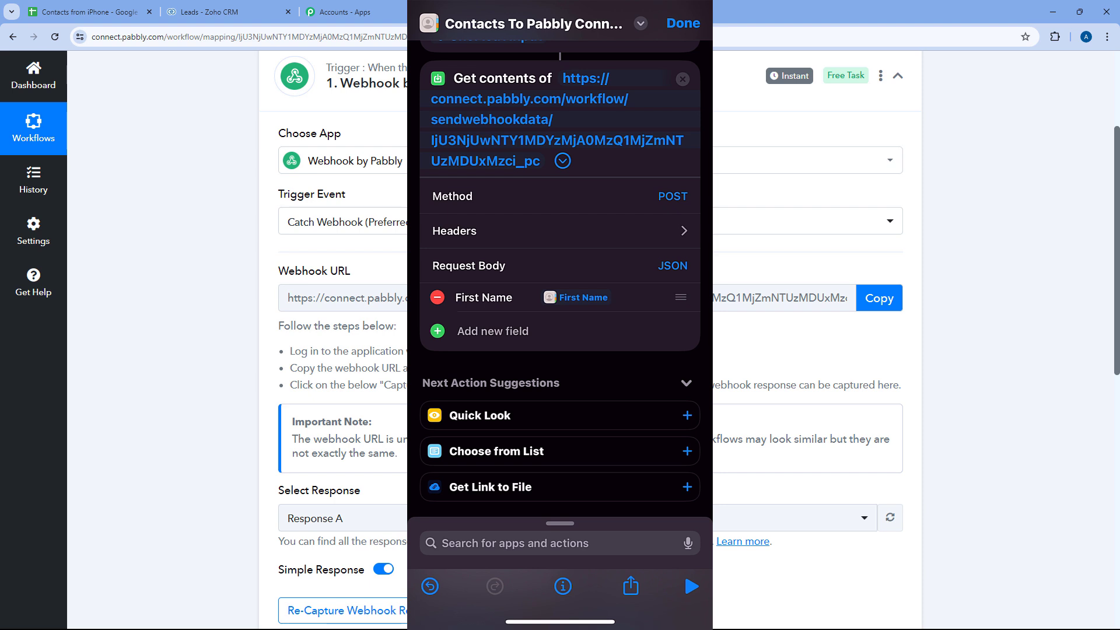
- Add a 'Last Name' text field mapped to the contact's Last Name property
{"action": "left_click", "coordinate": [493, 331]}
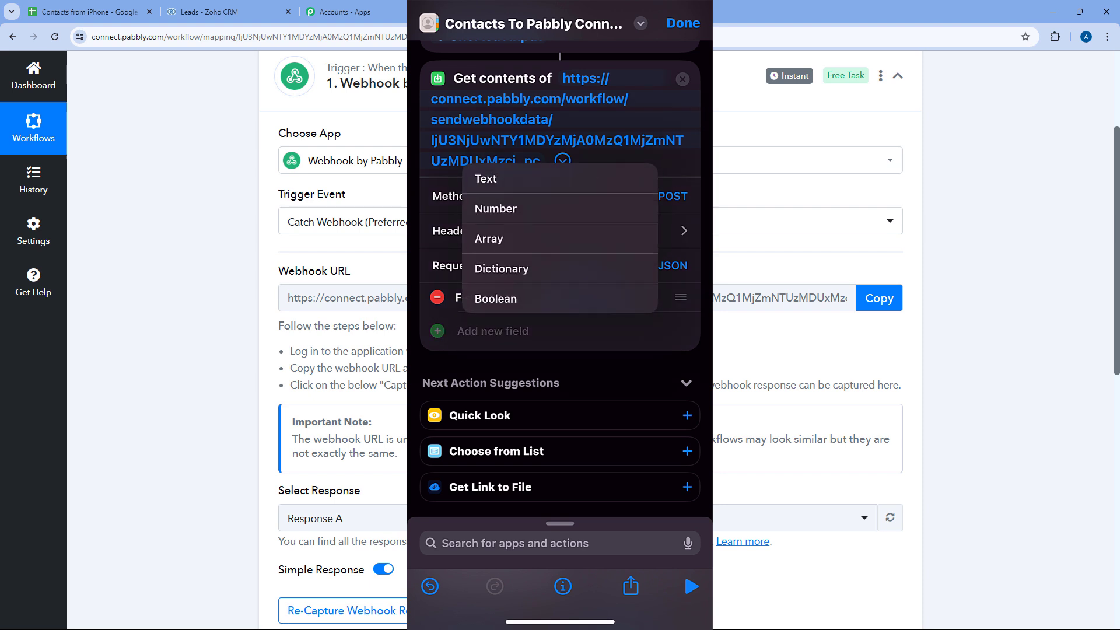
{"action": "left_click", "coordinate": [453, 175]}
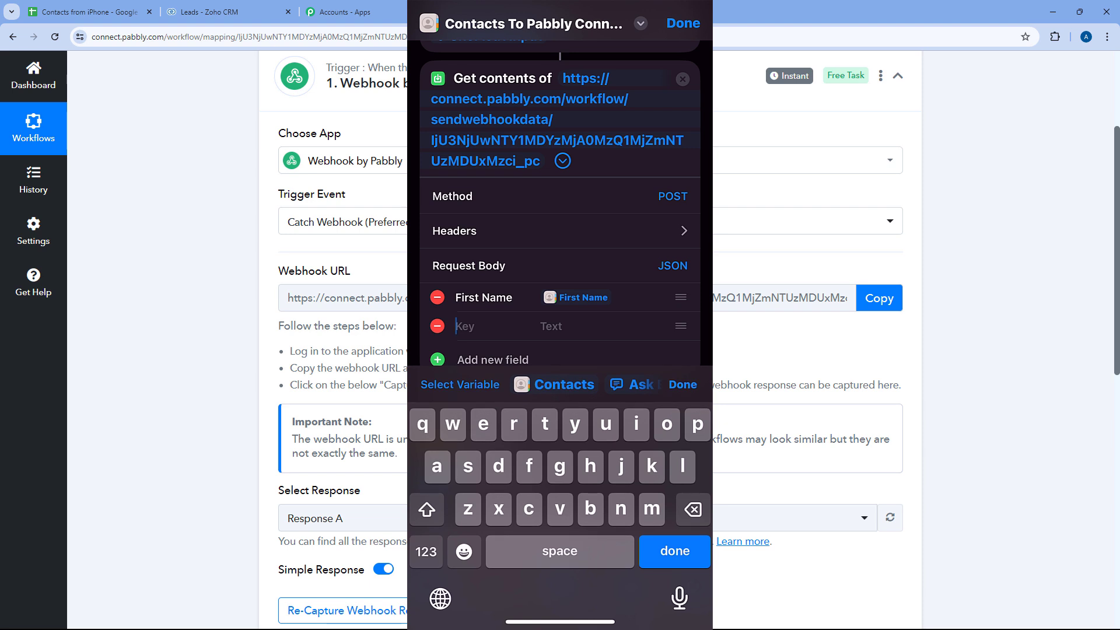
{"action": "type", "text": "Last Name"}
{"action": "left_click", "coordinate": [551, 326]}
{"action": "left_click", "coordinate": [554, 384]}
{"action": "left_click_drag", "start_coordinate": [560, 286], "coordinate": [559, 32]}
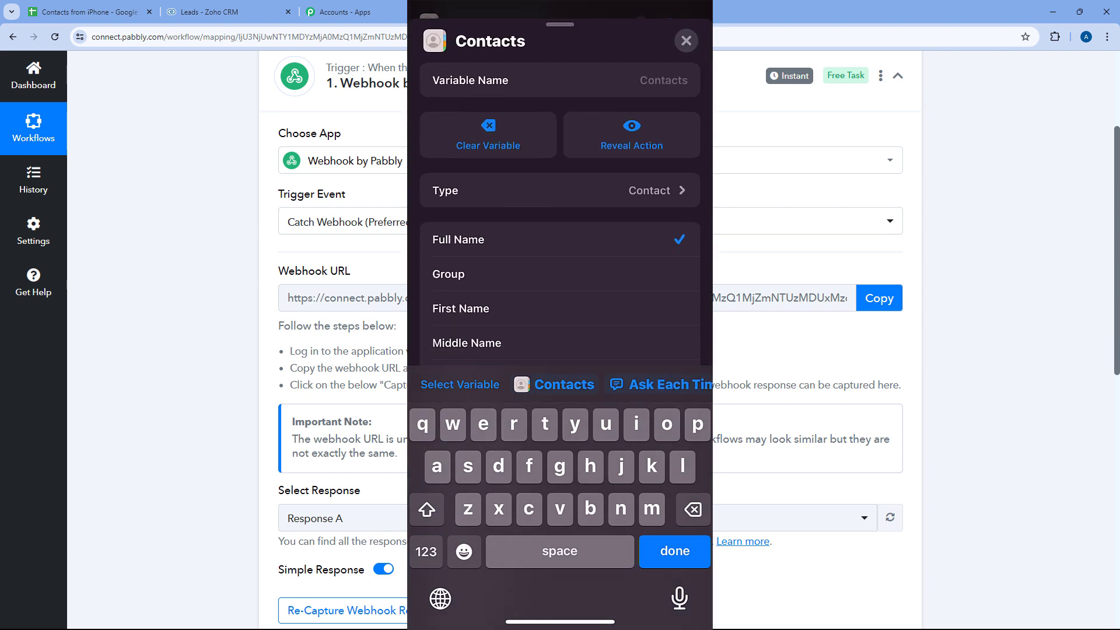
{"action": "scroll", "coordinate": [559, 234], "scroll_direction": "down", "scroll_amount": 1}
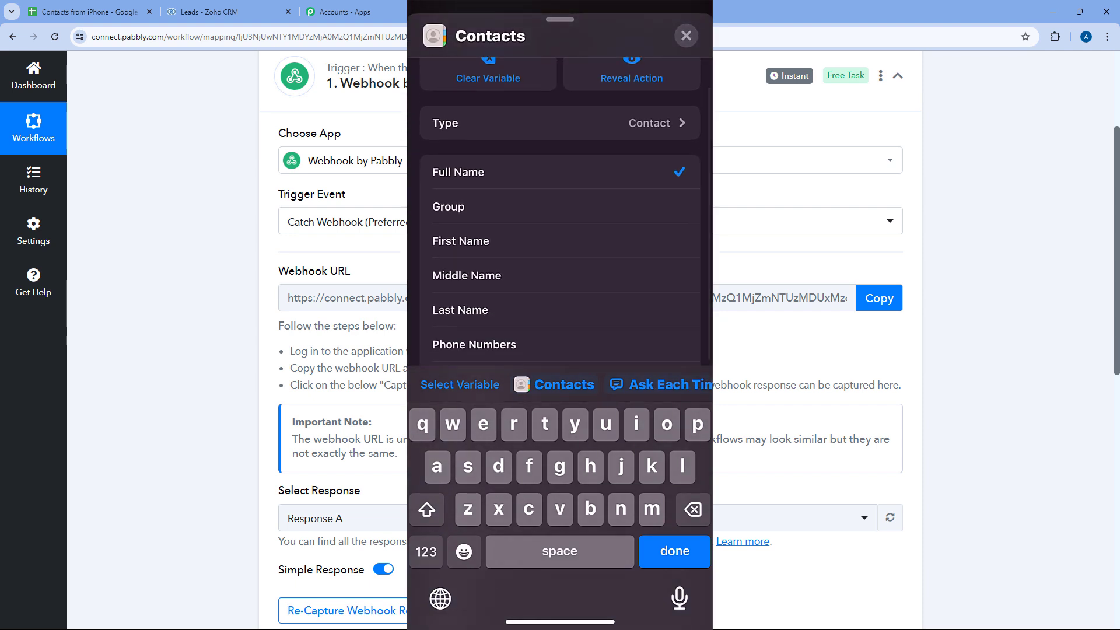
{"action": "left_click", "coordinate": [558, 310]}
{"action": "left_click", "coordinate": [685, 36]}
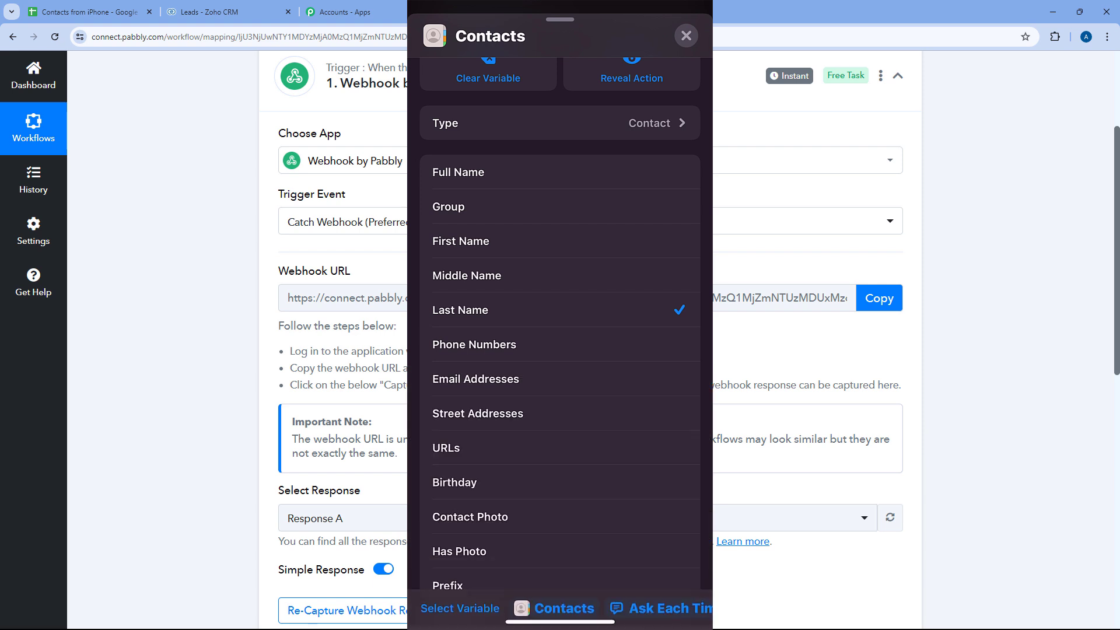
- Add an 'Email' text field mapped to the contact's Email Addresses property
{"action": "left_click", "coordinate": [493, 357]}
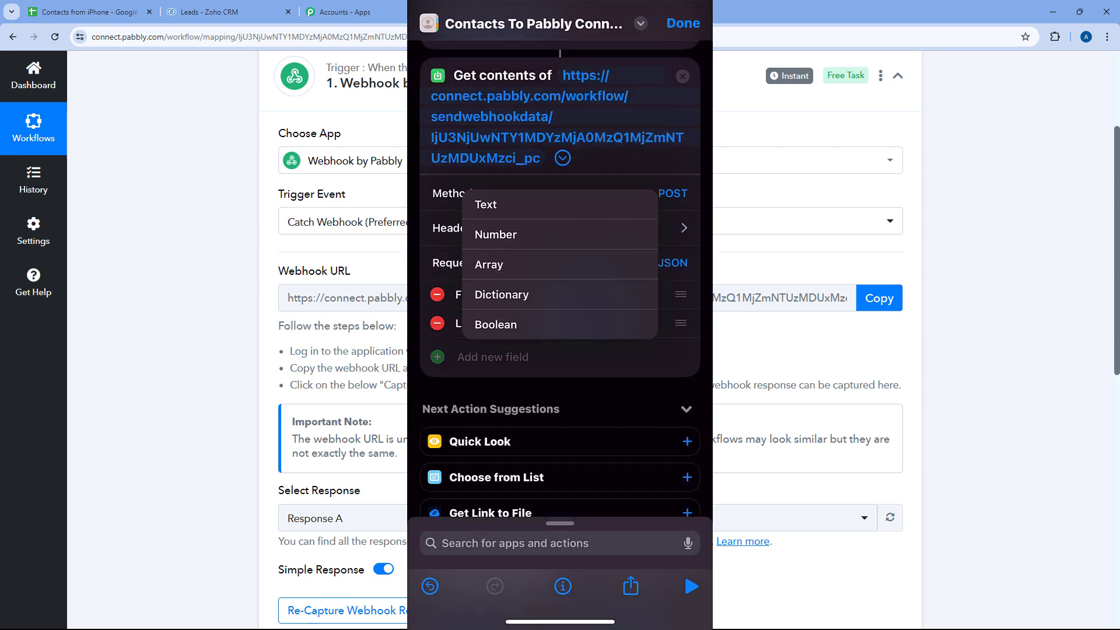
{"action": "left_click", "coordinate": [490, 202]}
{"action": "type", "text": "Email"}
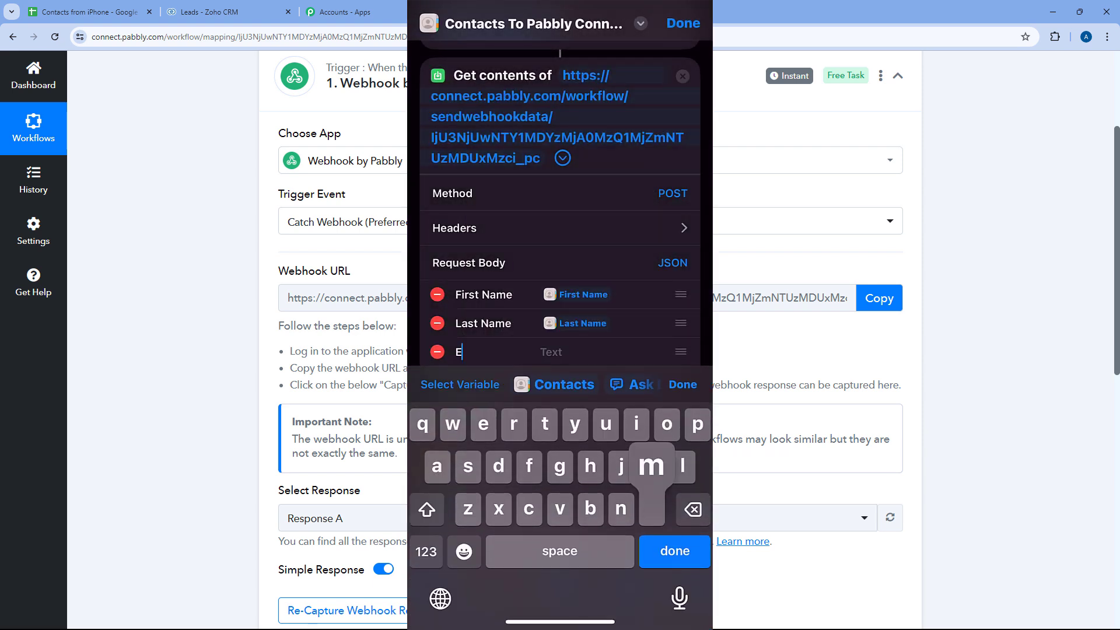
{"action": "left_click", "coordinate": [551, 352]}
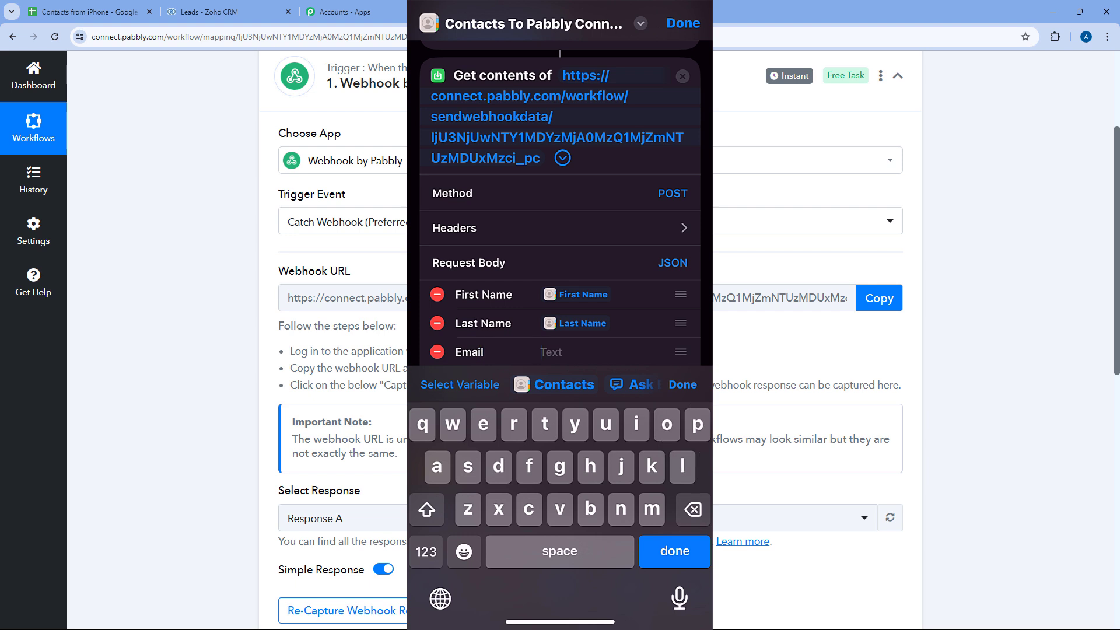
{"action": "left_click", "coordinate": [554, 384]}
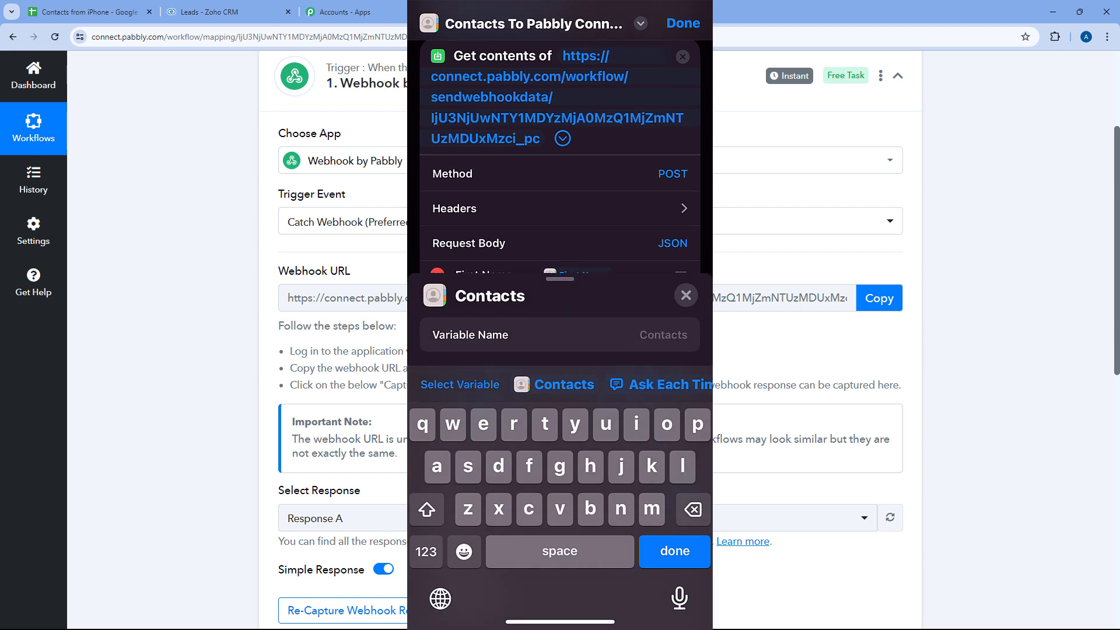
{"action": "scroll", "coordinate": [560, 327], "scroll_direction": "down", "scroll_amount": 5}
{"action": "scroll", "coordinate": [560, 262], "scroll_direction": "down", "scroll_amount": 2}
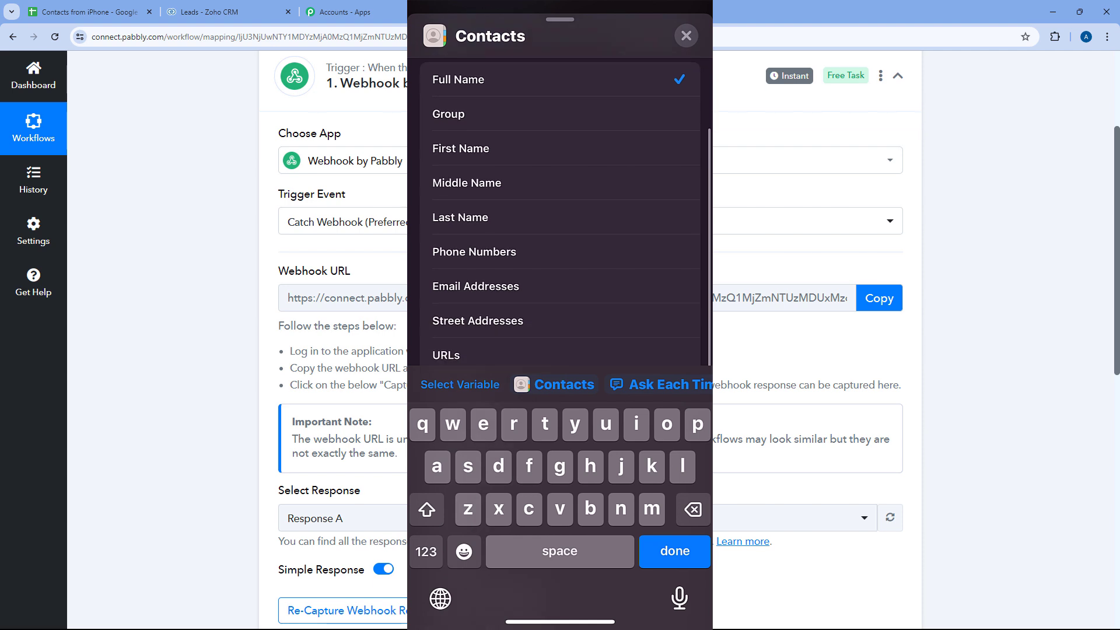
{"action": "left_click", "coordinate": [475, 286]}
{"action": "left_click", "coordinate": [685, 35]}
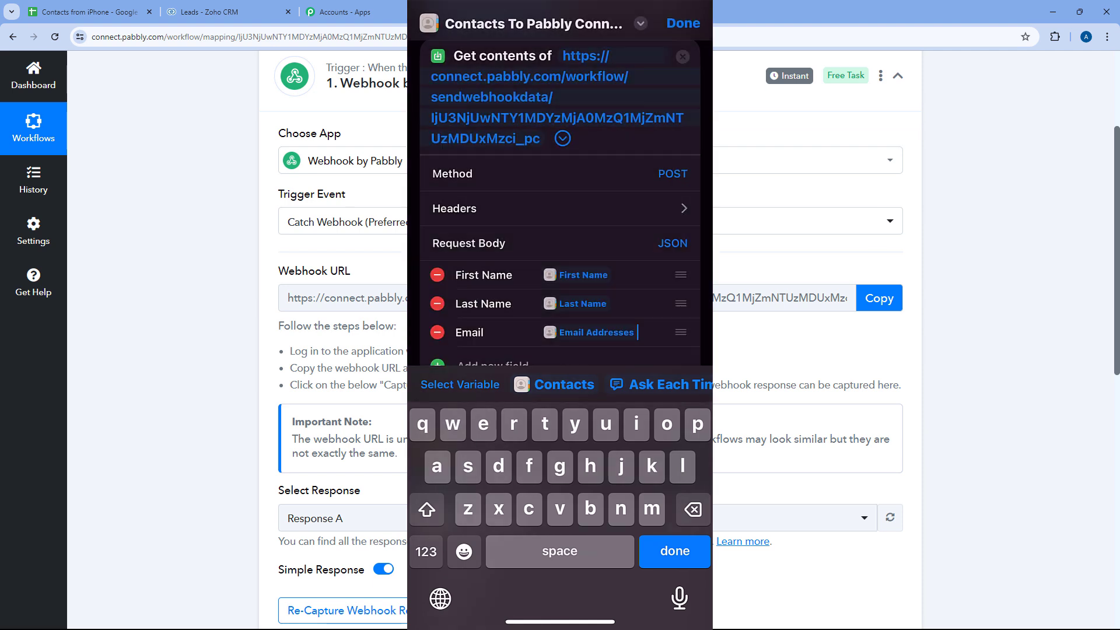
- Add a 'Mobile Number' text field mapped to the contact's Phone Numbers property
{"action": "scroll", "coordinate": [560, 263], "scroll_direction": "down", "scroll_amount": 2}
{"action": "left_click", "coordinate": [493, 287]}
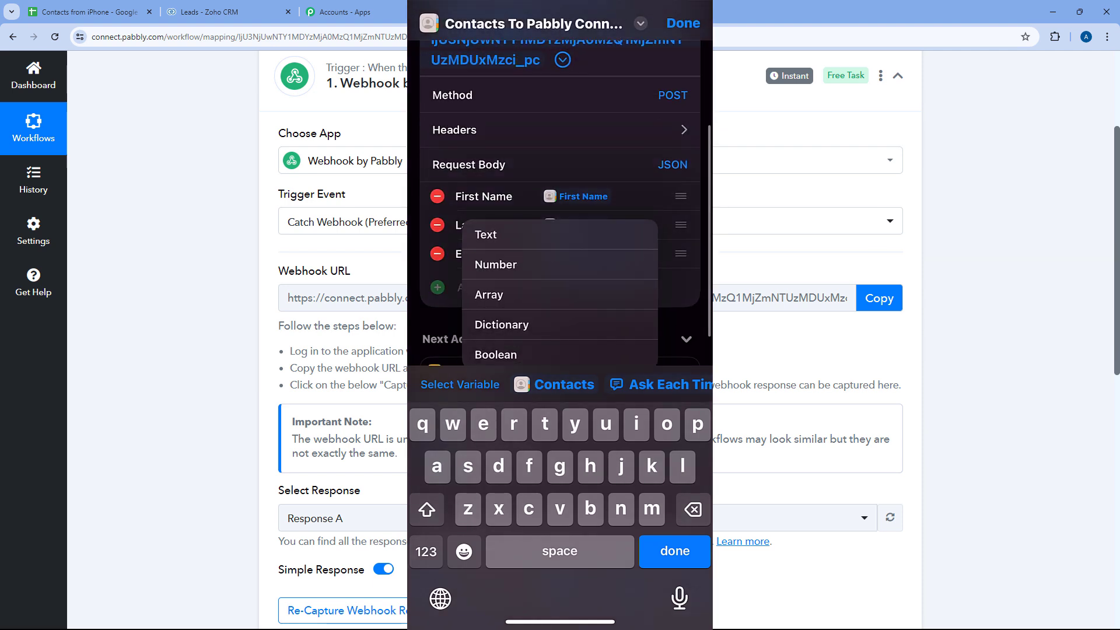
{"action": "left_click", "coordinate": [482, 233]}
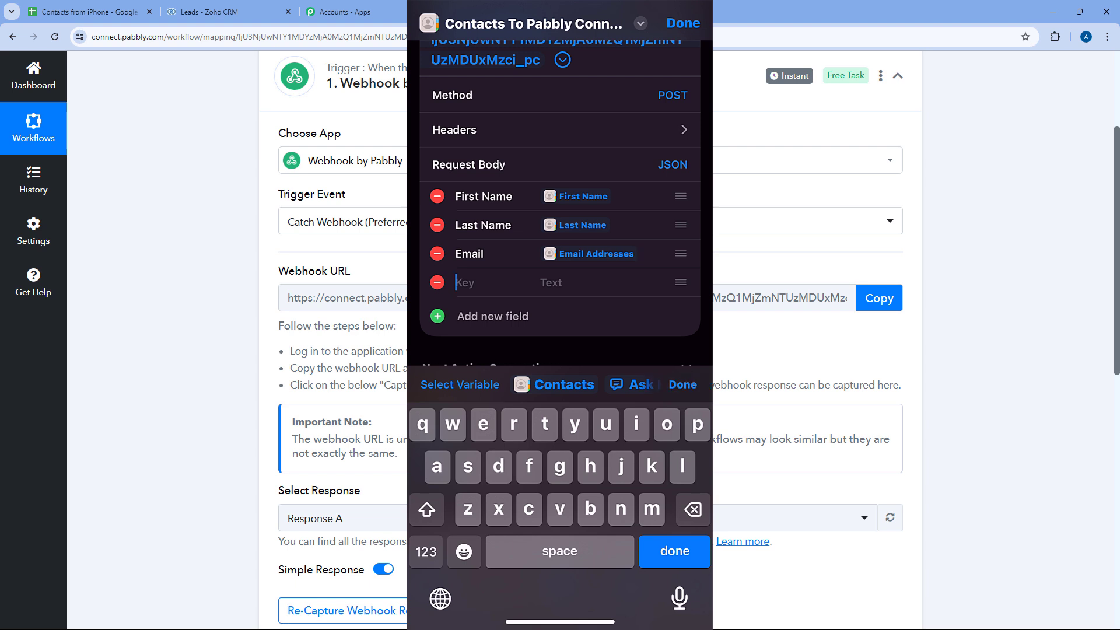
{"action": "type", "text": "Mob"}
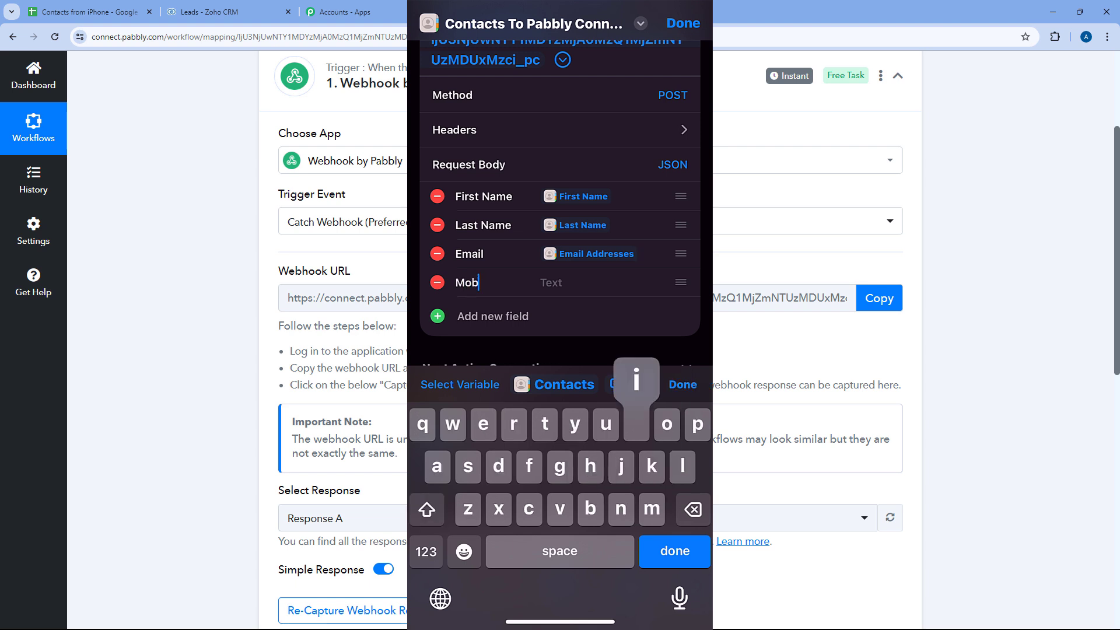
{"action": "type", "text": "ile Number"}
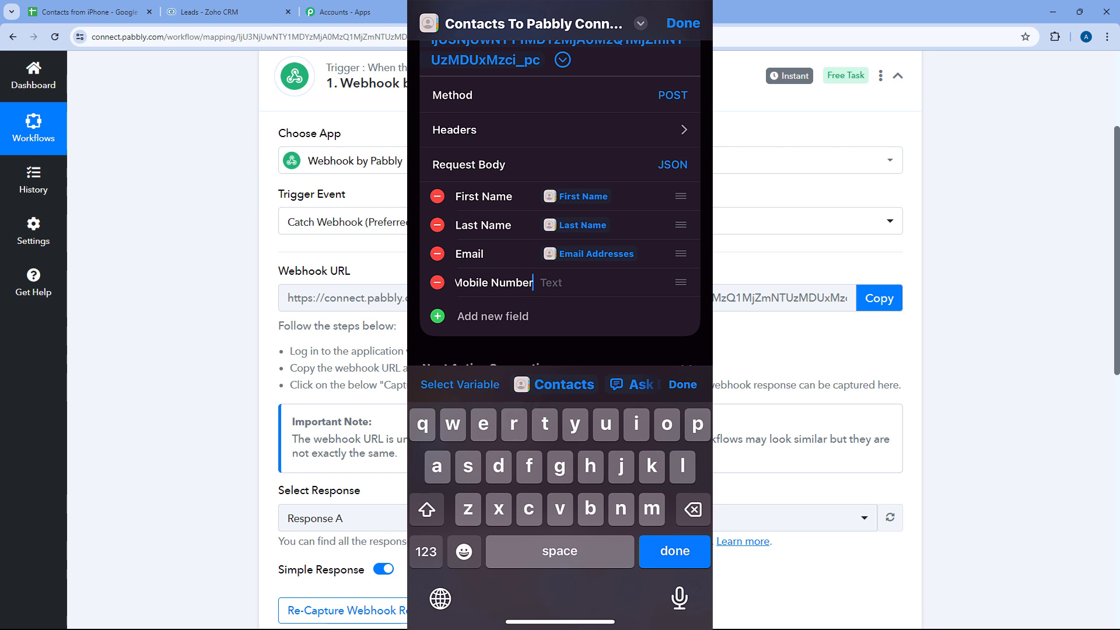
{"action": "left_click", "coordinate": [551, 283]}
{"action": "left_click", "coordinate": [554, 384]}
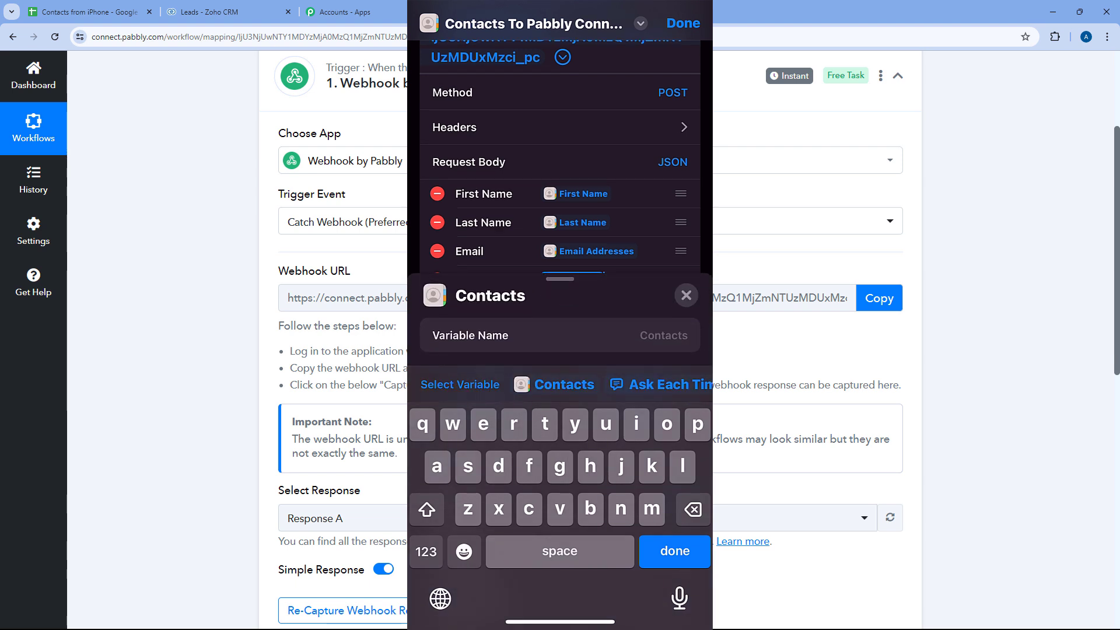
{"action": "scroll", "coordinate": [560, 326], "scroll_direction": "down", "scroll_amount": 5}
{"action": "scroll", "coordinate": [560, 233], "scroll_direction": "down", "scroll_amount": 1}
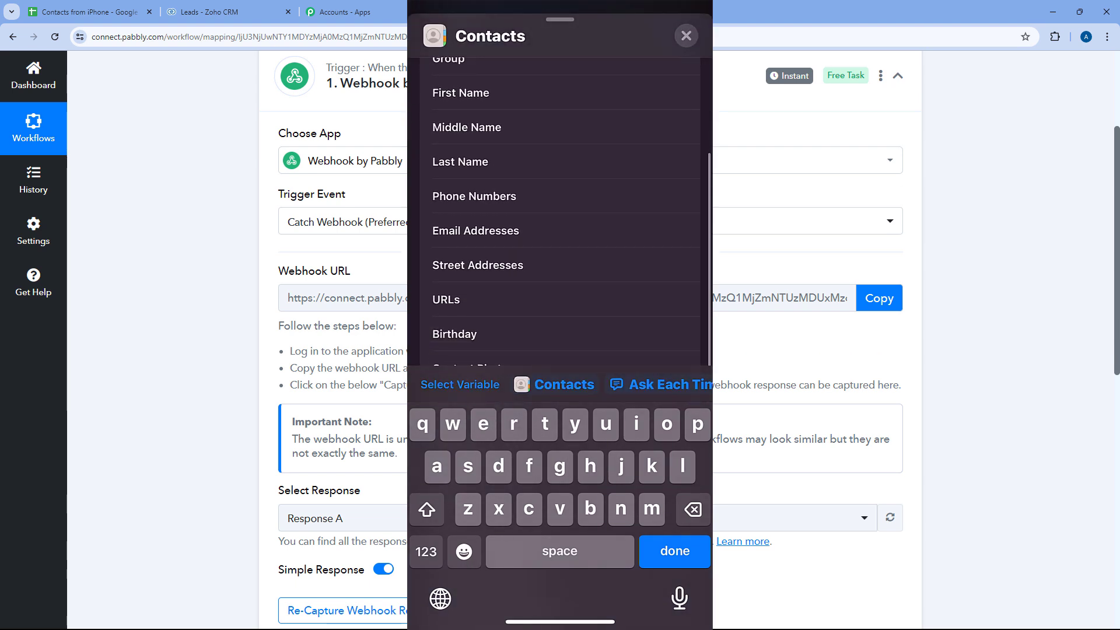
{"action": "left_click", "coordinate": [474, 196]}
{"action": "left_click", "coordinate": [675, 551]}
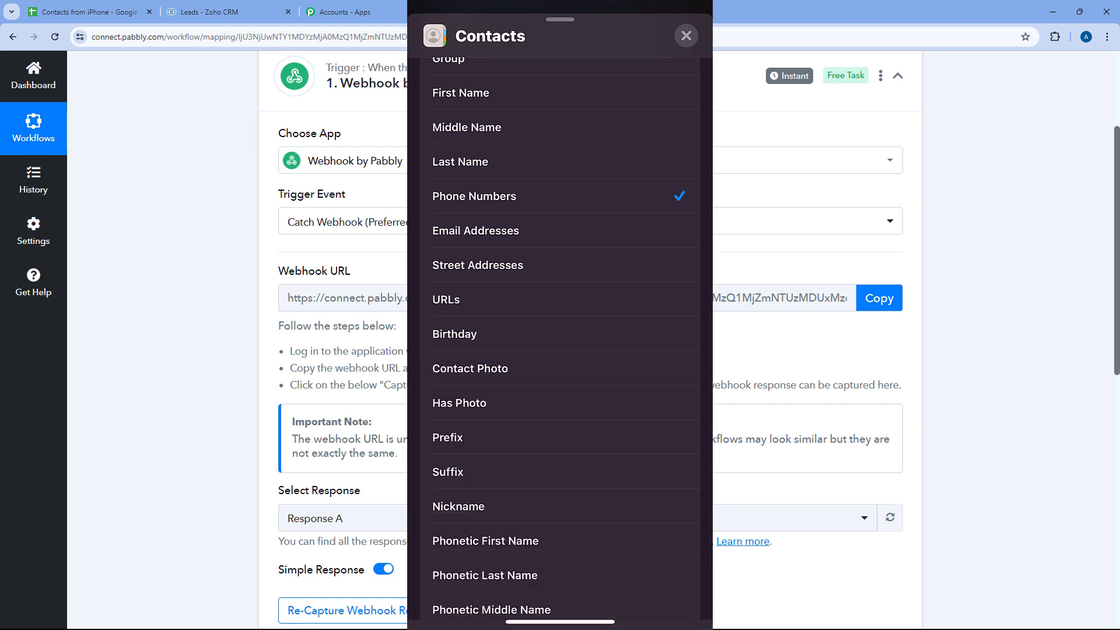
{"action": "left_click", "coordinate": [686, 35]}
- Add a 'Company' text field, correcting the 'Compnay' typo, mapped to the contact's Company property
{"action": "left_click", "coordinate": [493, 314]}
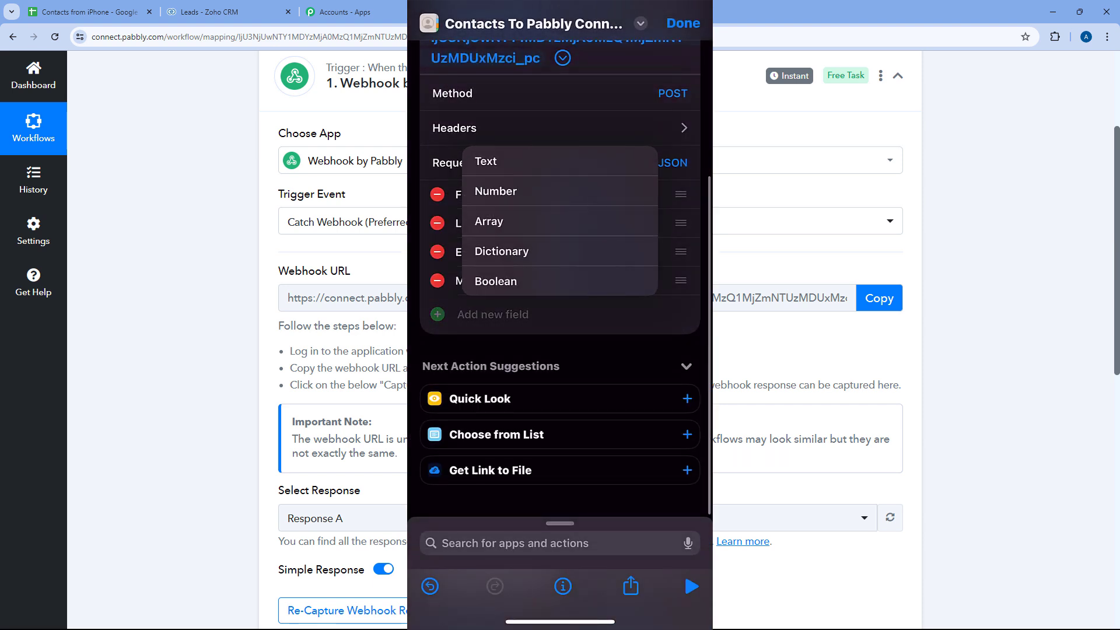
{"action": "left_click", "coordinate": [485, 161]}
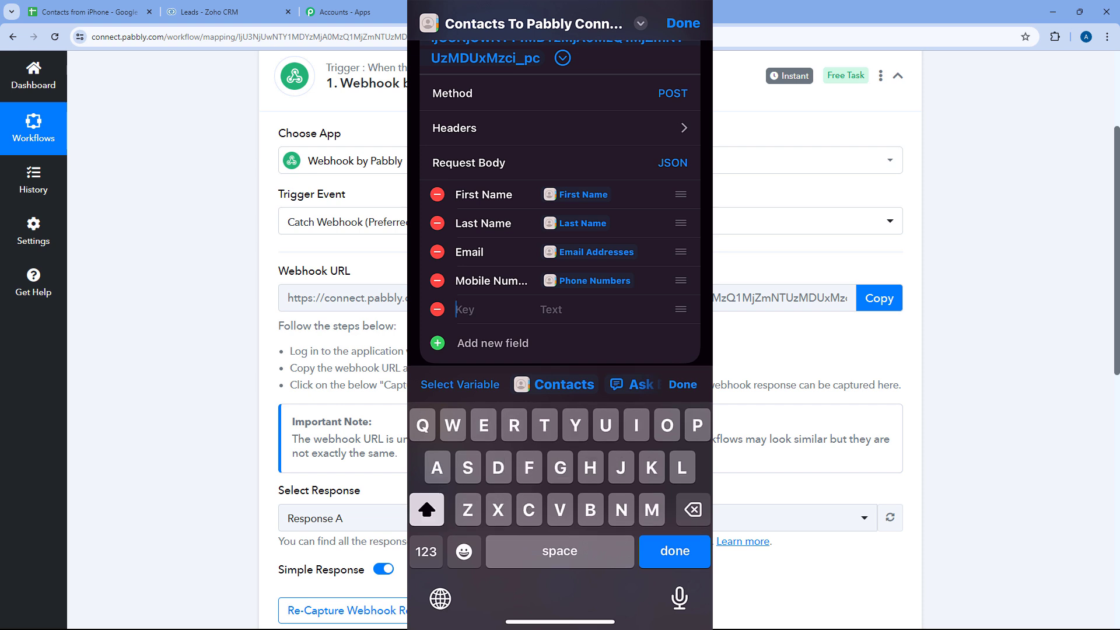
{"action": "type", "text": "Compnay"}
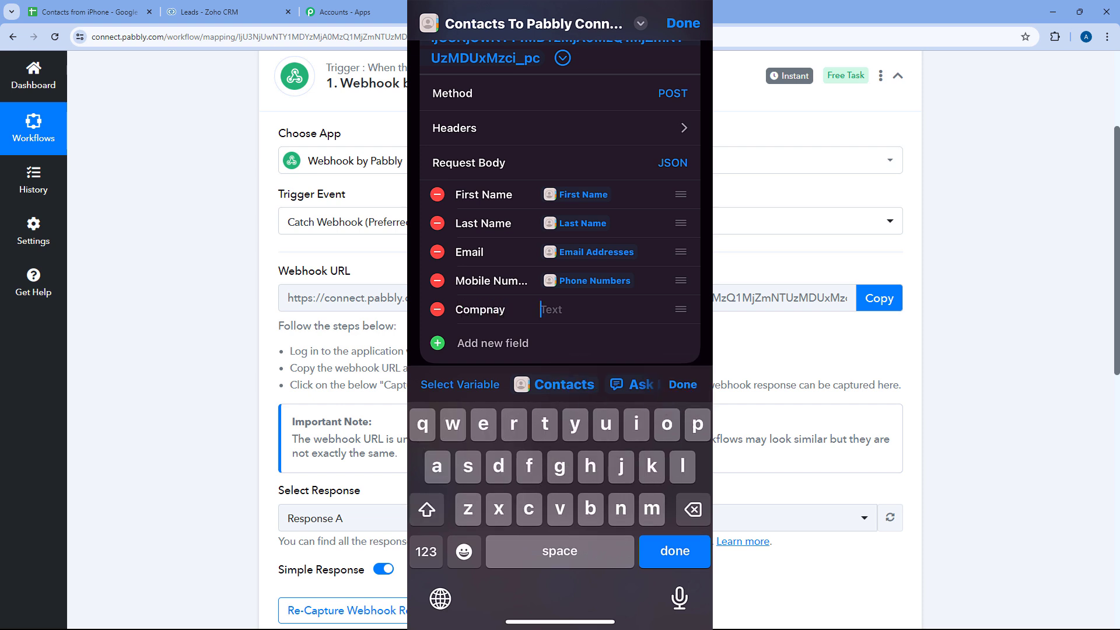
{"action": "left_click", "coordinate": [505, 309]}
{"action": "key", "text": "BackSpace"}
{"action": "key", "text": "BackSpace"}
{"action": "key", "text": "BackSpace"}
{"action": "type", "text": "any"}
{"action": "left_click", "coordinate": [554, 385]}
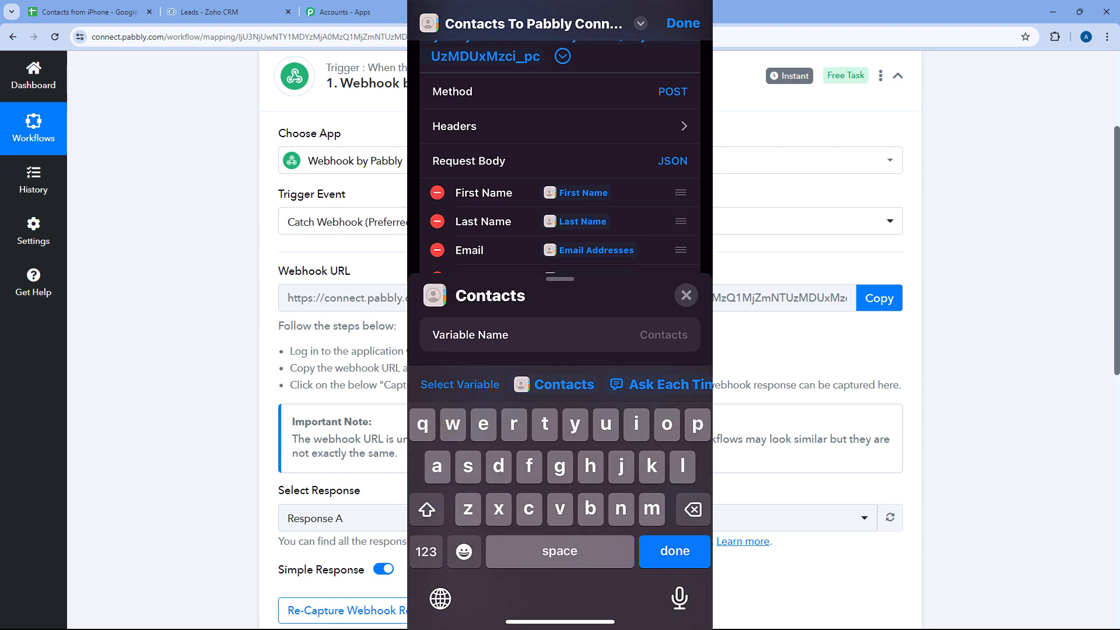
{"action": "left_click_drag", "start_coordinate": [560, 291], "coordinate": [560, 35]}
{"action": "scroll", "coordinate": [560, 234], "scroll_direction": "down", "scroll_amount": 2}
{"action": "scroll", "coordinate": [560, 210], "scroll_direction": "down", "scroll_amount": 4}
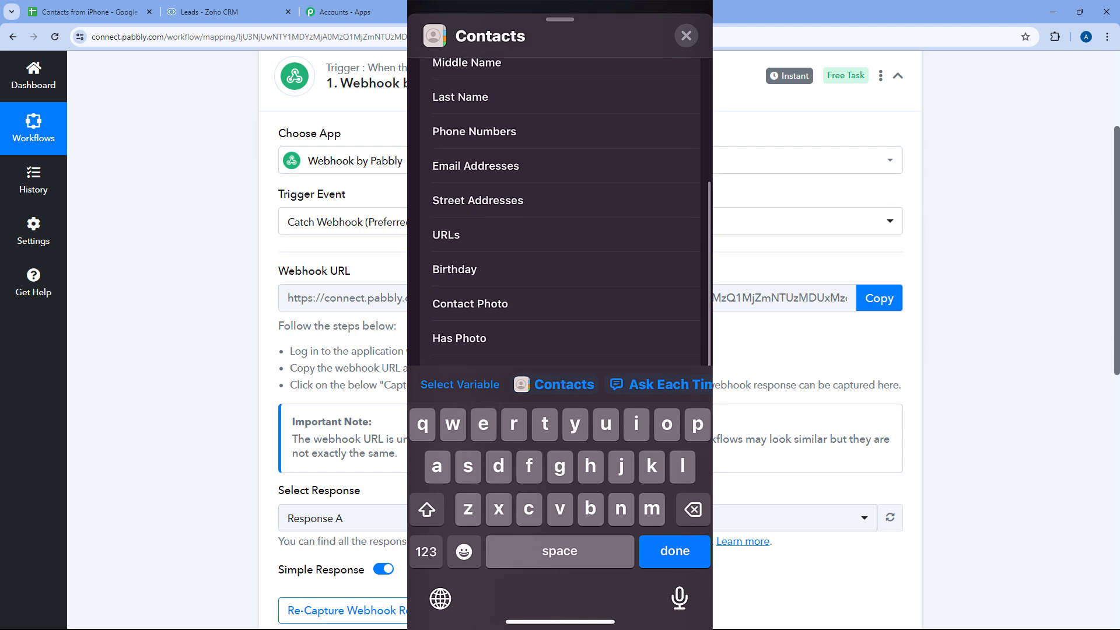
{"action": "scroll", "coordinate": [559, 210], "scroll_direction": "down", "scroll_amount": 3}
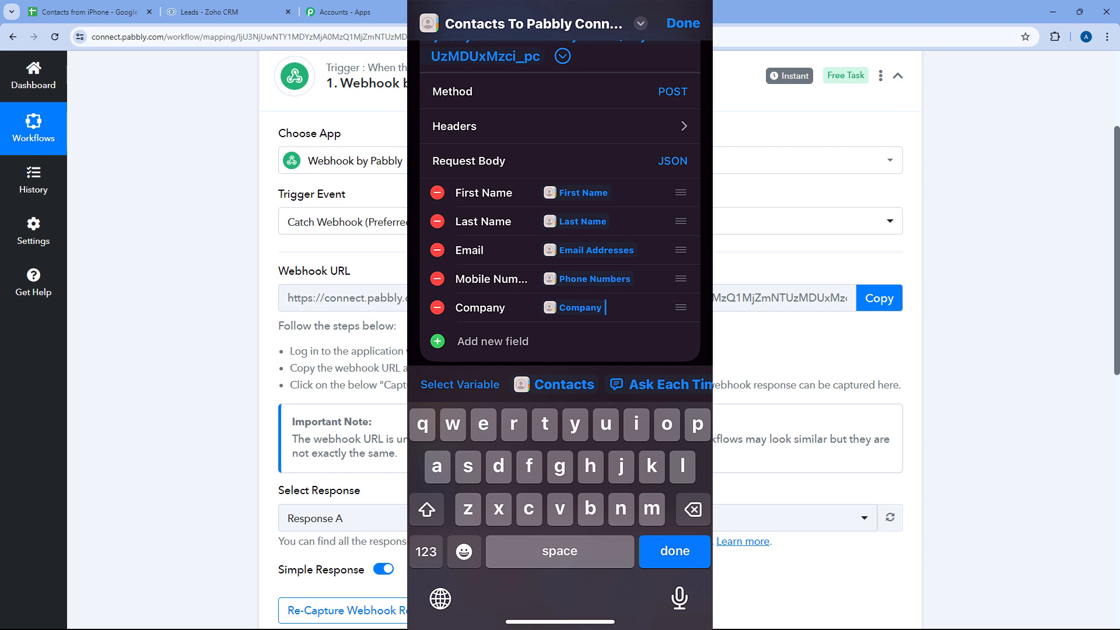
{"action": "key", "text": "Return"}
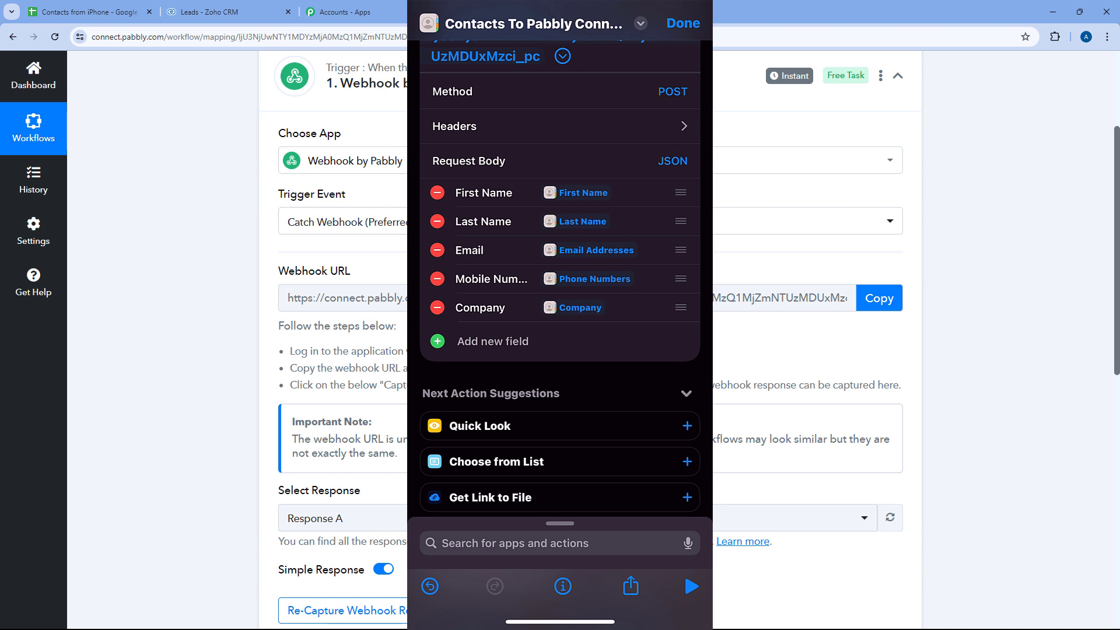
{"action": "scroll", "coordinate": [560, 278], "scroll_direction": "up", "scroll_amount": 2}
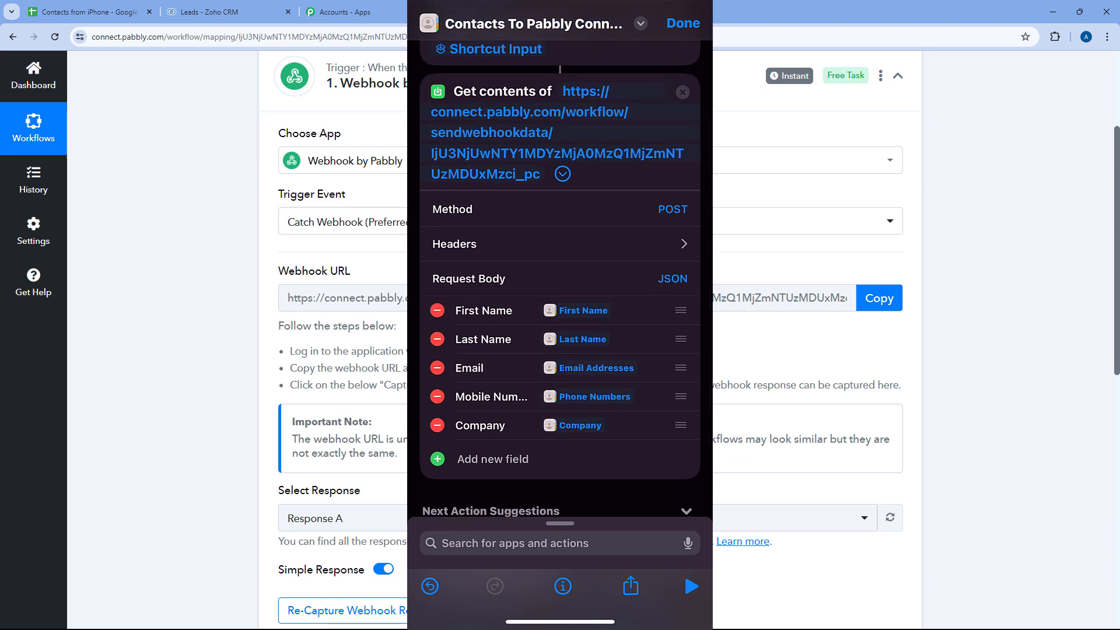
- Finish the shortcut and confirm Re-Capture Webhook Response in Pabbly Connect
{"action": "left_click", "coordinate": [682, 24]}
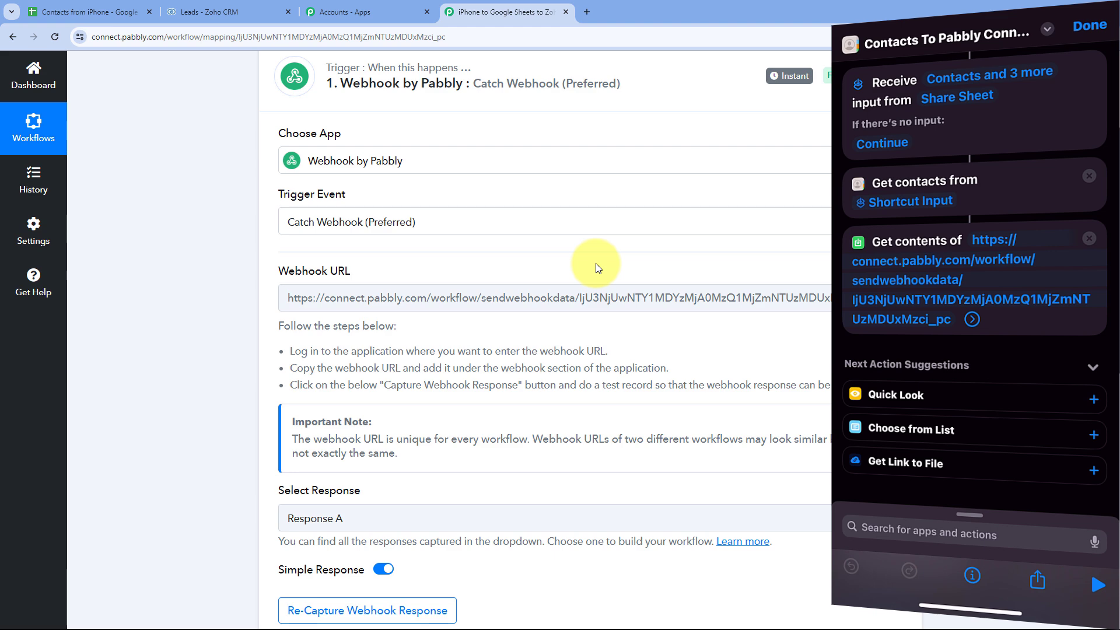
{"action": "scroll", "coordinate": [596, 263], "scroll_direction": "down", "scroll_amount": 4}
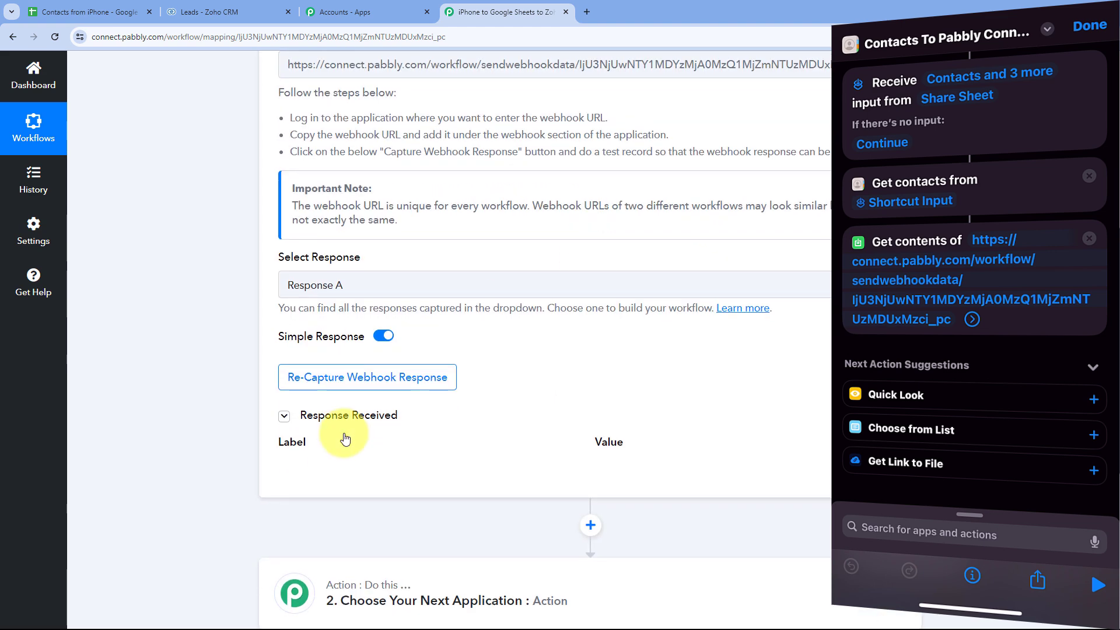
{"action": "left_click", "coordinate": [359, 385]}
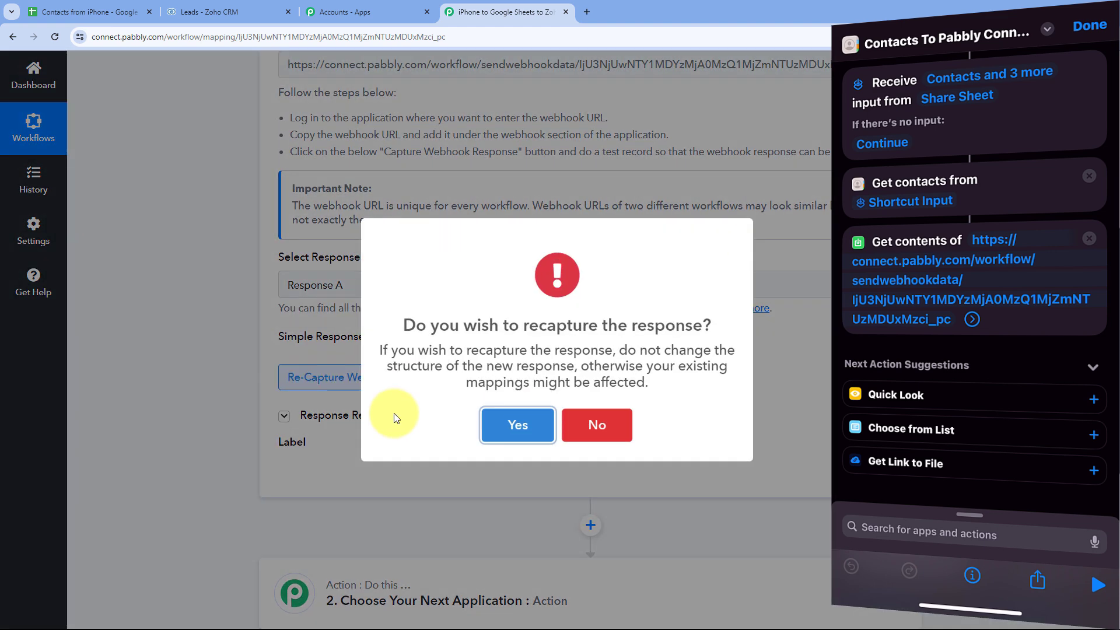
{"action": "left_click", "coordinate": [513, 421]}
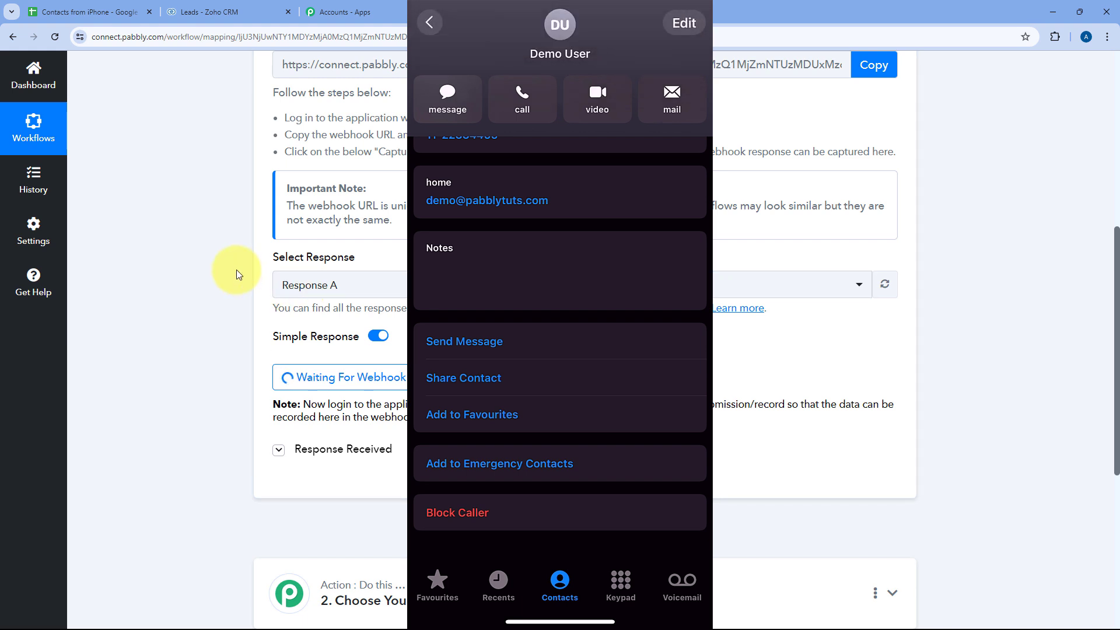
- Check Response B's received First Name, Last Name, Mobile Number, Email and Company 'Pabblytuts' values
{"action": "scroll", "coordinate": [236, 274], "scroll_direction": "down", "scroll_amount": 1}
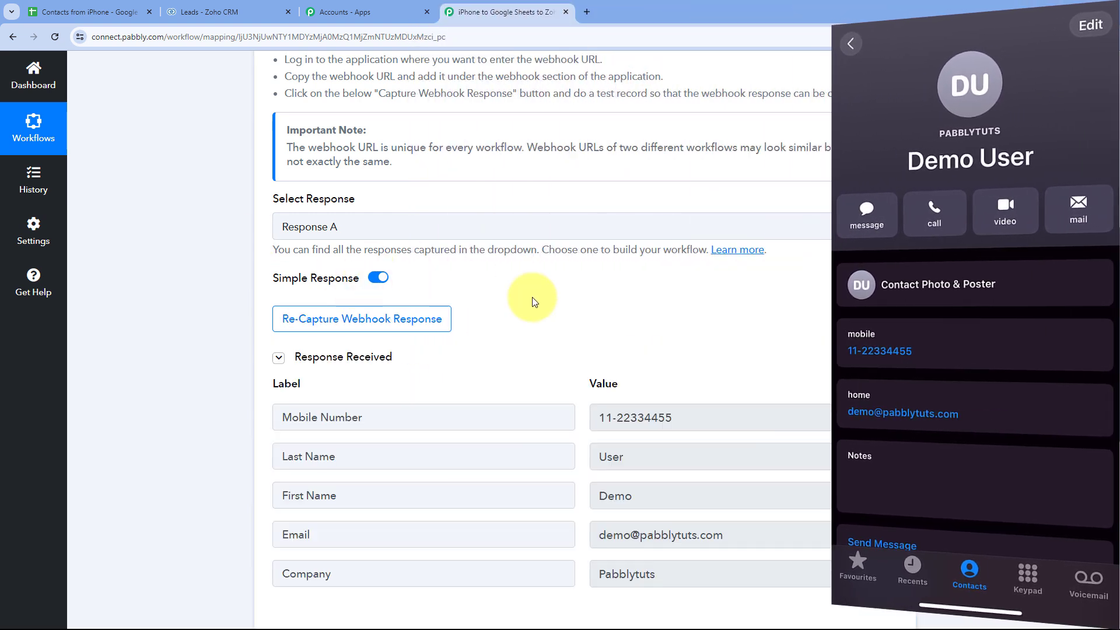
{"action": "scroll", "coordinate": [532, 292], "scroll_direction": "down", "scroll_amount": 1}
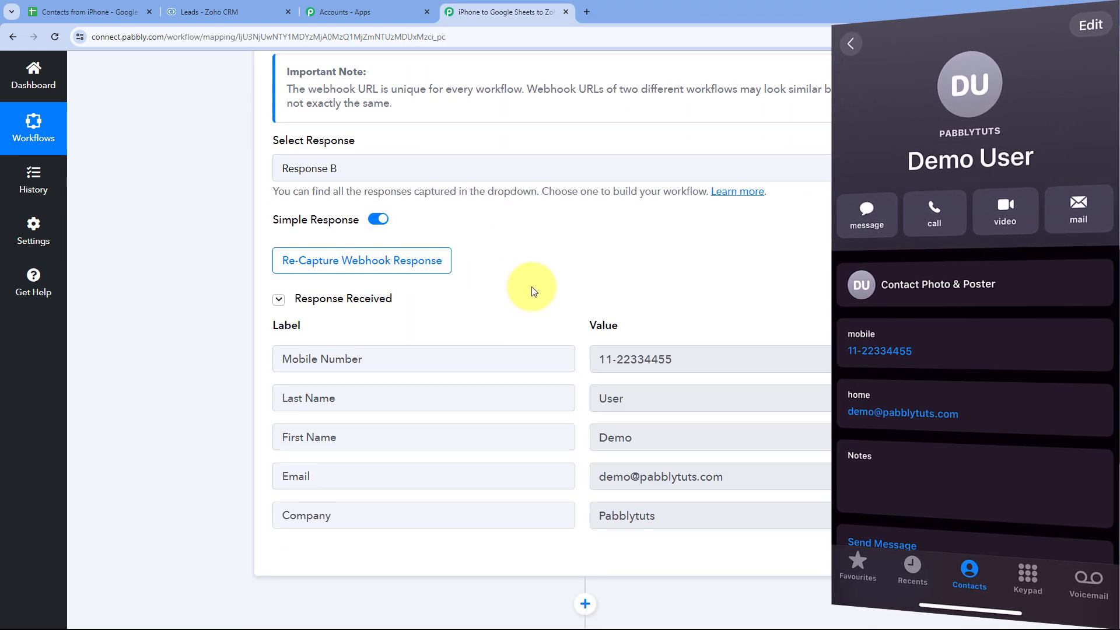
{"action": "scroll", "coordinate": [534, 315], "scroll_direction": "down", "scroll_amount": 1}
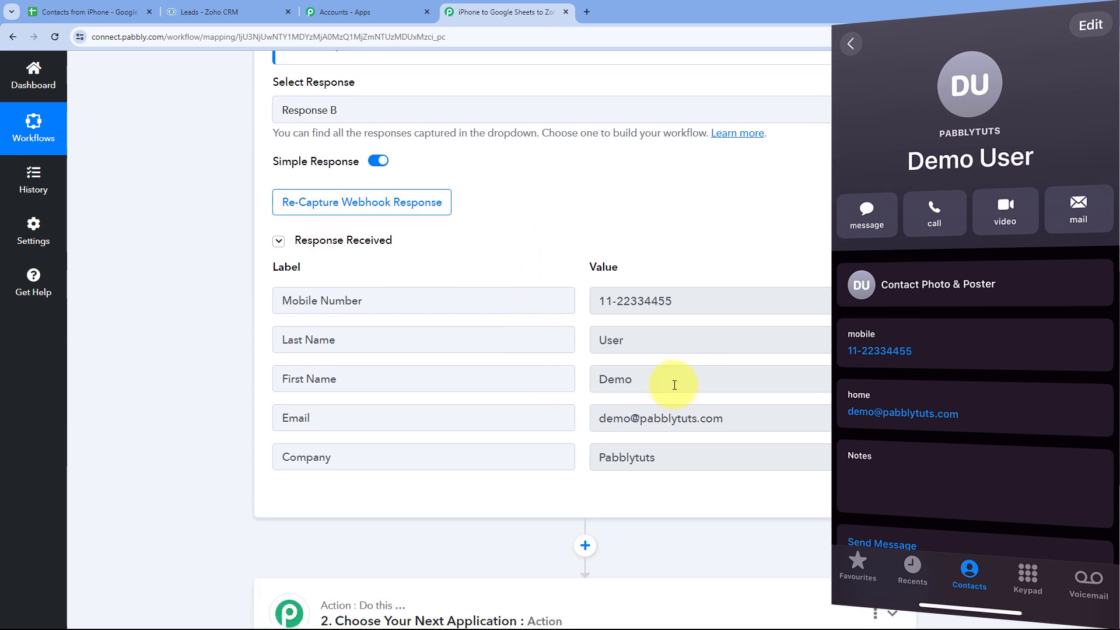
{"action": "left_click_drag", "start_coordinate": [645, 380], "coordinate": [550, 380]}
{"action": "left_click_drag", "start_coordinate": [653, 349], "coordinate": [571, 347]}
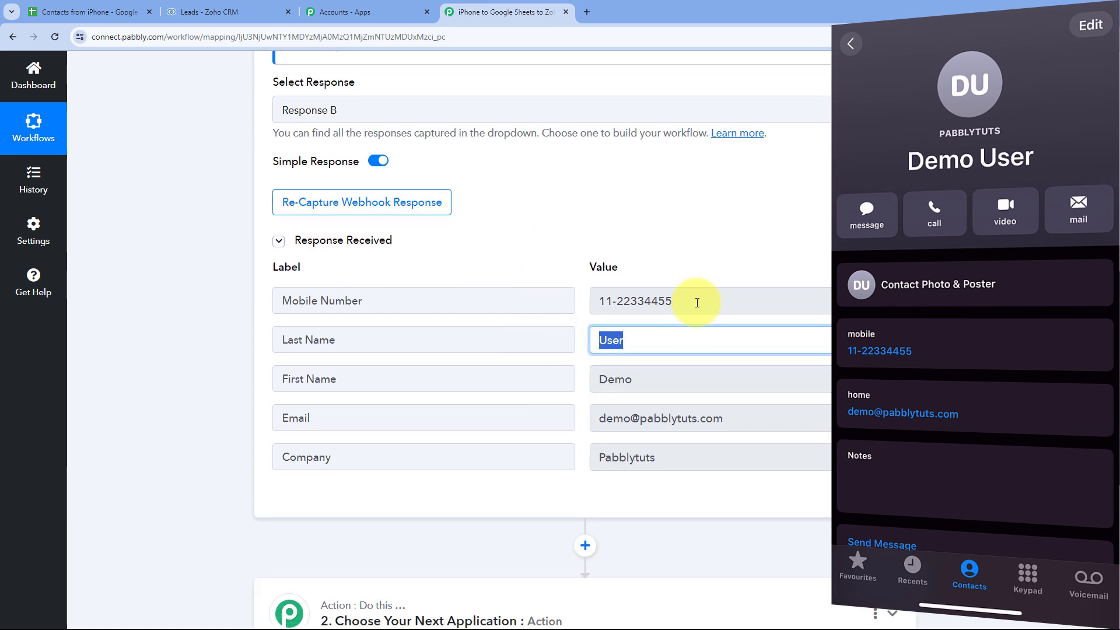
{"action": "left_click_drag", "start_coordinate": [698, 303], "coordinate": [575, 303]}
{"action": "left_click_drag", "start_coordinate": [723, 418], "coordinate": [580, 419]}
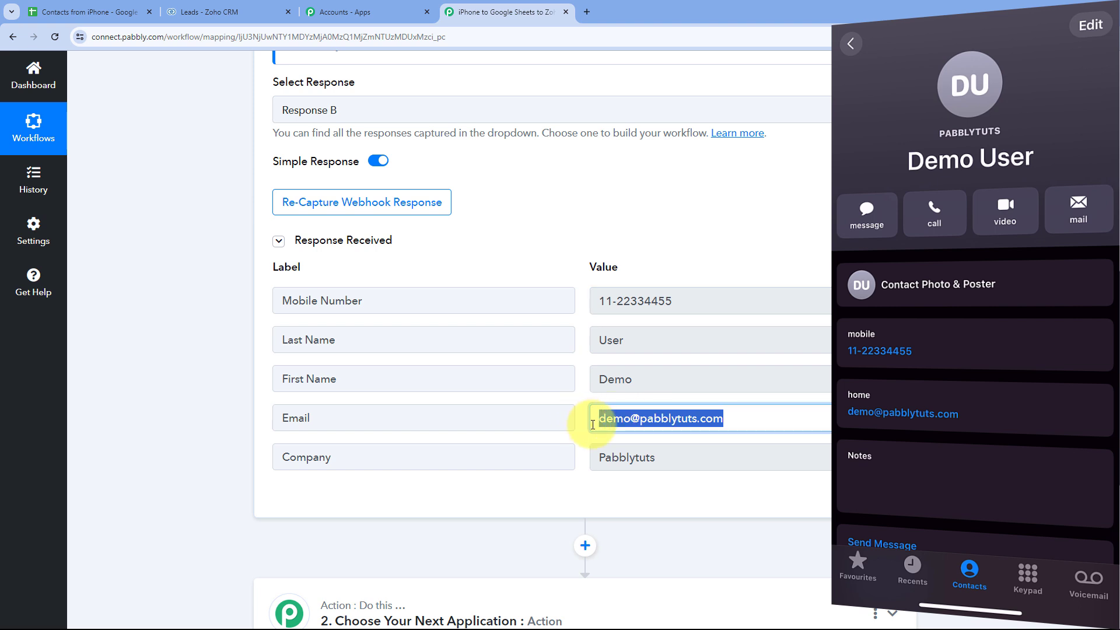
{"action": "left_click_drag", "start_coordinate": [670, 457], "coordinate": [577, 392]}
{"action": "left_click", "coordinate": [582, 369]}
{"action": "scroll", "coordinate": [589, 344], "scroll_direction": "up", "scroll_amount": 3}
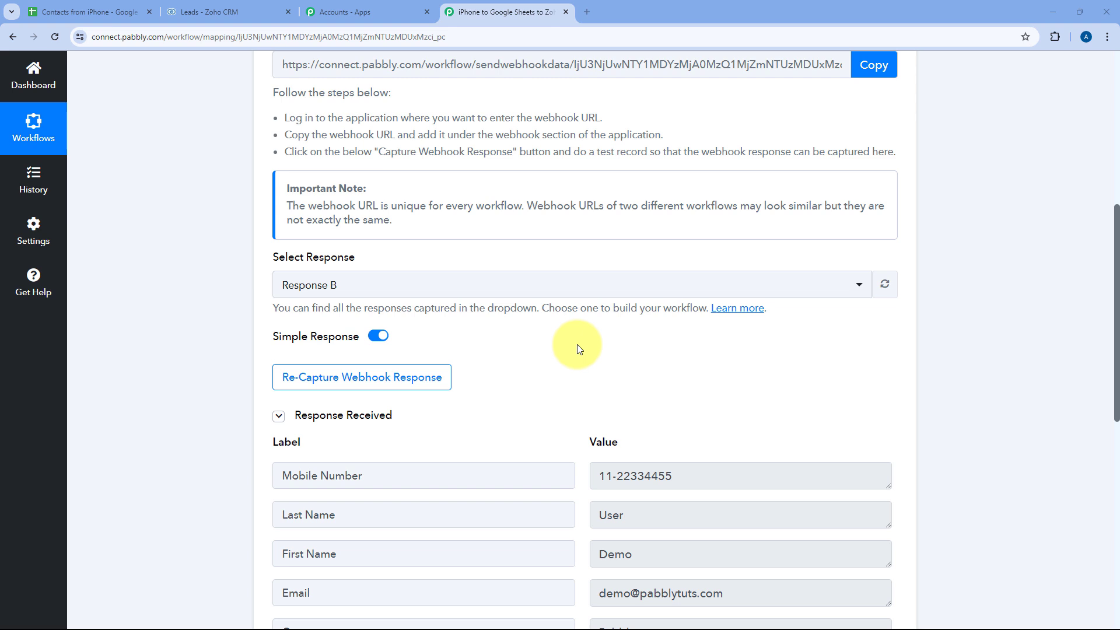
{"action": "scroll", "coordinate": [577, 349], "scroll_direction": "down", "scroll_amount": 8}
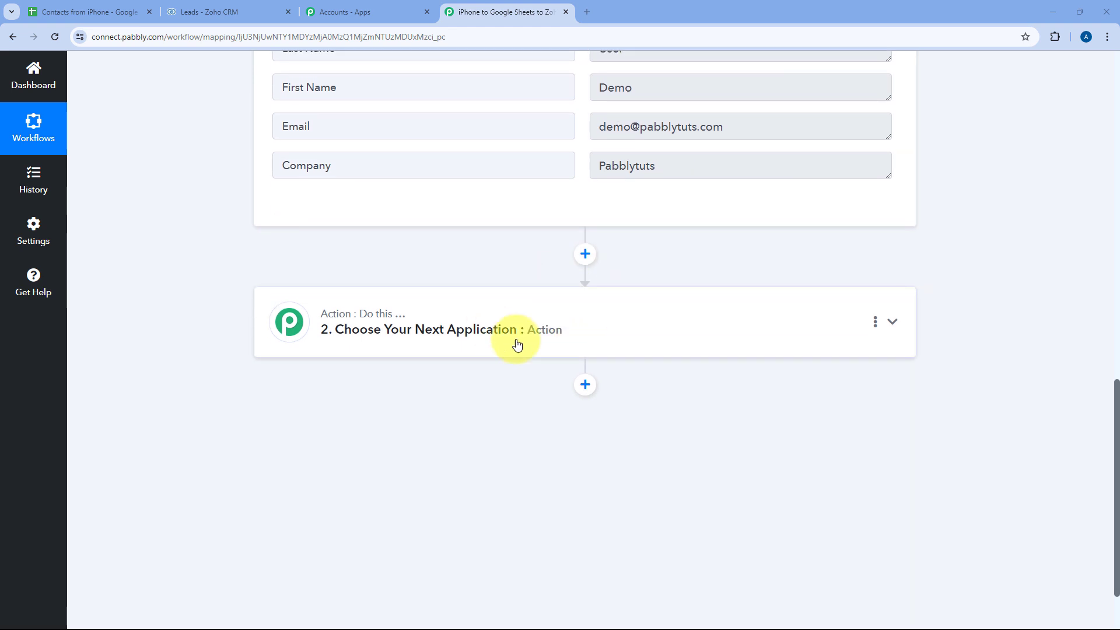
- Set the second action step to Zoho CRM with the Insert/Update Record event
{"action": "left_click", "coordinate": [550, 313]}
{"action": "left_click", "coordinate": [398, 309]}
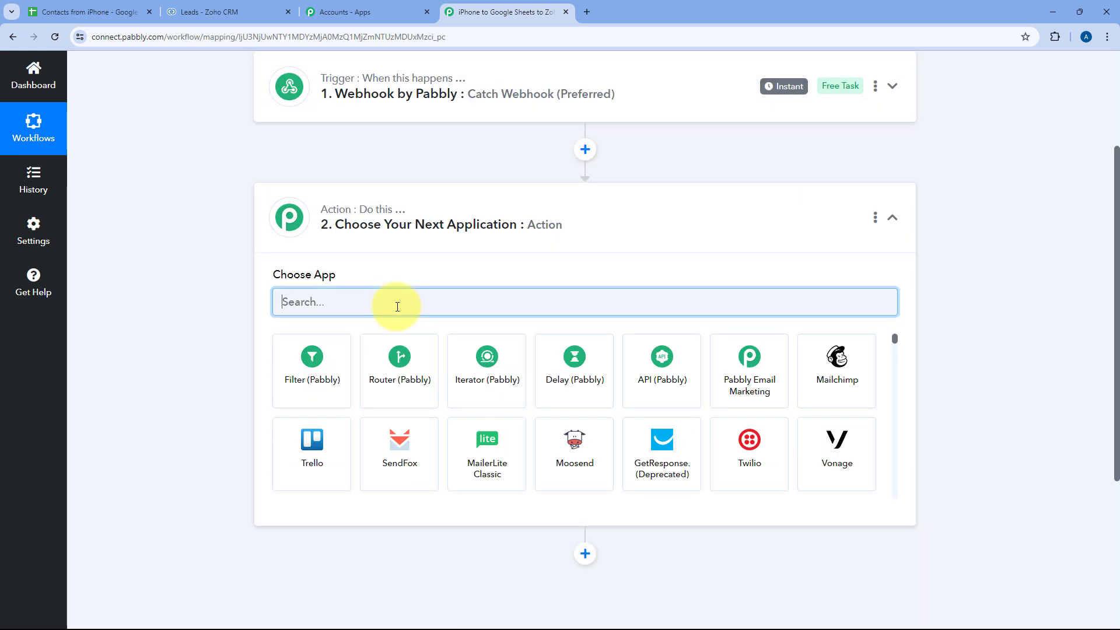
{"action": "type", "text": "Zoho"}
{"action": "type", "text": "Crm"}
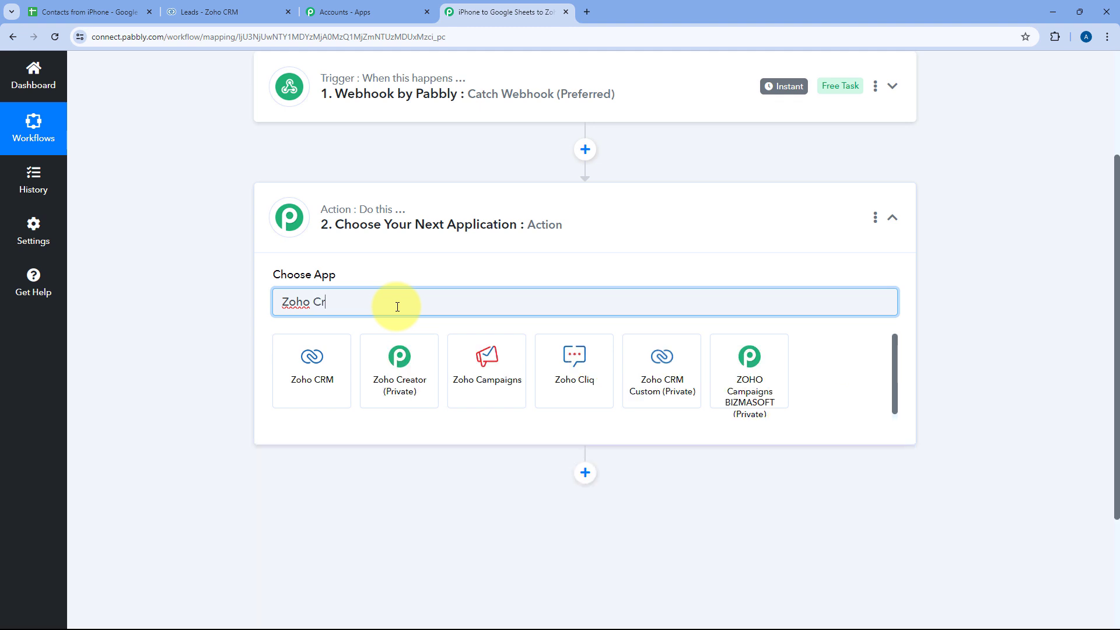
{"action": "left_click", "coordinate": [338, 358]}
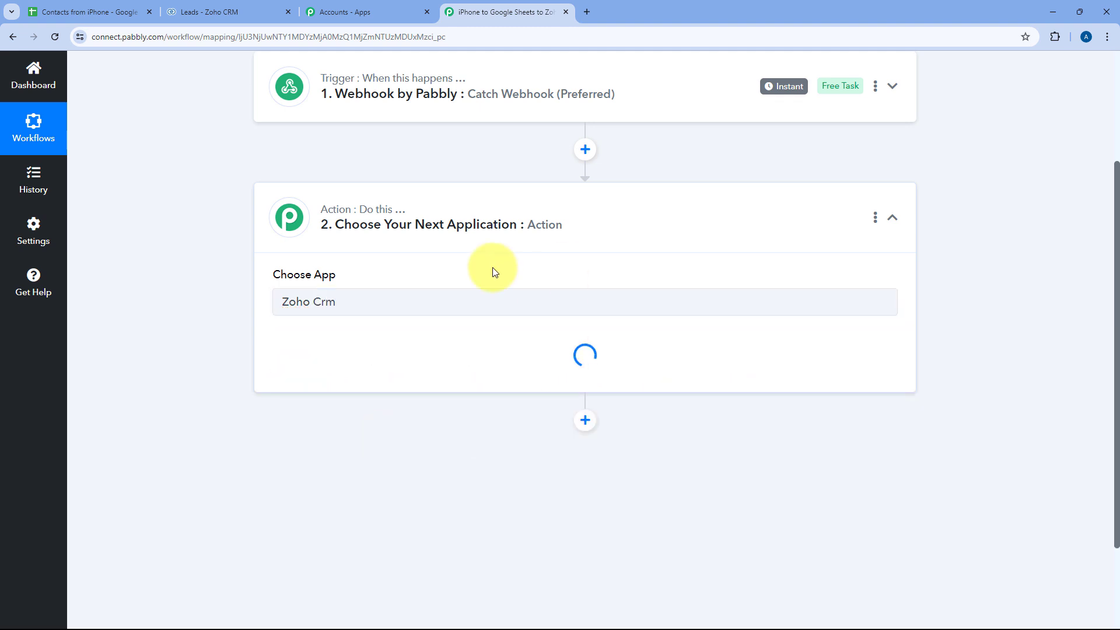
{"action": "scroll", "coordinate": [220, 307], "scroll_direction": "down", "scroll_amount": 2}
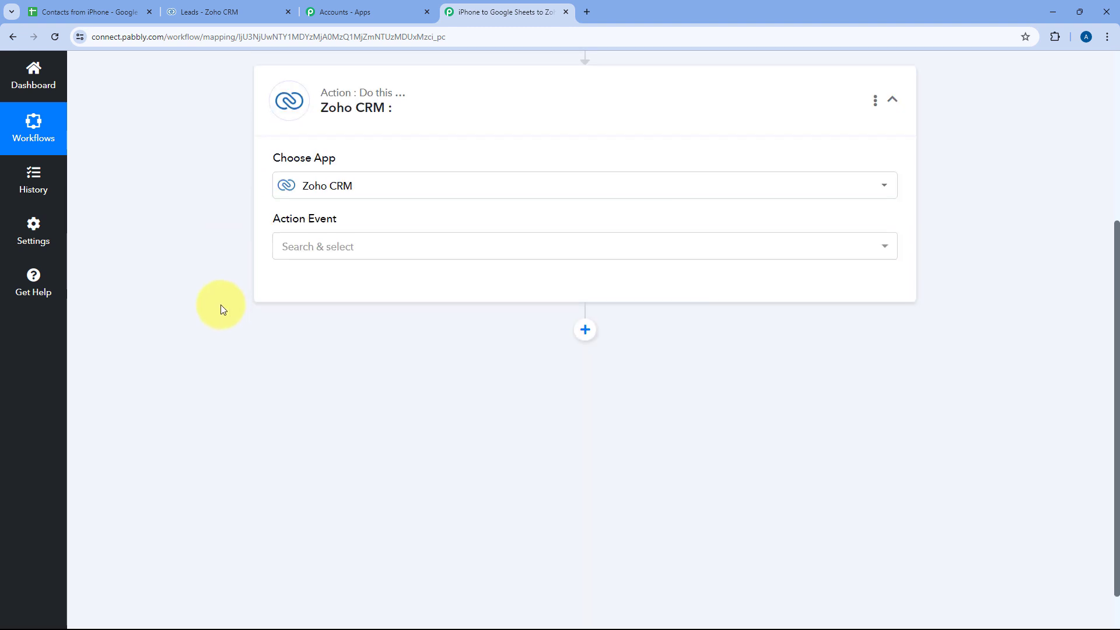
{"action": "left_click", "coordinate": [344, 247]}
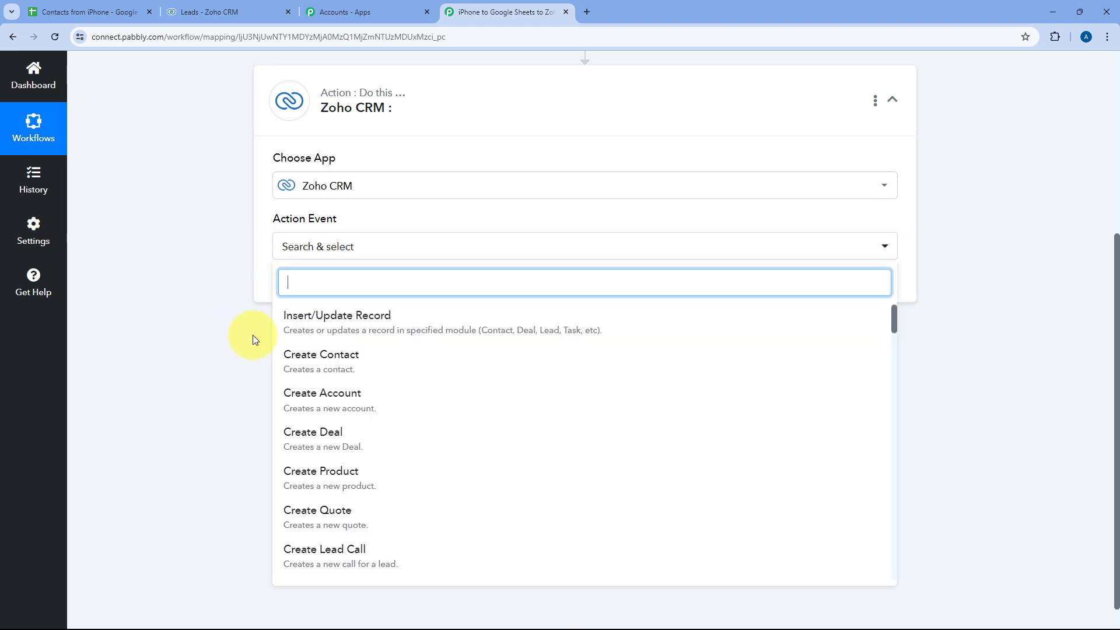
{"action": "left_click", "coordinate": [358, 324]}
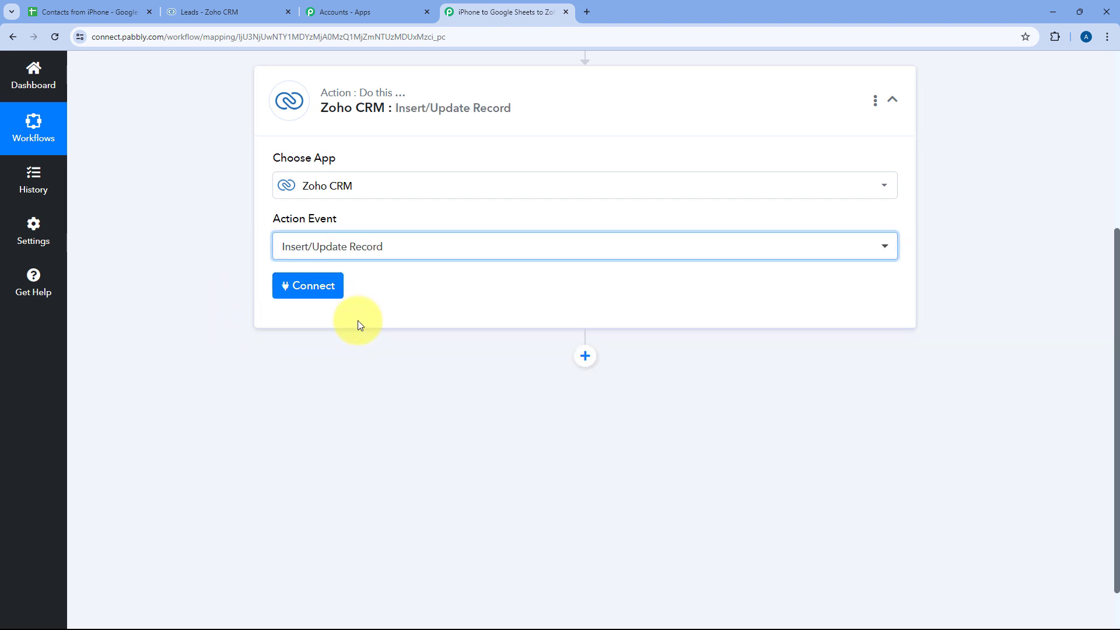
- Choose Add New Connection for the Zoho CRM account
{"action": "left_click", "coordinate": [309, 286]}
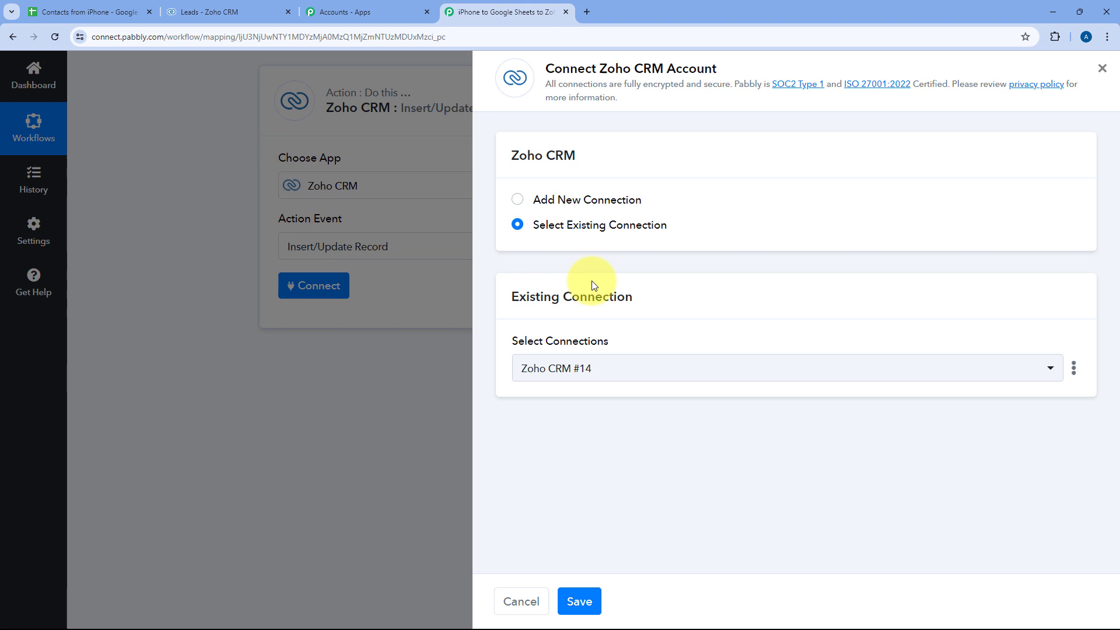
{"action": "left_click", "coordinate": [519, 200]}
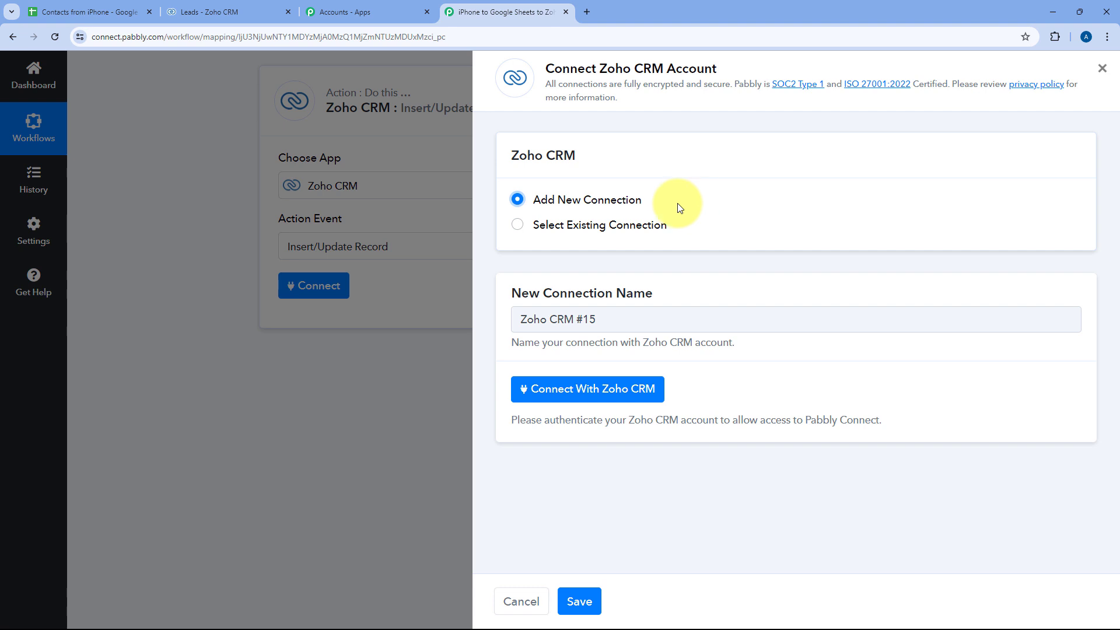
{"action": "left_click", "coordinate": [588, 392]}
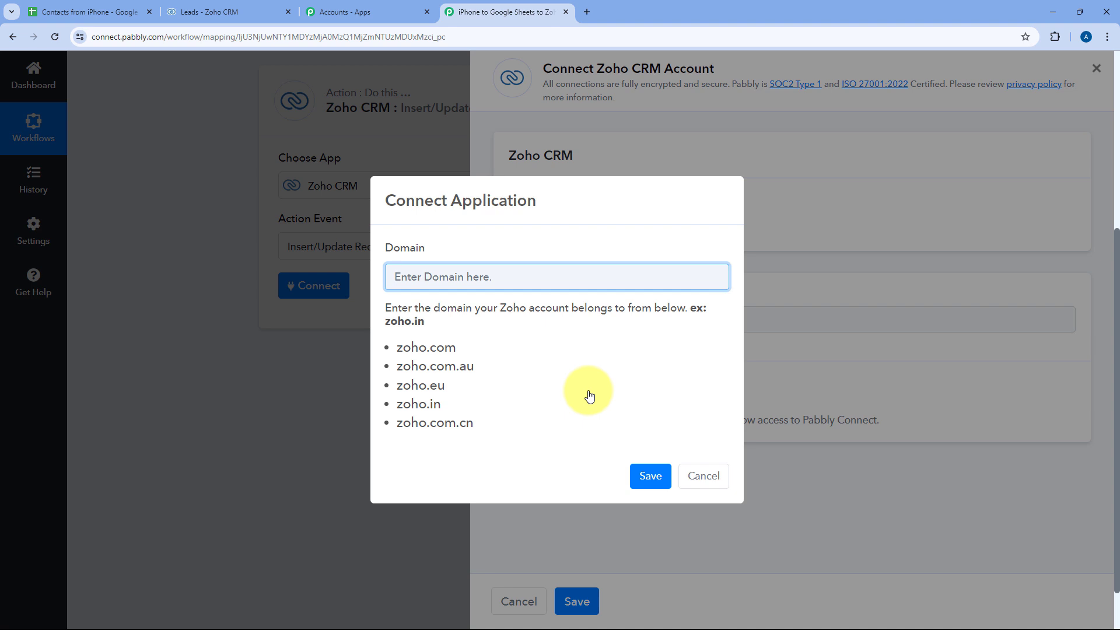
- Copy the 'zoho.in' domain from the Zoho CRM Leads page address
{"action": "left_click_drag", "start_coordinate": [488, 425], "coordinate": [467, 343]}
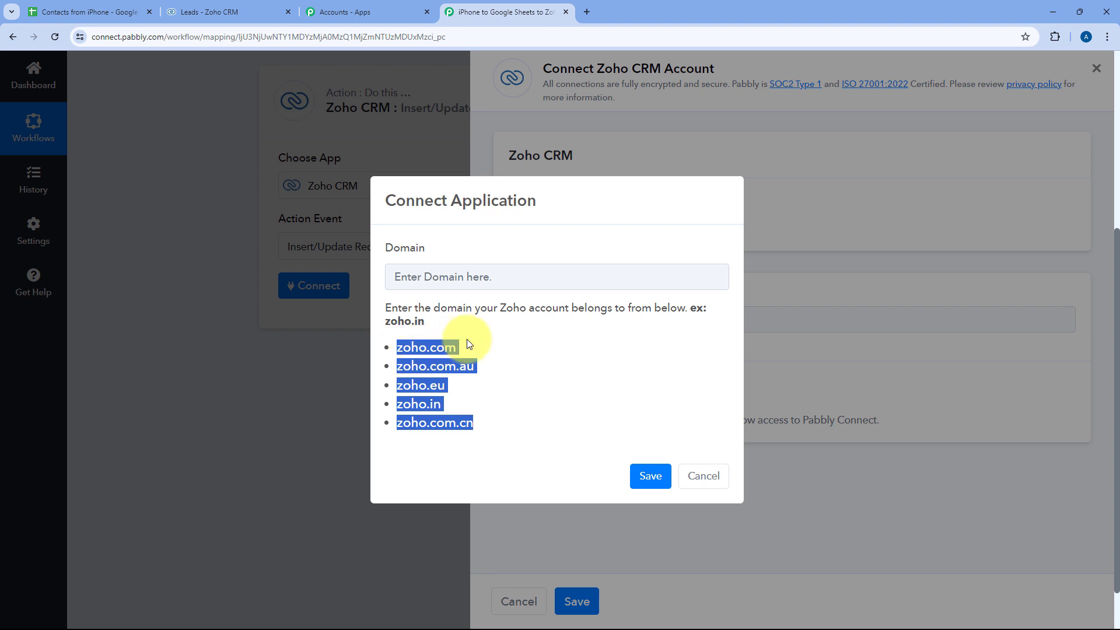
{"action": "left_click", "coordinate": [470, 344]}
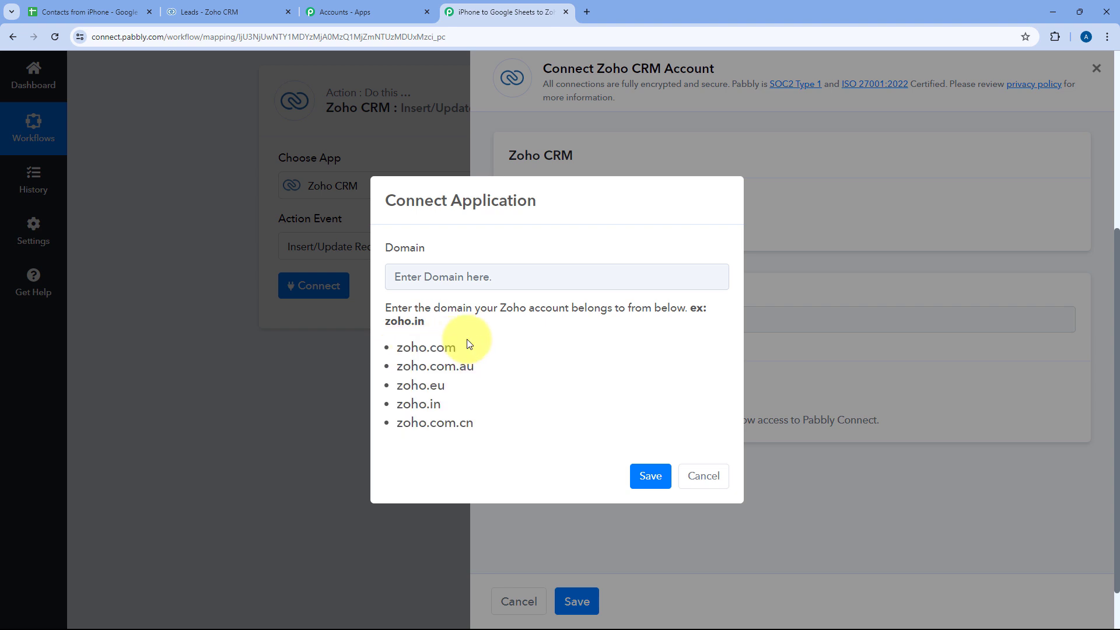
{"action": "left_click", "coordinate": [240, 9]}
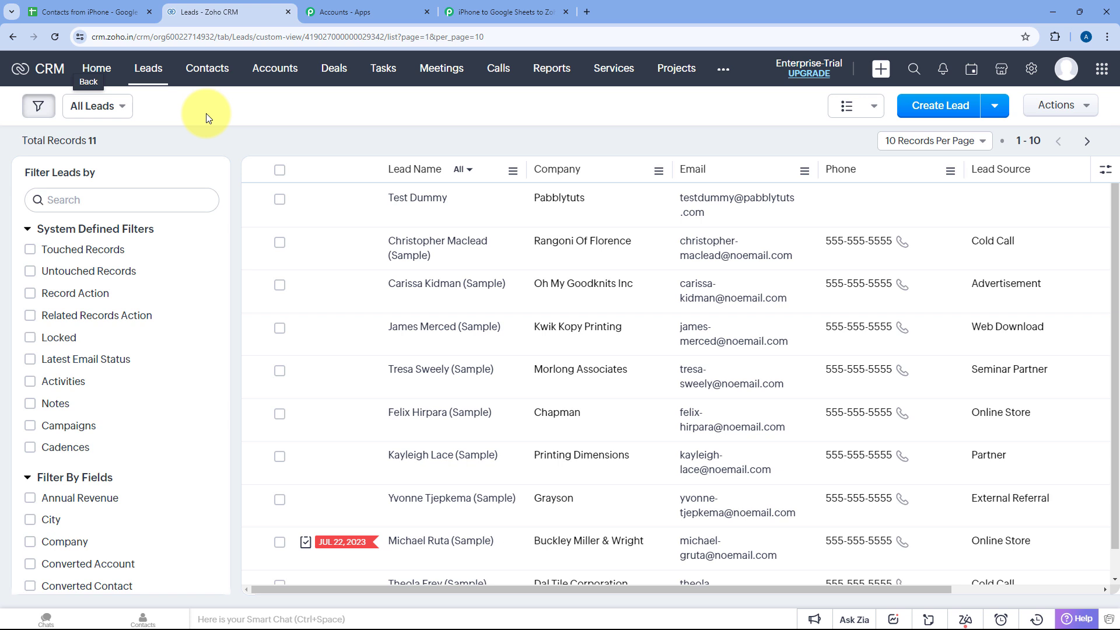
{"action": "left_click", "coordinate": [121, 36]}
{"action": "double_click", "coordinate": [135, 38]}
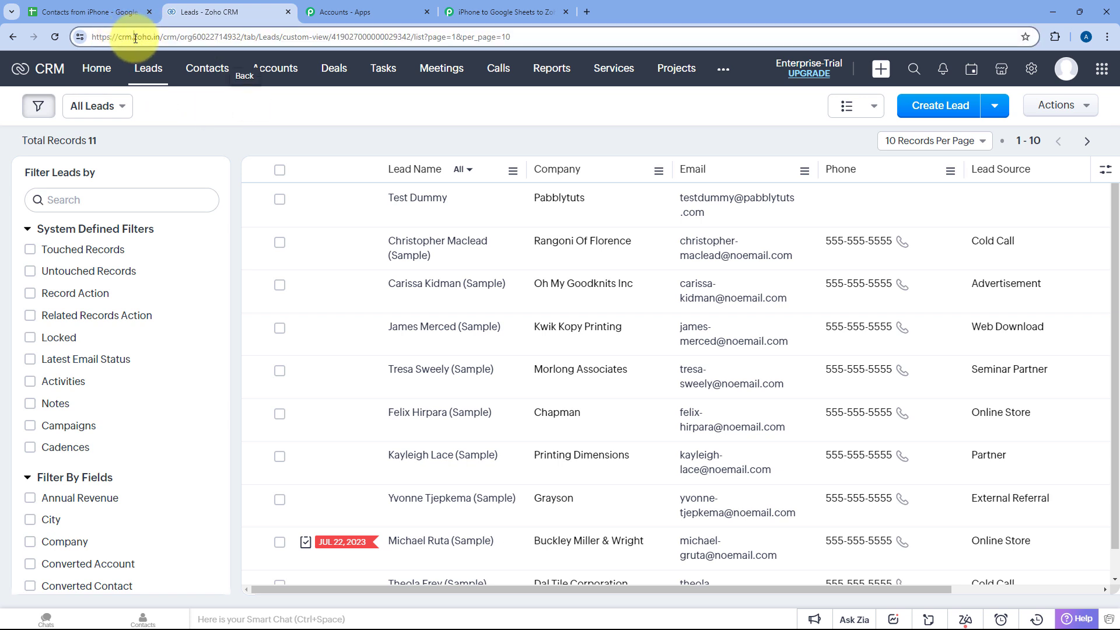
{"action": "left_click_drag", "start_coordinate": [135, 37], "coordinate": [159, 40]}
{"action": "key", "text": "ctrl+c"}
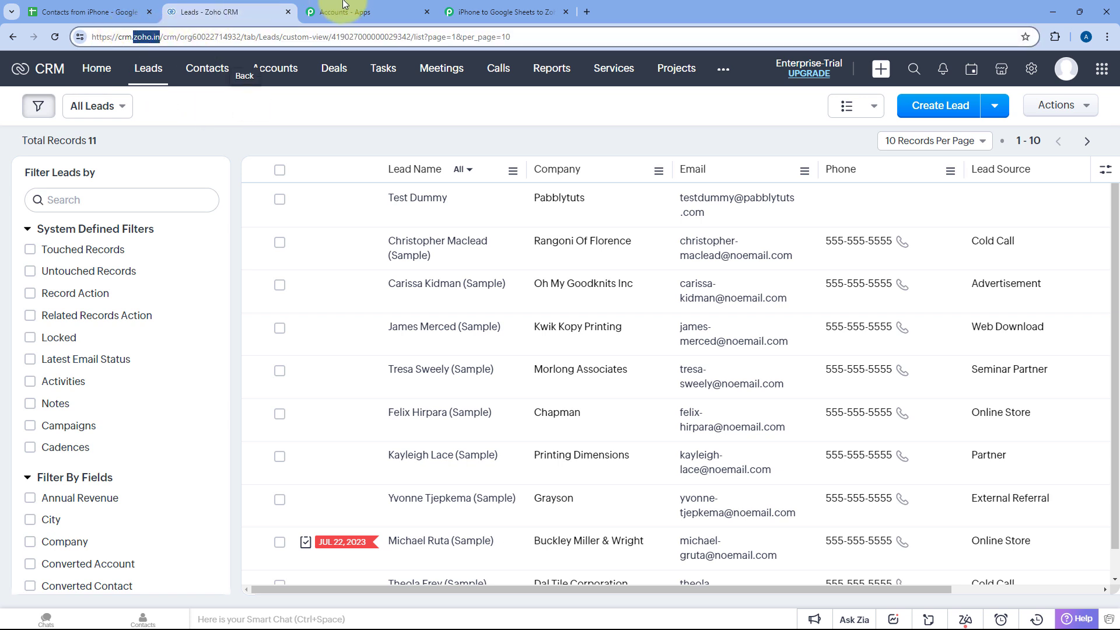
- Paste zoho.in into the Domain field, save, and accept Zoho's access consent
{"action": "left_click", "coordinate": [349, 11]}
{"action": "left_click", "coordinate": [504, 12]}
{"action": "left_click", "coordinate": [468, 274]}
{"action": "key", "text": "ctrl+v"}
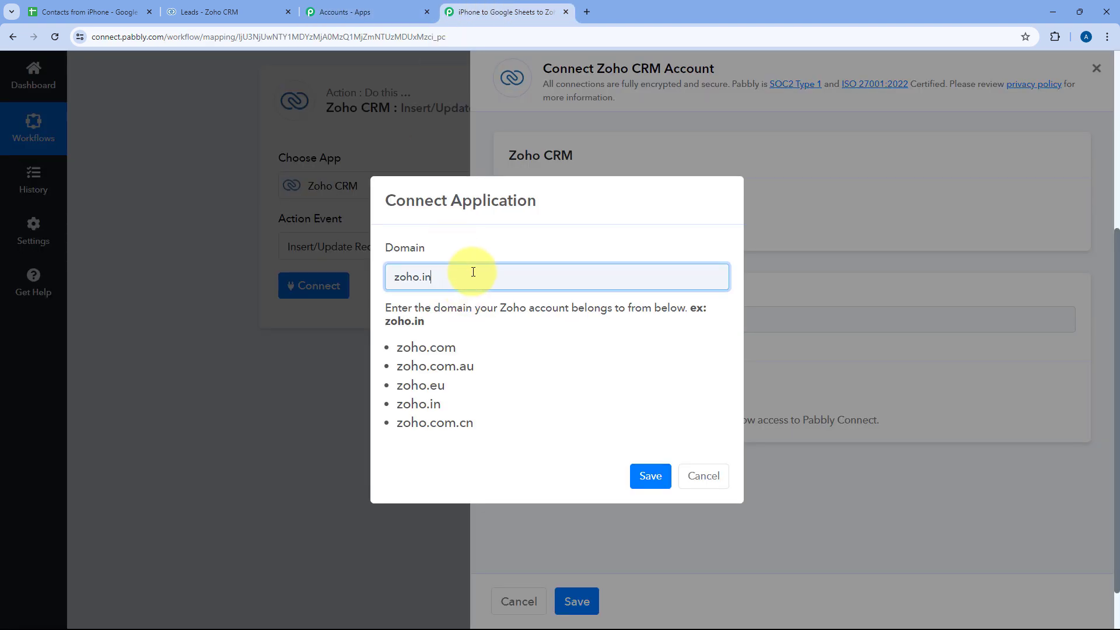
{"action": "left_click", "coordinate": [653, 474]}
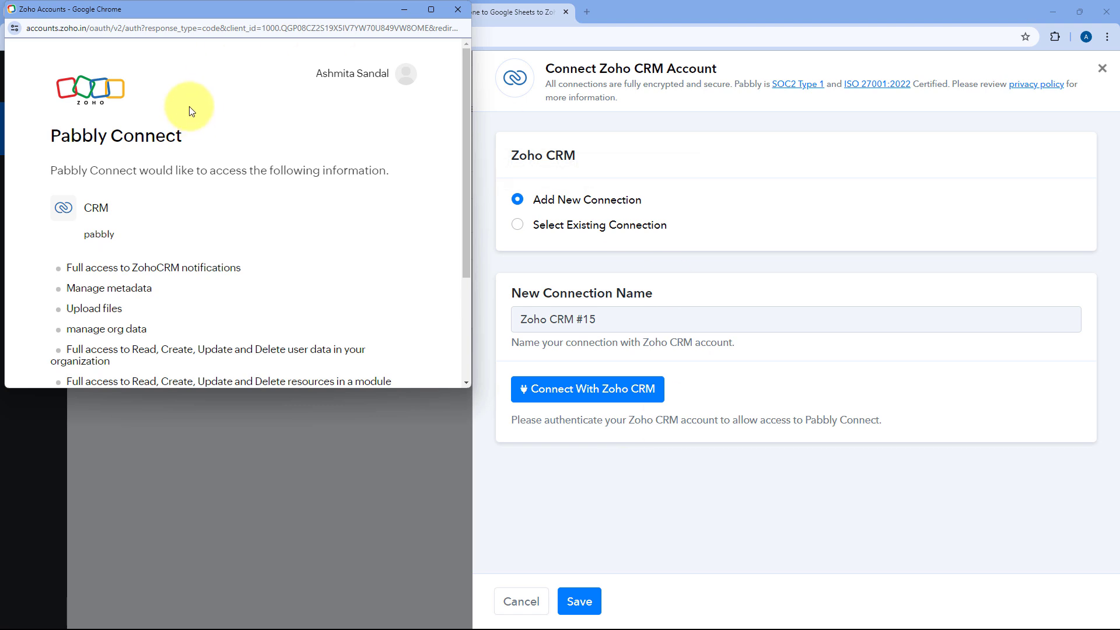
{"action": "left_click_drag", "start_coordinate": [205, 12], "coordinate": [210, 38]}
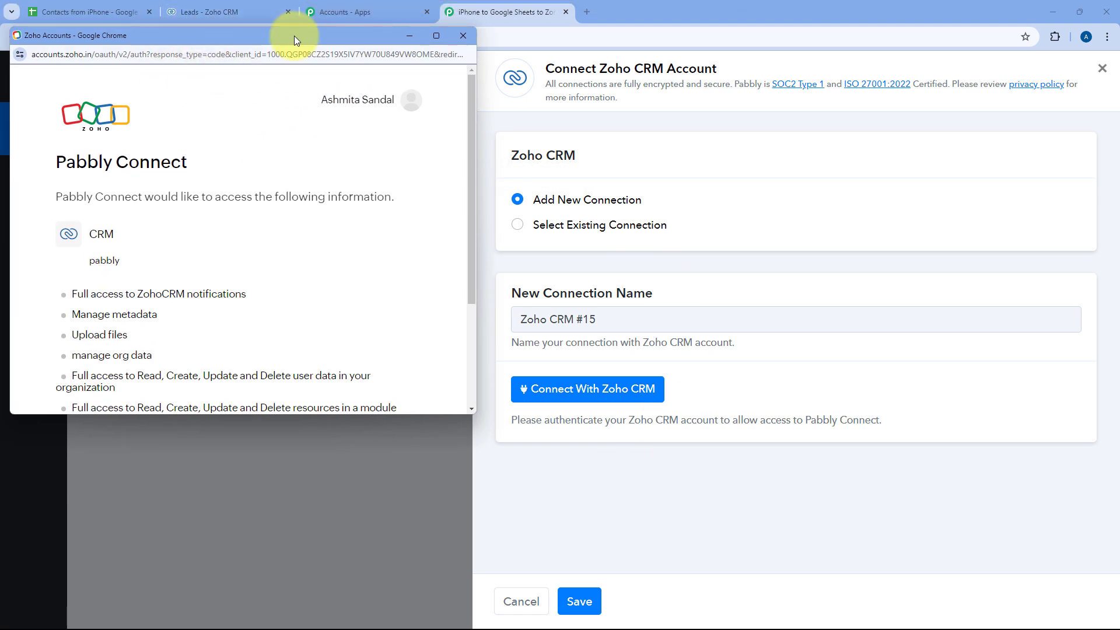
{"action": "scroll", "coordinate": [282, 169], "scroll_direction": "down", "scroll_amount": 3}
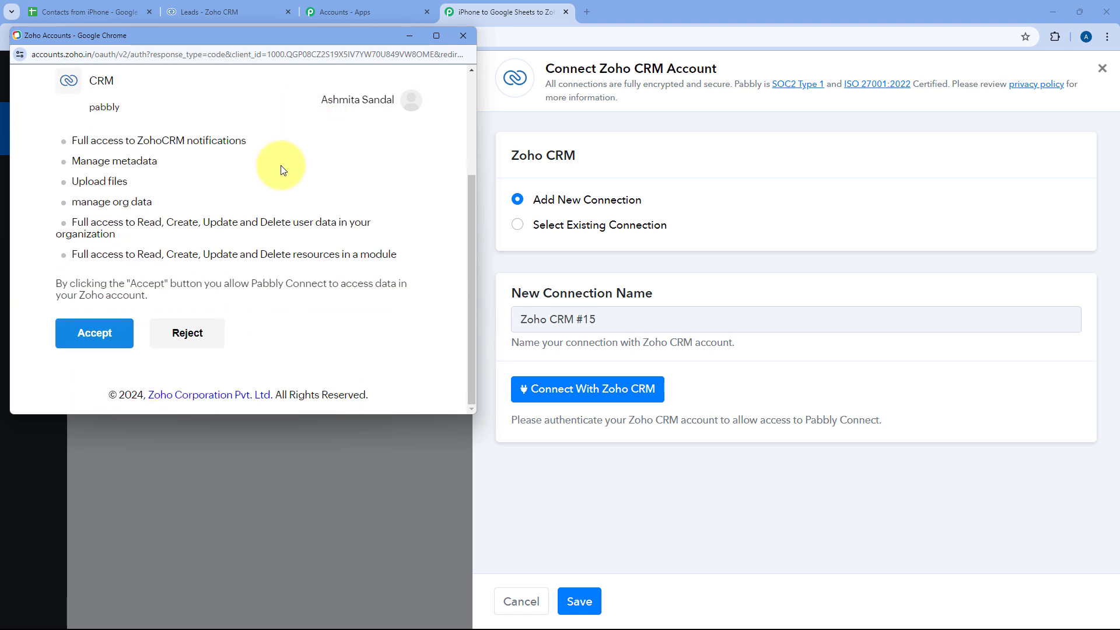
{"action": "left_click", "coordinate": [110, 338]}
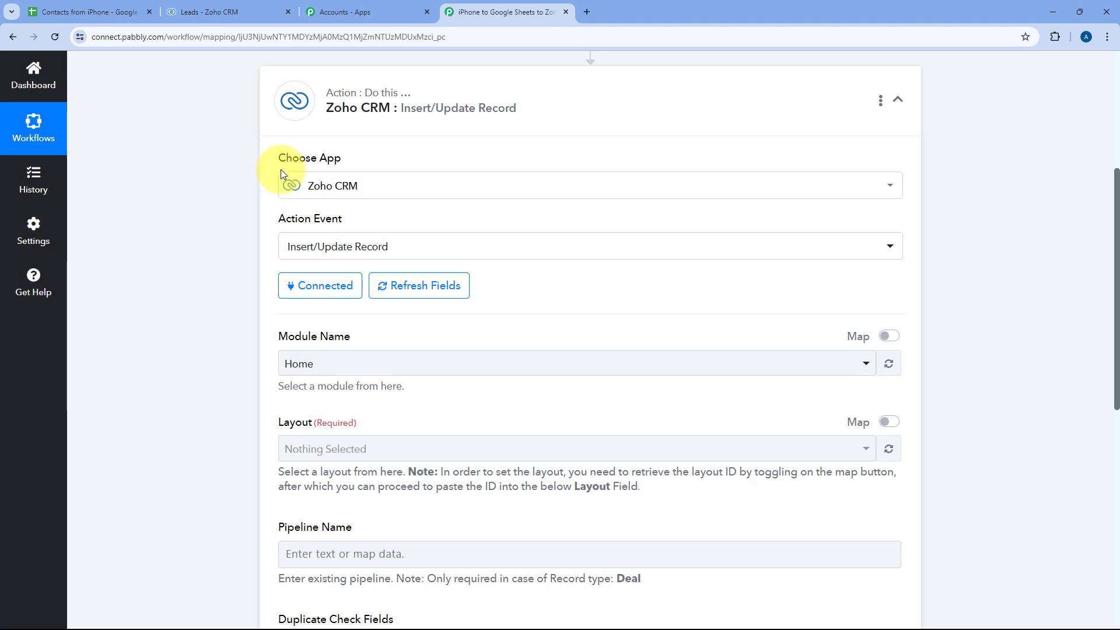
- Set the Zoho CRM module to Leads with the Standard layout
{"action": "scroll", "coordinate": [274, 303], "scroll_direction": "down", "scroll_amount": 2}
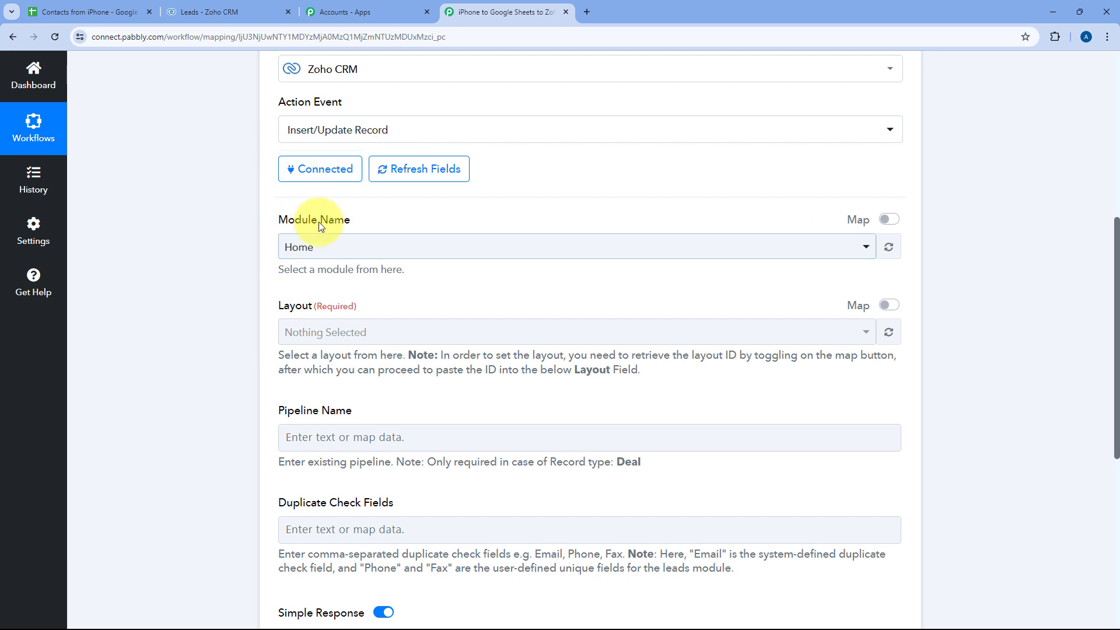
{"action": "left_click", "coordinate": [411, 244]}
{"action": "scroll", "coordinate": [254, 238], "scroll_direction": "down", "scroll_amount": 3}
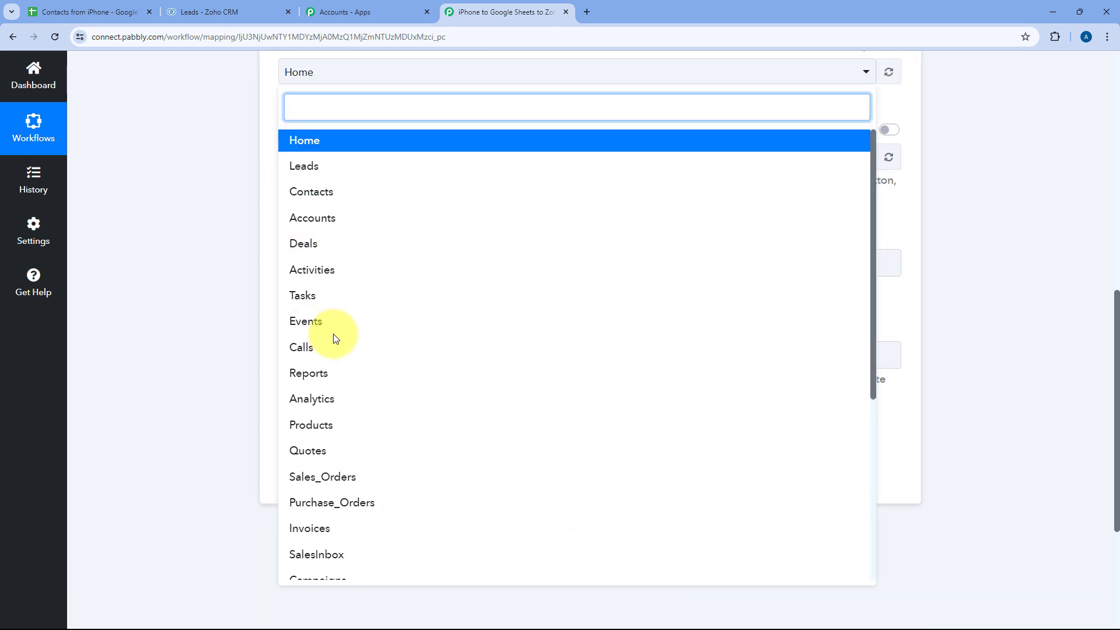
{"action": "left_click", "coordinate": [324, 169]}
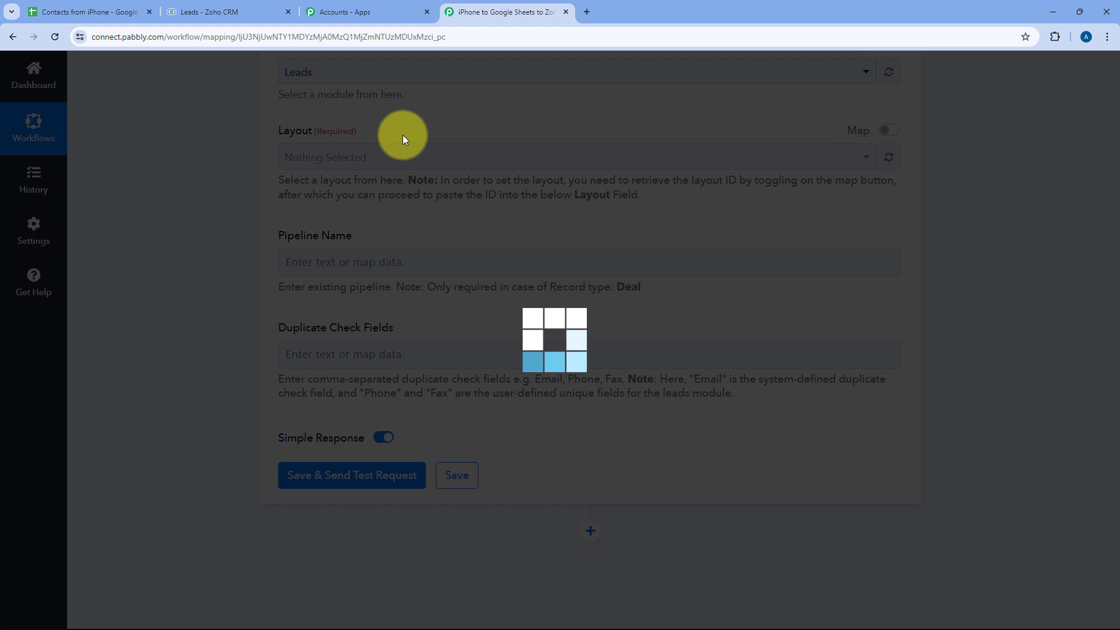
{"action": "scroll", "coordinate": [327, 129], "scroll_direction": "up", "scroll_amount": 1}
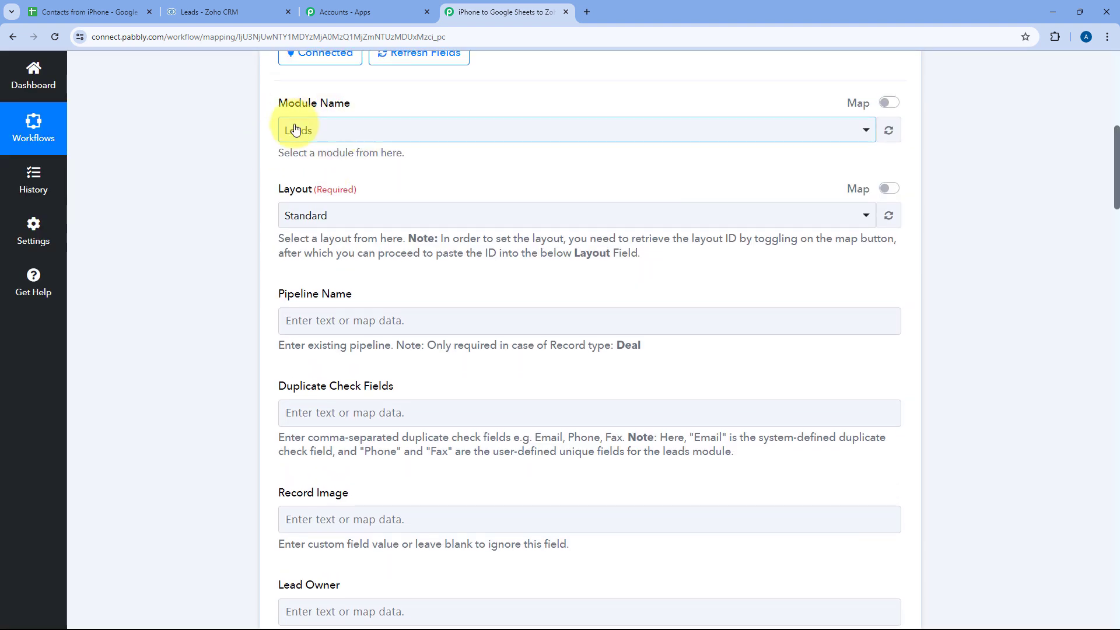
{"action": "left_click", "coordinate": [405, 215]}
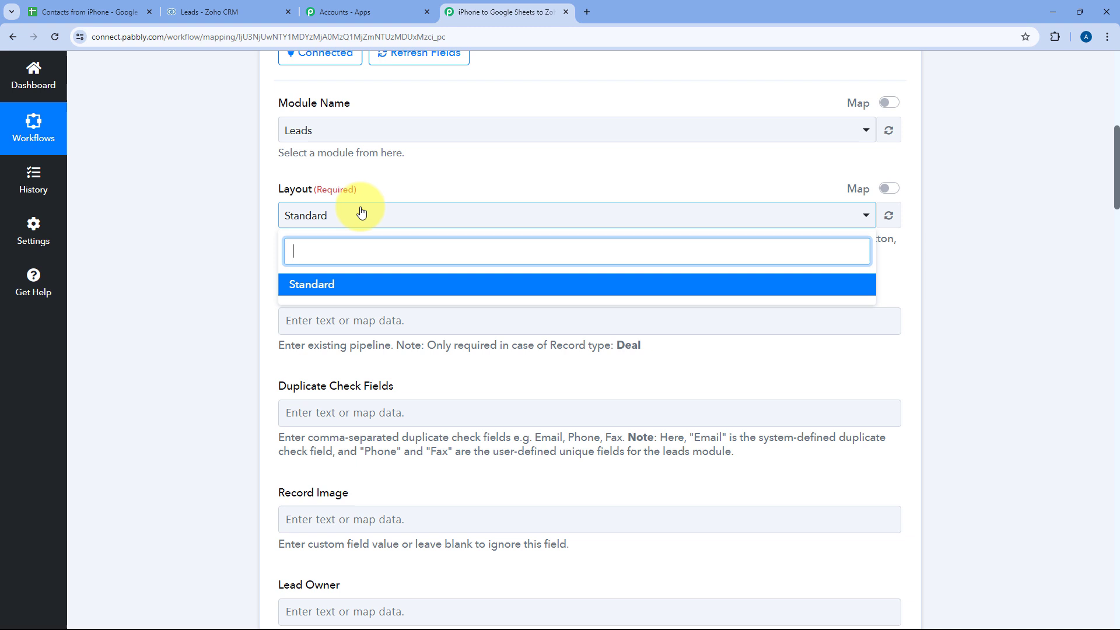
{"action": "left_click", "coordinate": [270, 215]}
- Enter 'Email' as the Duplicate Check Field
{"action": "scroll", "coordinate": [267, 214], "scroll_direction": "down", "scroll_amount": 1}
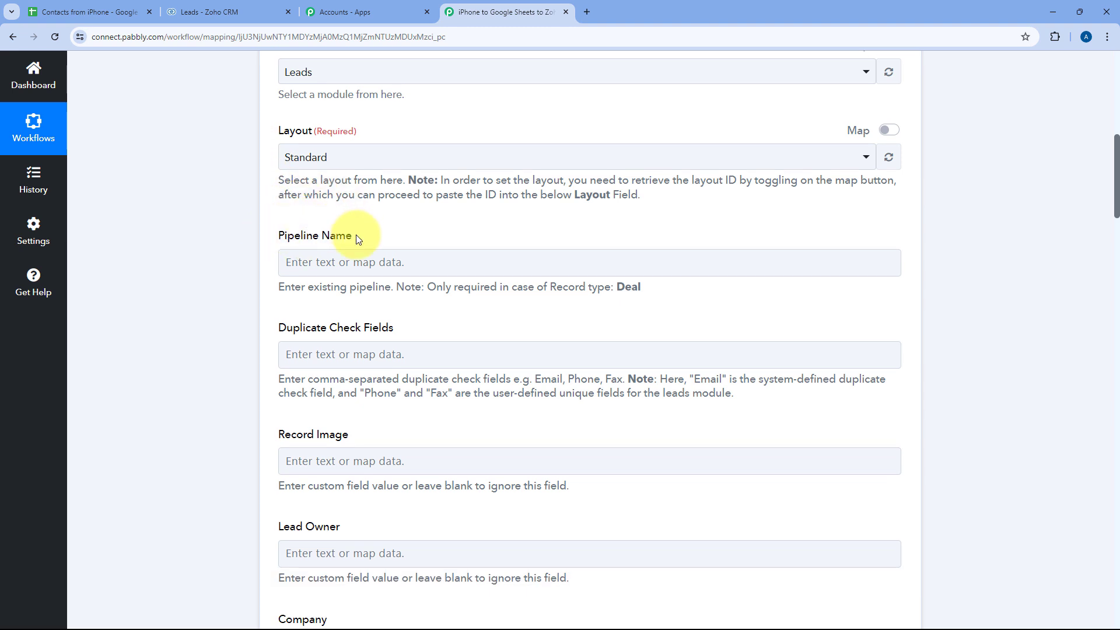
{"action": "scroll", "coordinate": [309, 245], "scroll_direction": "down", "scroll_amount": 1}
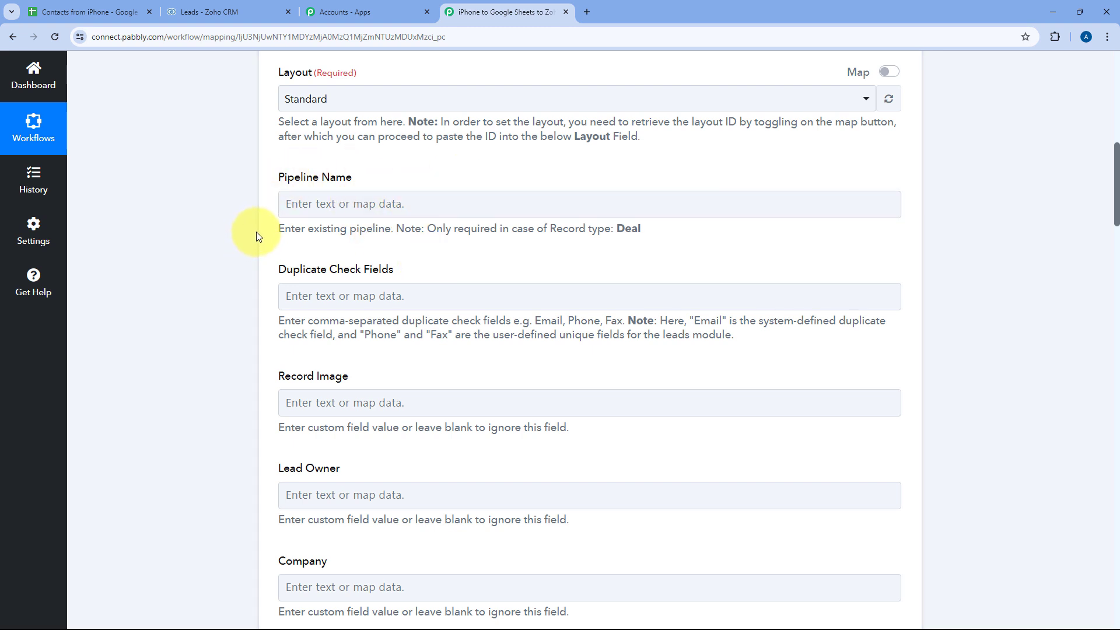
{"action": "scroll", "coordinate": [274, 226], "scroll_direction": "down", "scroll_amount": 2}
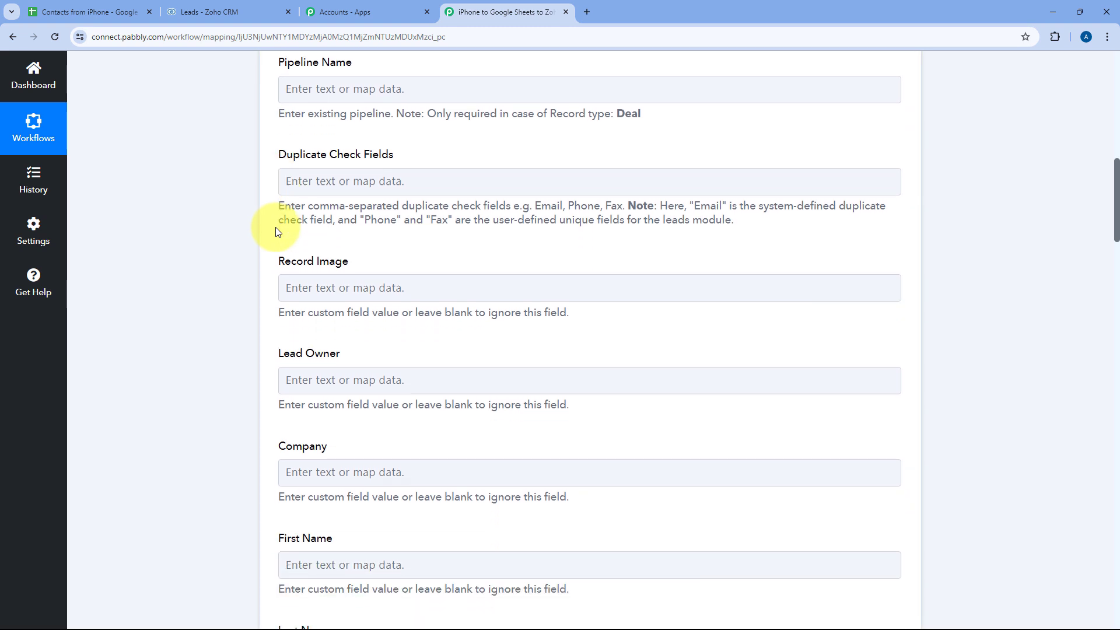
{"action": "left_click", "coordinate": [406, 180]}
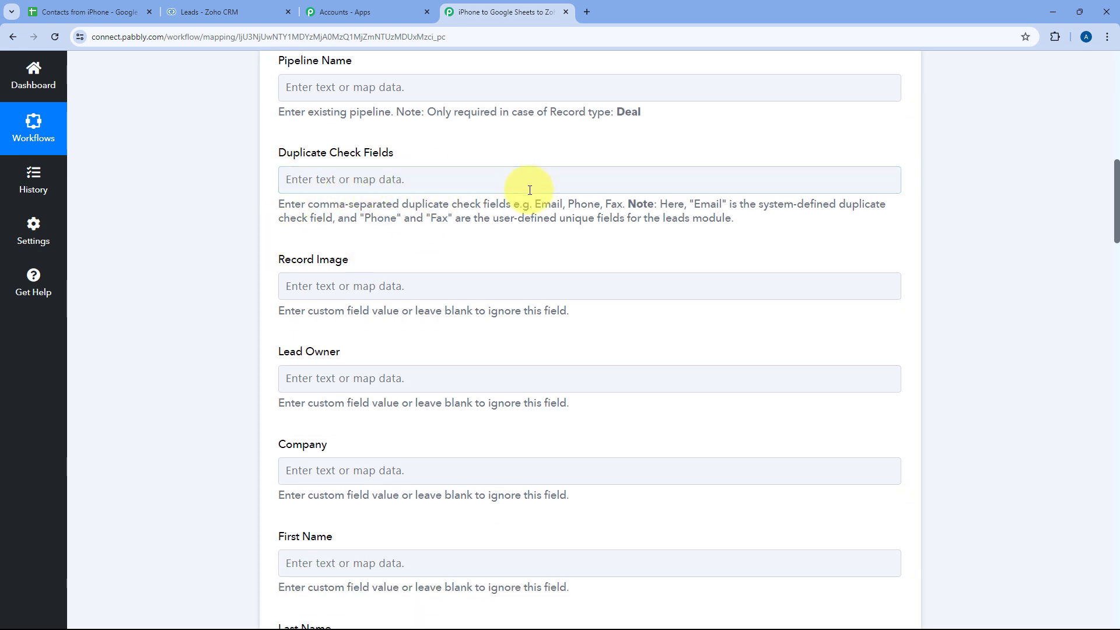
{"action": "double_click", "coordinate": [548, 203]}
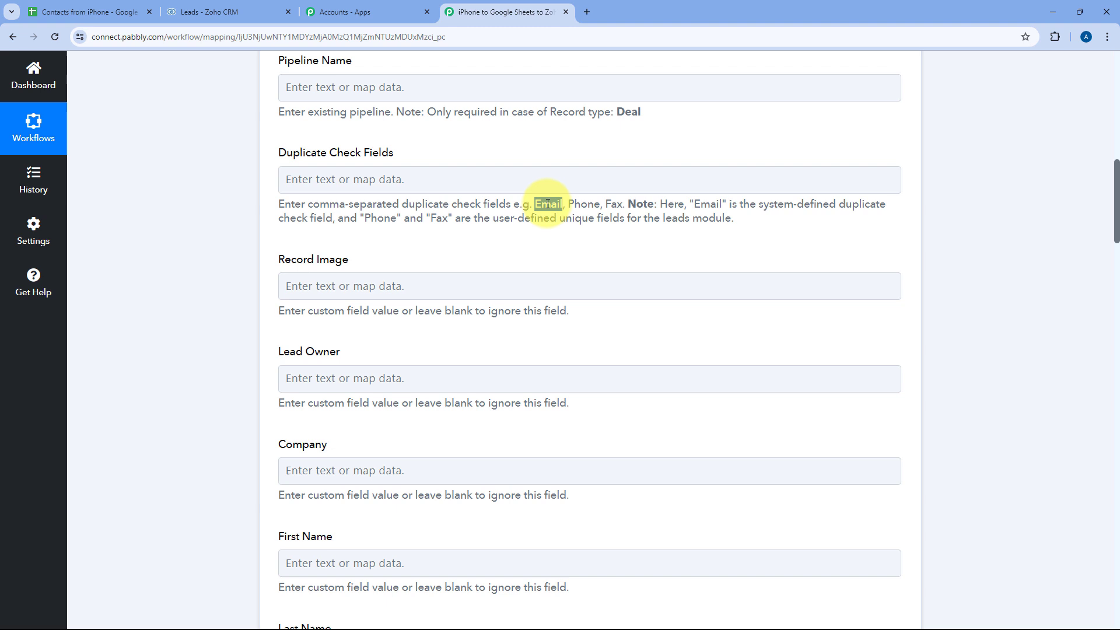
{"action": "left_click", "coordinate": [481, 185]}
{"action": "key", "text": "ctrl+v"}
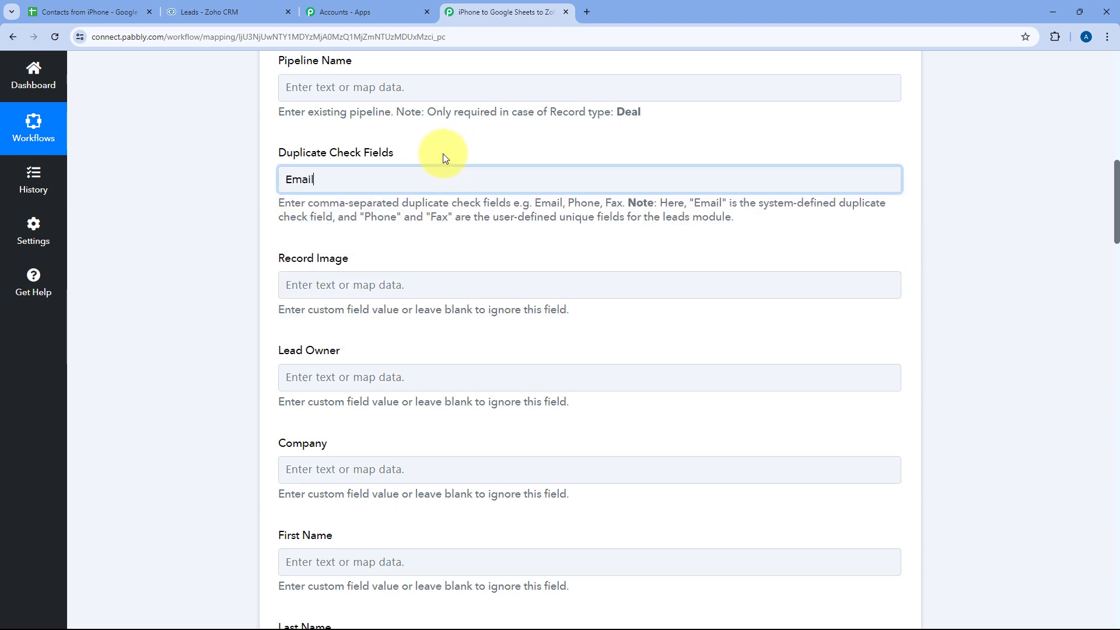
{"action": "left_click", "coordinate": [443, 153]}
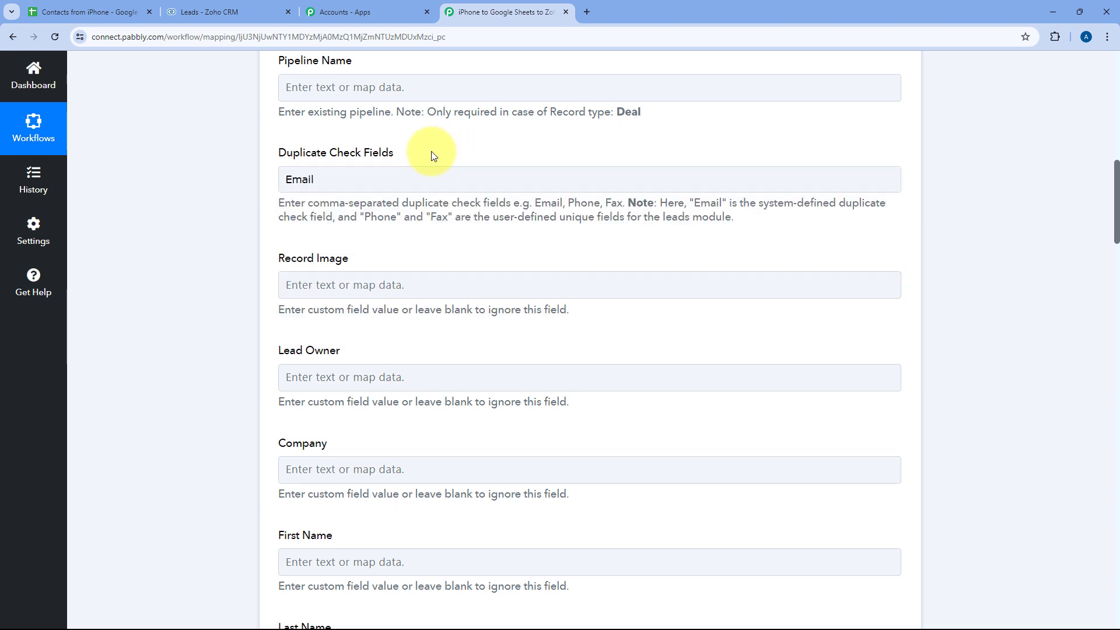
{"action": "scroll", "coordinate": [283, 161], "scroll_direction": "down", "scroll_amount": 2}
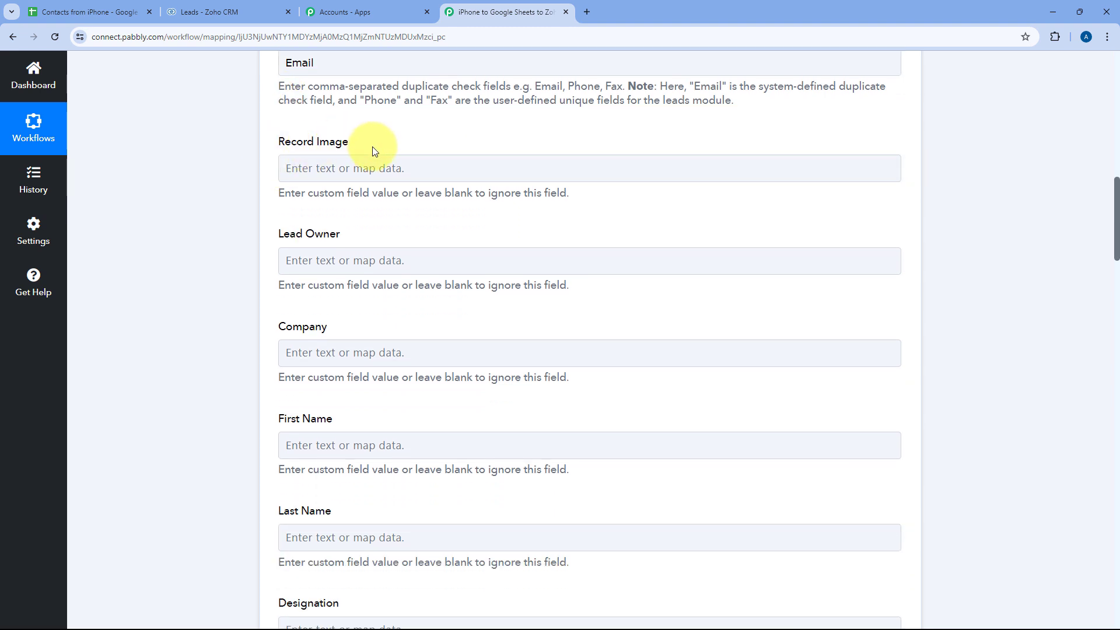
{"action": "scroll", "coordinate": [372, 146], "scroll_direction": "down", "scroll_amount": 1}
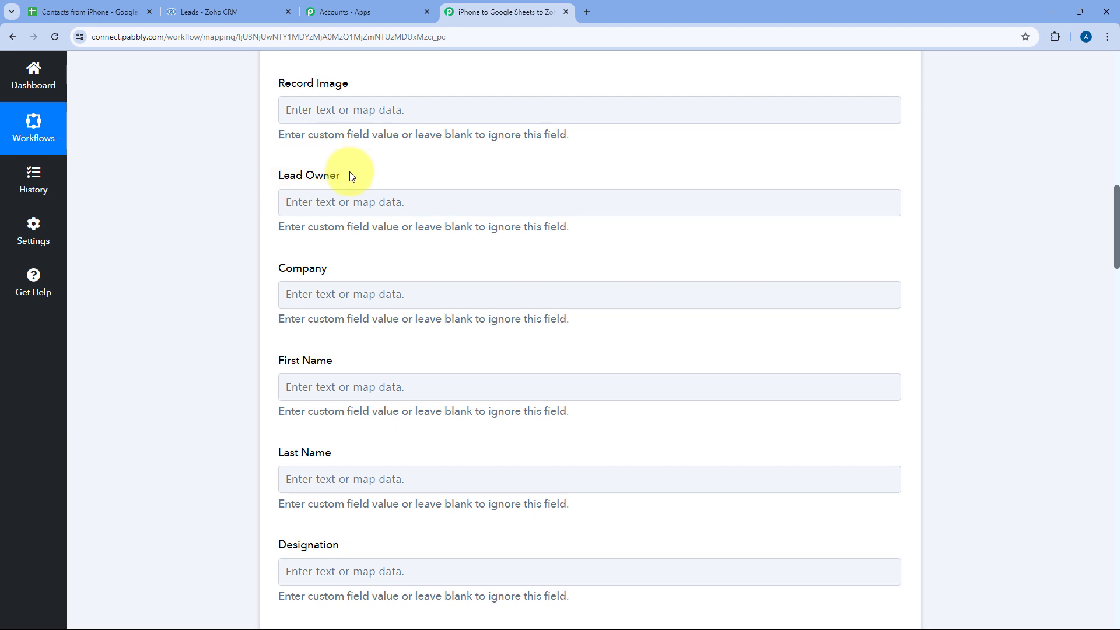
{"action": "scroll", "coordinate": [350, 172], "scroll_direction": "down", "scroll_amount": 2}
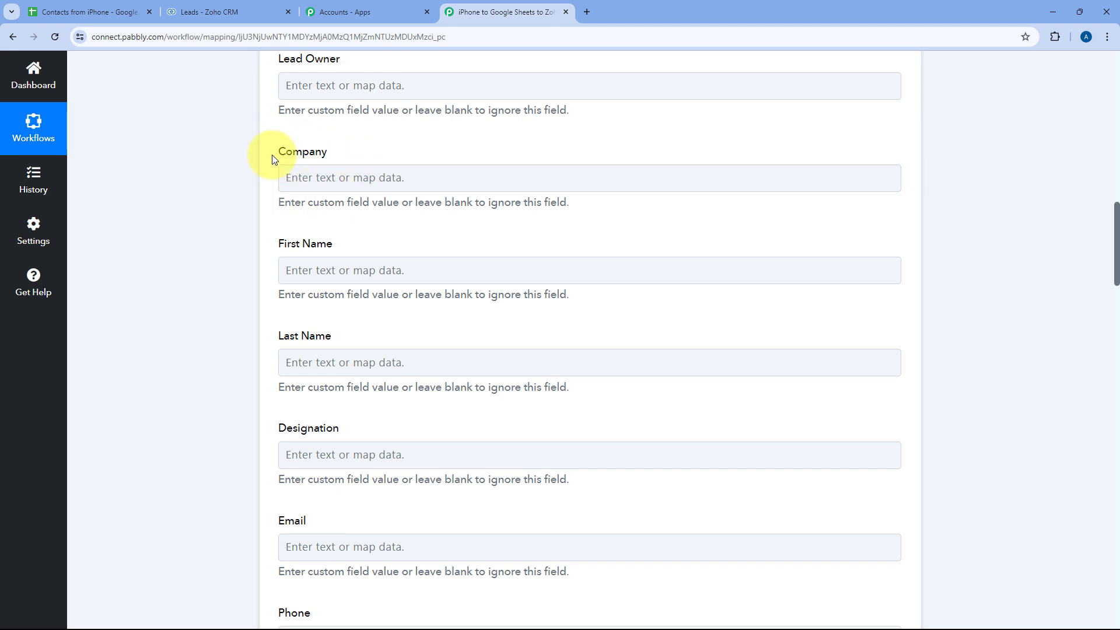
{"action": "scroll", "coordinate": [493, 162], "scroll_direction": "up", "scroll_amount": 14}
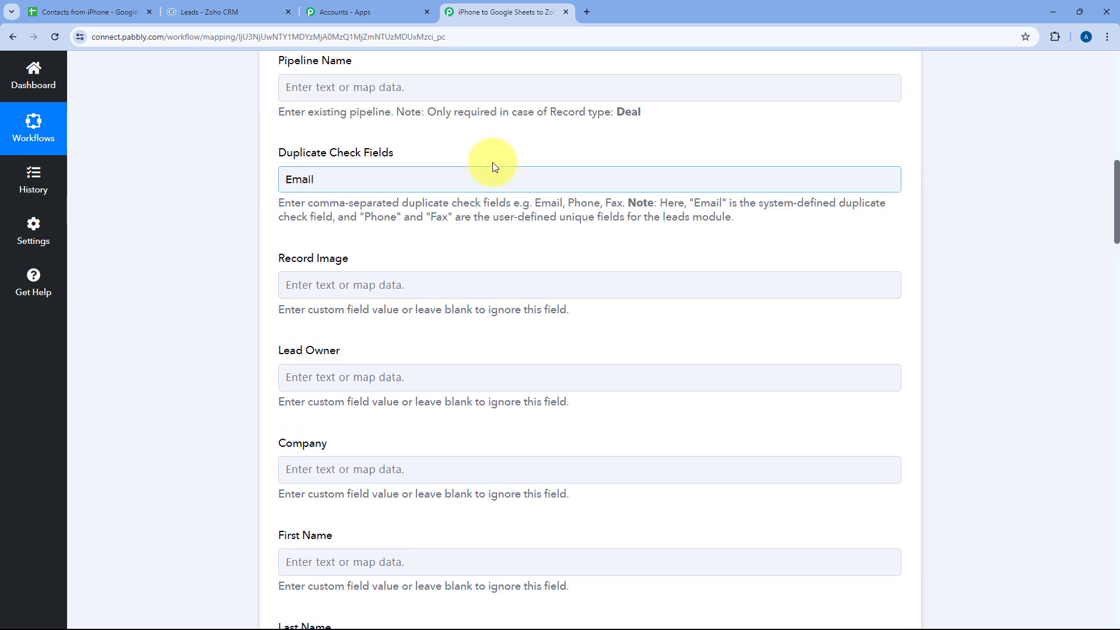
{"action": "left_click", "coordinate": [500, 108]}
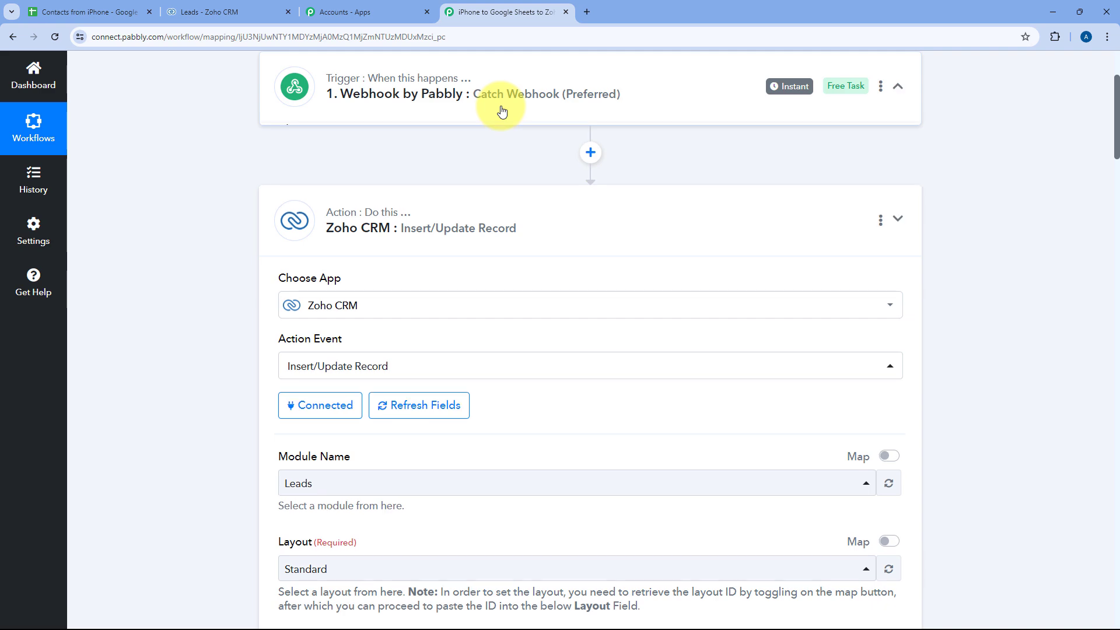
{"action": "scroll", "coordinate": [532, 142], "scroll_direction": "down", "scroll_amount": 3}
{"action": "scroll", "coordinate": [537, 155], "scroll_direction": "down", "scroll_amount": 7}
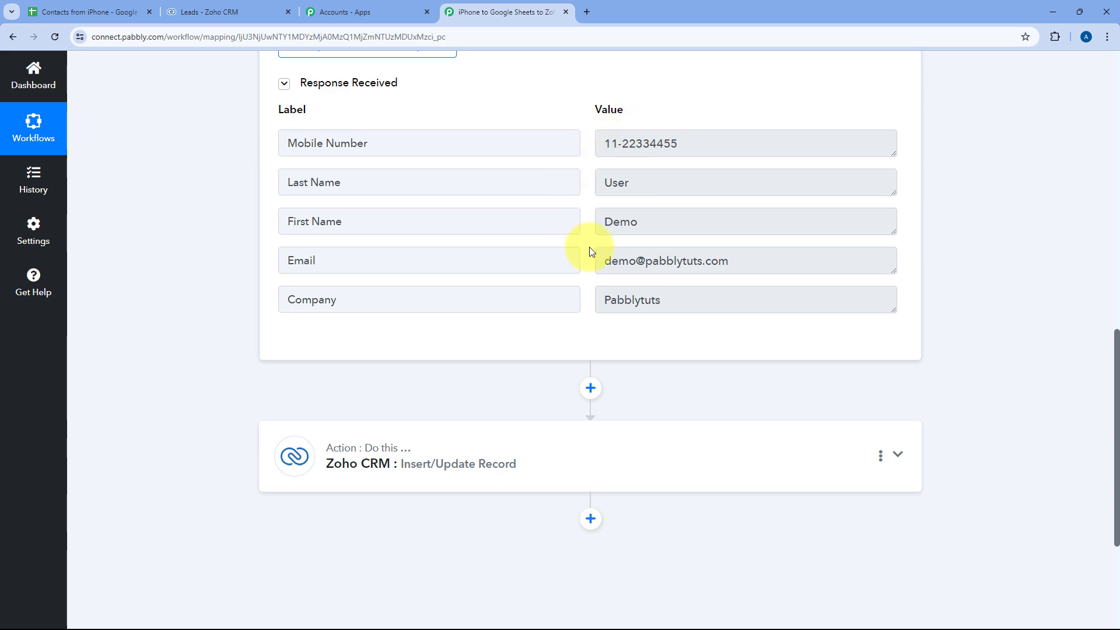
{"action": "left_click", "coordinate": [550, 440]}
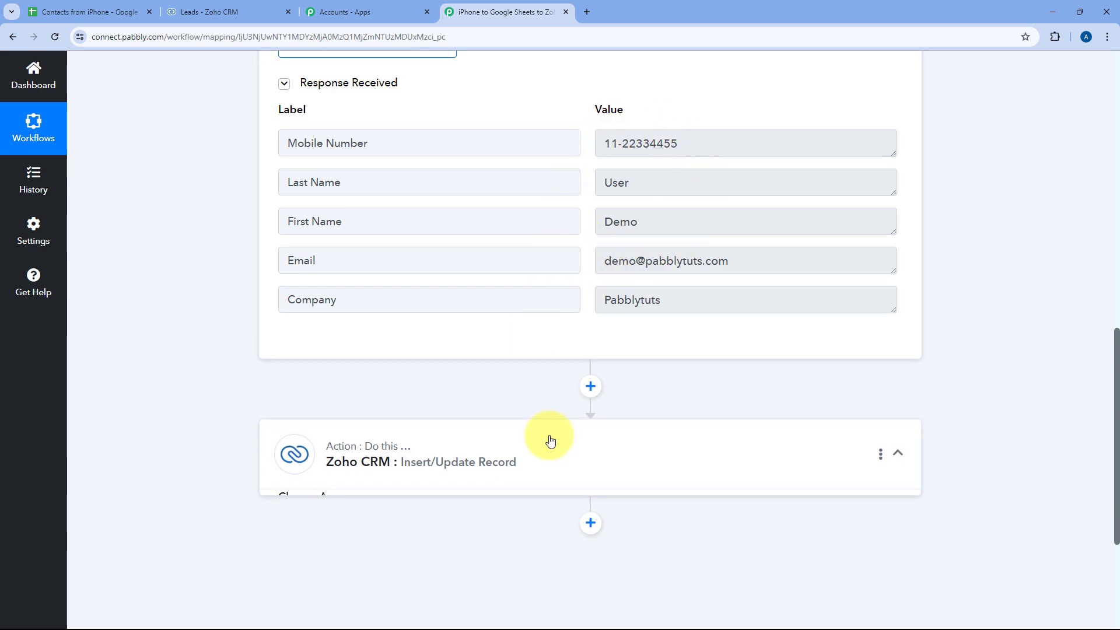
{"action": "scroll", "coordinate": [247, 276], "scroll_direction": "up", "scroll_amount": 10}
{"action": "scroll", "coordinate": [249, 278], "scroll_direction": "down", "scroll_amount": 8}
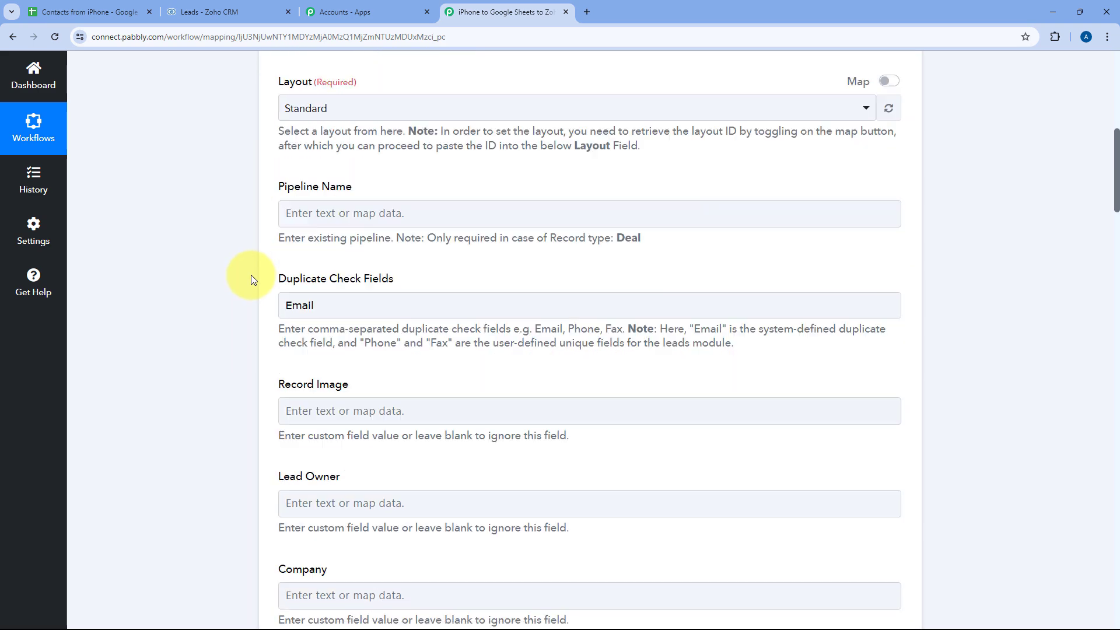
{"action": "scroll", "coordinate": [251, 274], "scroll_direction": "down", "scroll_amount": 7}
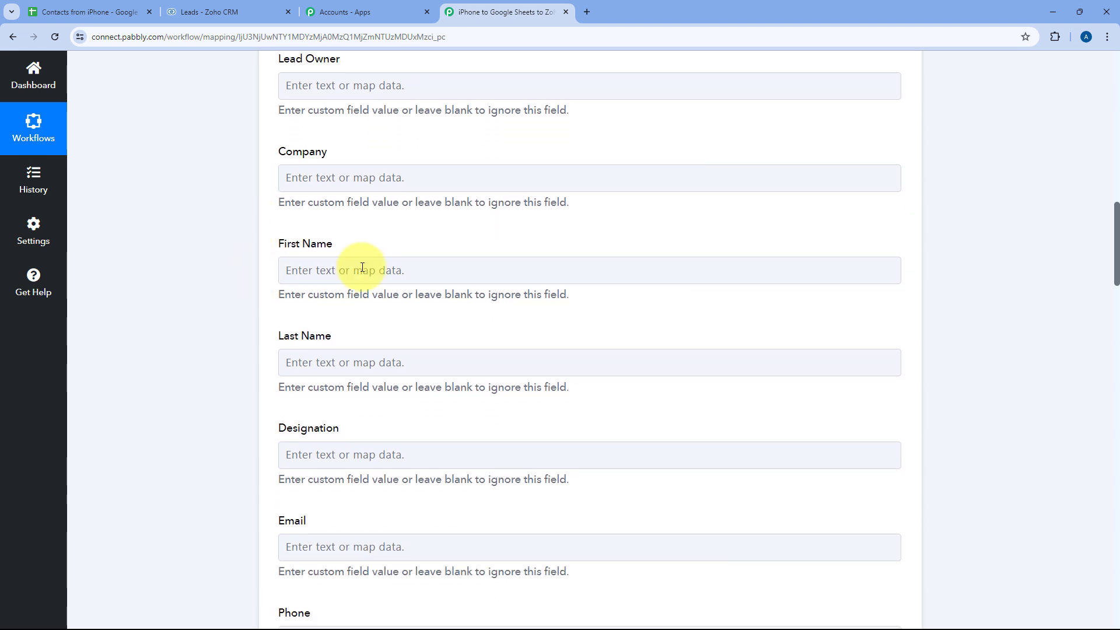
{"action": "left_click", "coordinate": [324, 177]}
- Map the webhook's Company and first name into the lead's Company and First Name fields
{"action": "left_click", "coordinate": [324, 176]}
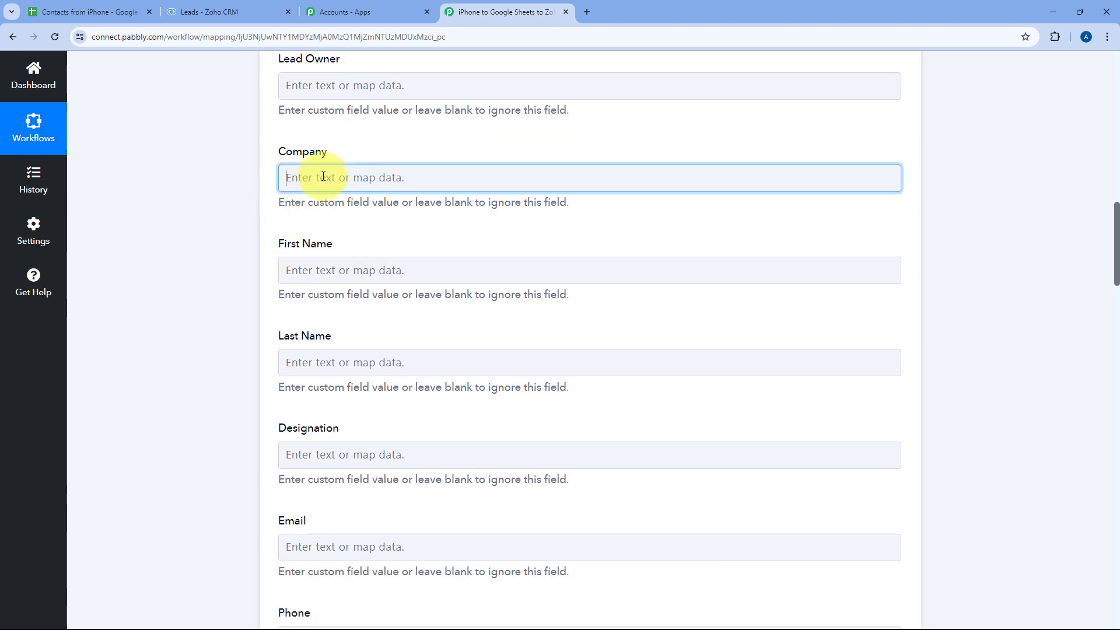
{"action": "left_click", "coordinate": [408, 286]}
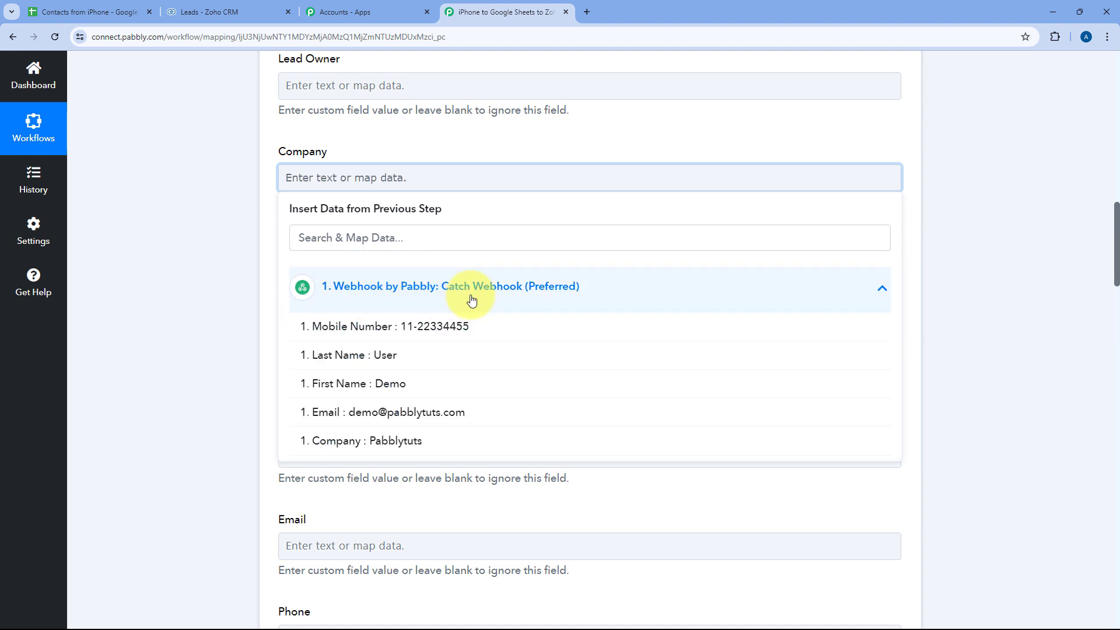
{"action": "left_click", "coordinate": [363, 442]}
{"action": "left_click", "coordinate": [369, 153]}
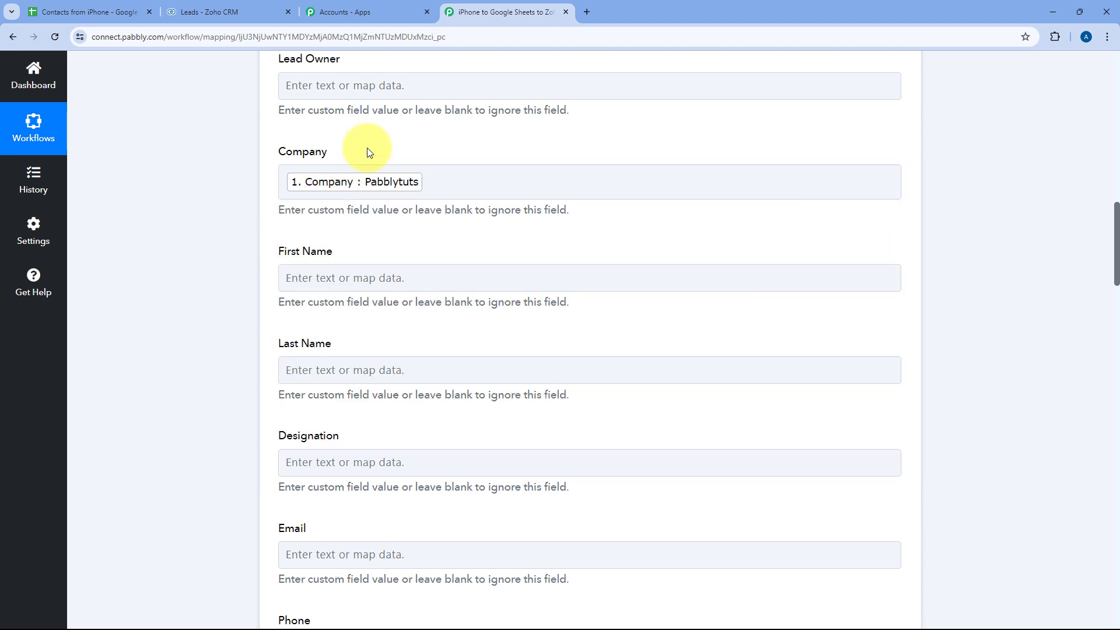
{"action": "scroll", "coordinate": [369, 152], "scroll_direction": "down", "scroll_amount": 2}
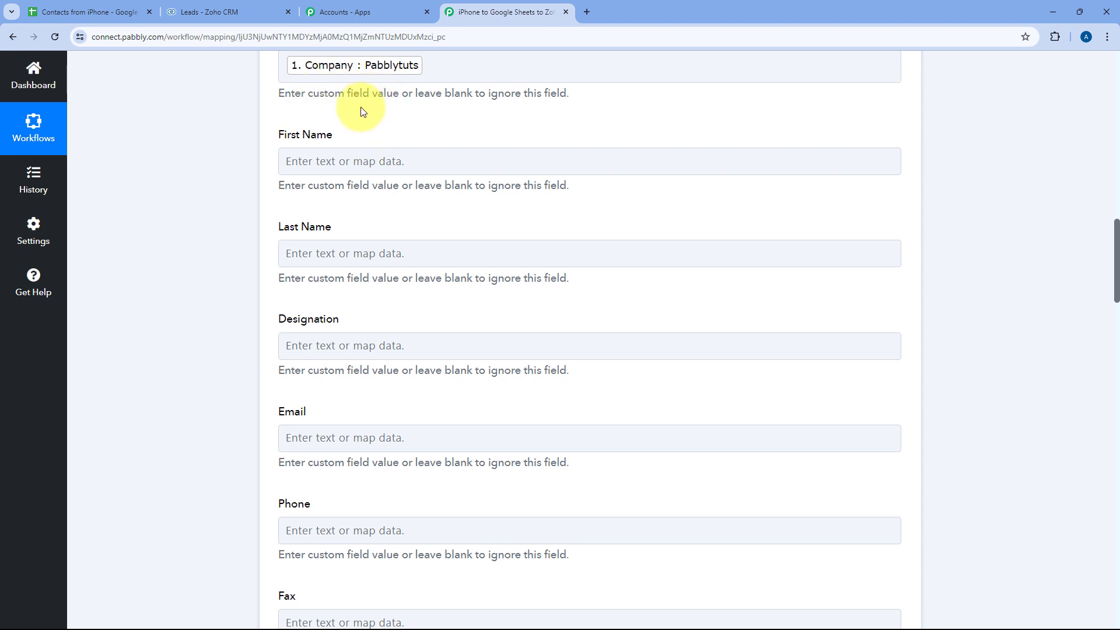
{"action": "left_click", "coordinate": [327, 158]}
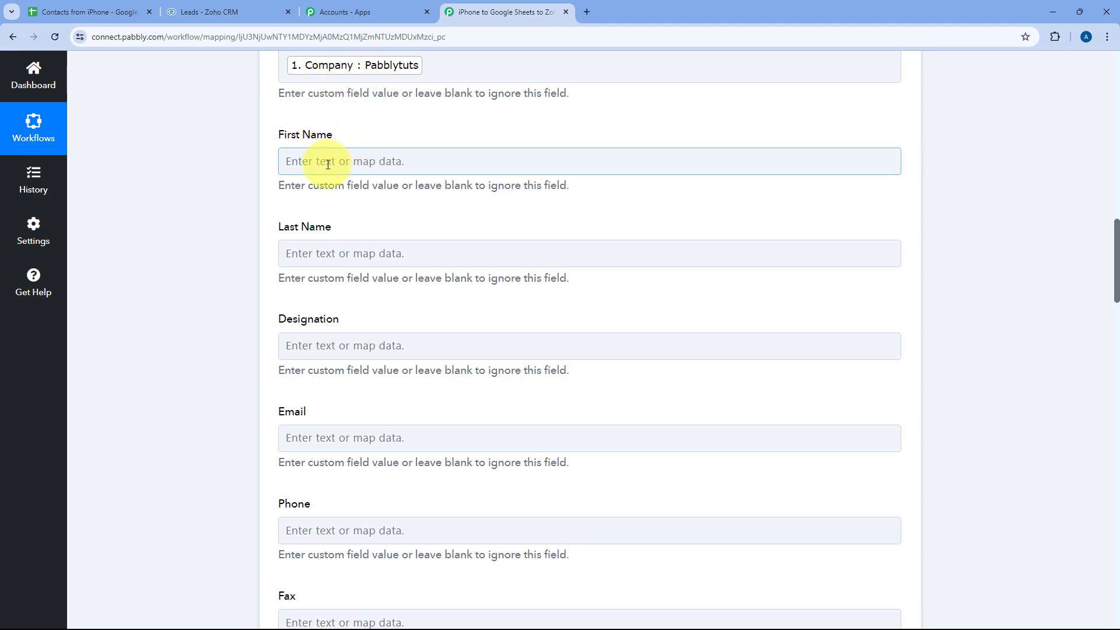
{"action": "left_click", "coordinate": [361, 270]}
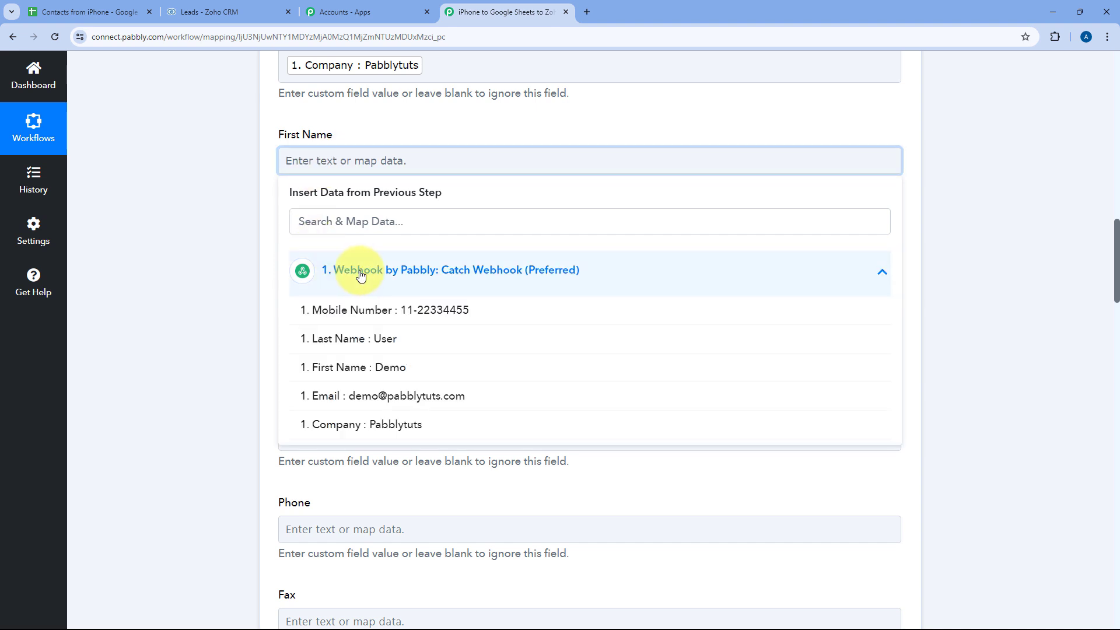
{"action": "left_click", "coordinate": [338, 367]}
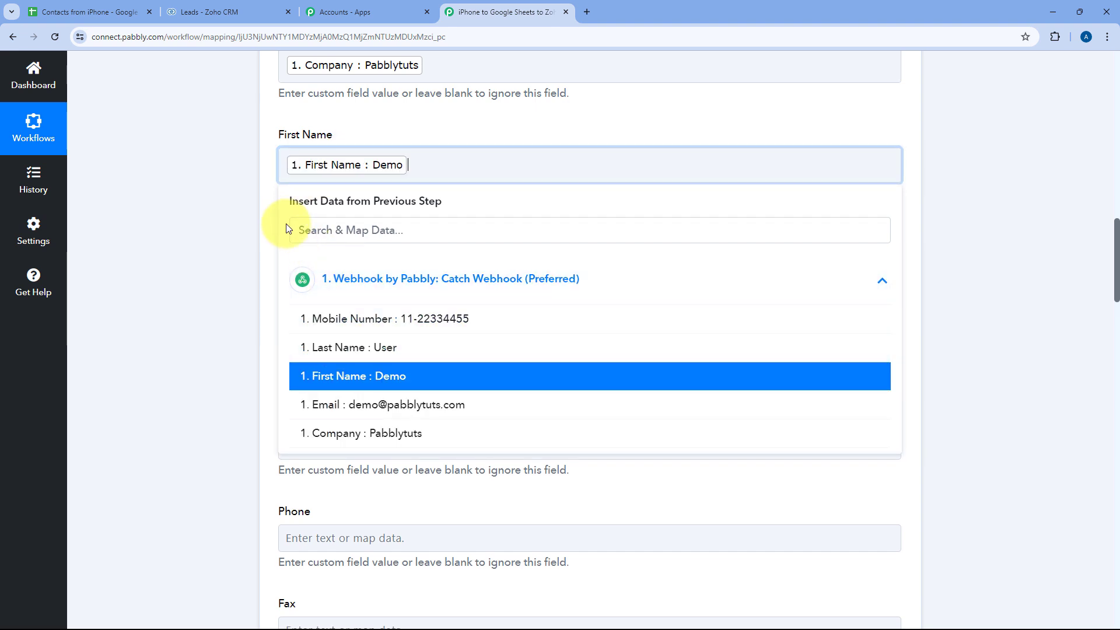
{"action": "left_click", "coordinate": [276, 213]}
{"action": "scroll", "coordinate": [275, 209], "scroll_direction": "down", "scroll_amount": 1}
- Map the webhook's last name and email into the lead's Last Name and Email fields
{"action": "left_click", "coordinate": [287, 201]}
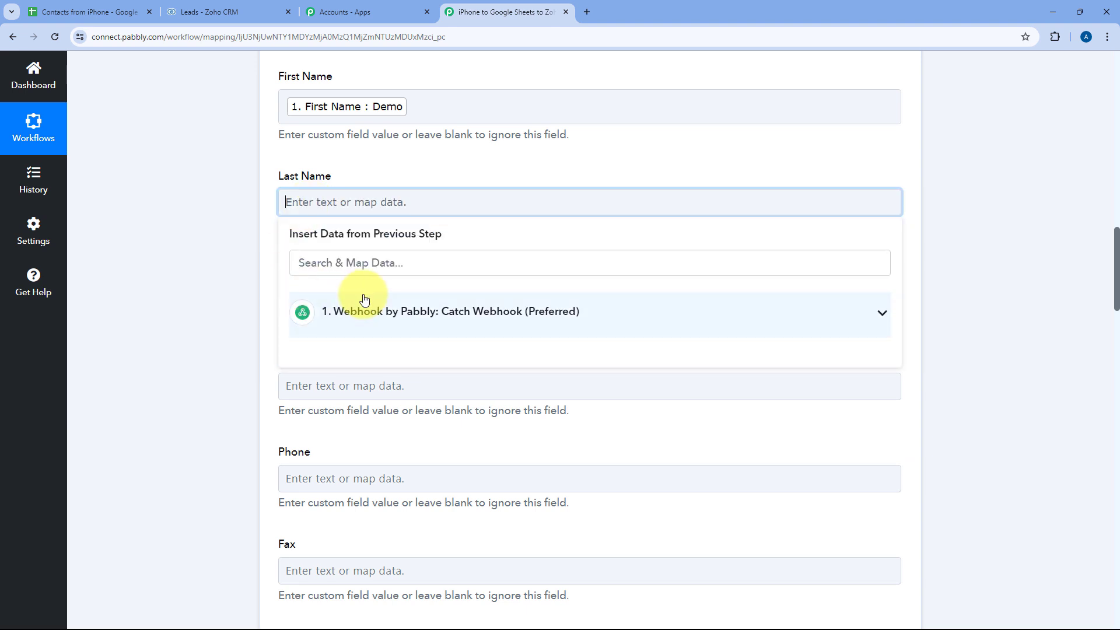
{"action": "left_click", "coordinate": [362, 310]}
{"action": "left_click", "coordinate": [352, 379]}
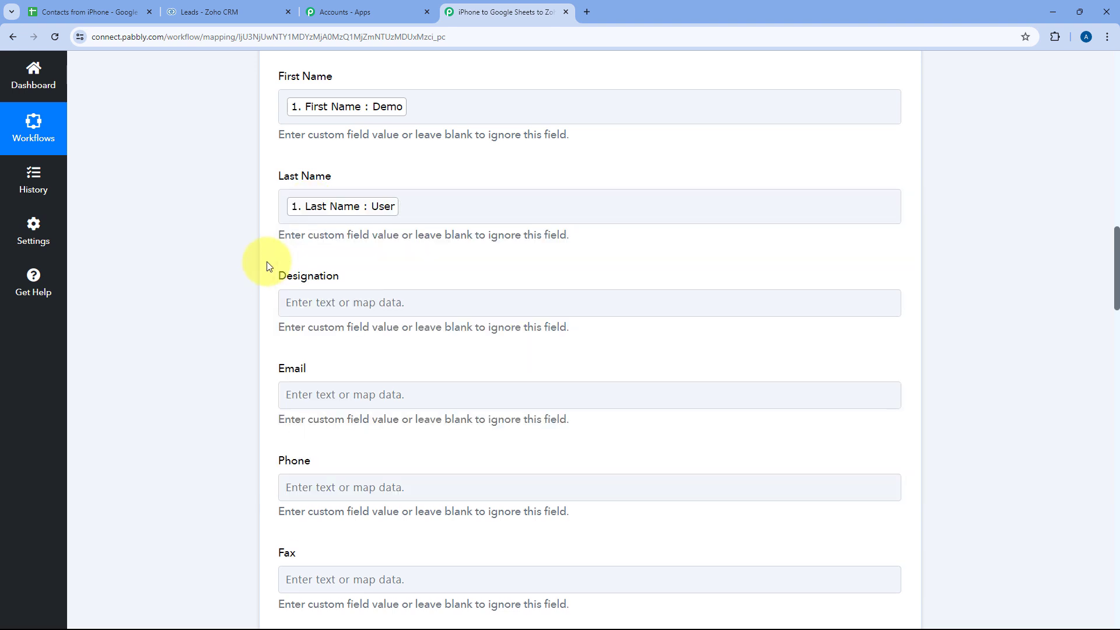
{"action": "scroll", "coordinate": [267, 261], "scroll_direction": "down", "scroll_amount": 1}
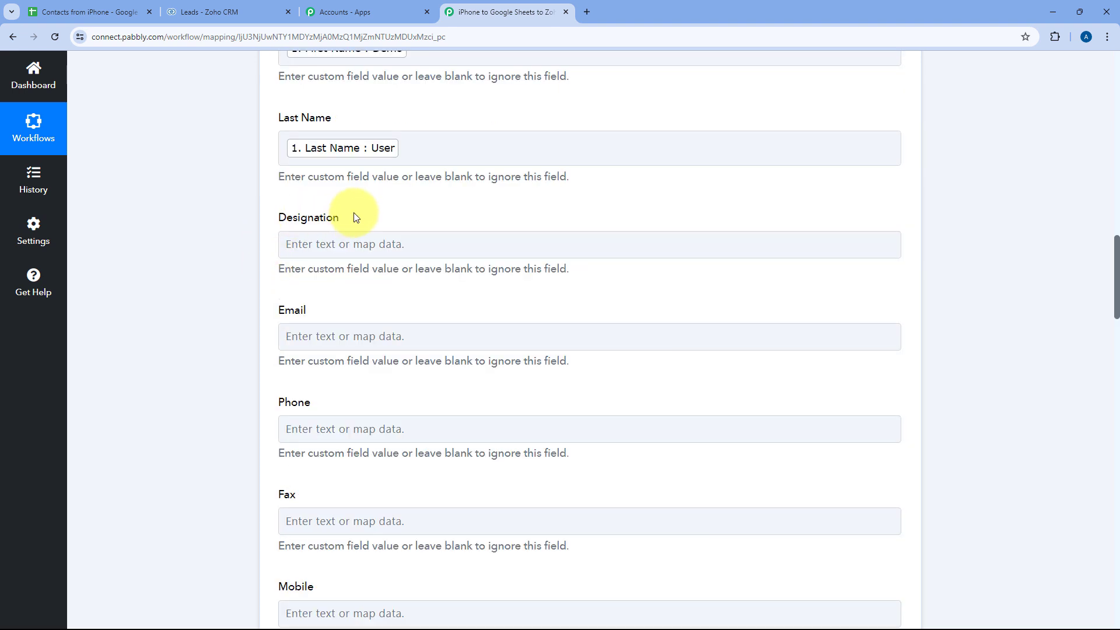
{"action": "scroll", "coordinate": [350, 214], "scroll_direction": "down", "scroll_amount": 2}
{"action": "left_click", "coordinate": [330, 216]}
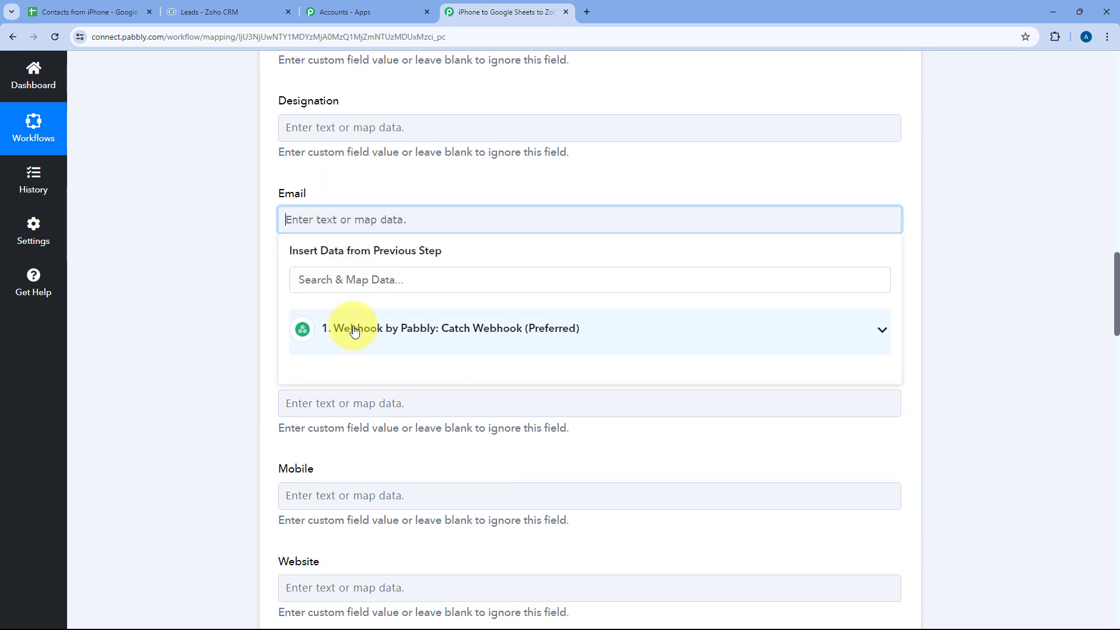
{"action": "left_click", "coordinate": [327, 327]}
{"action": "left_click", "coordinate": [350, 454]}
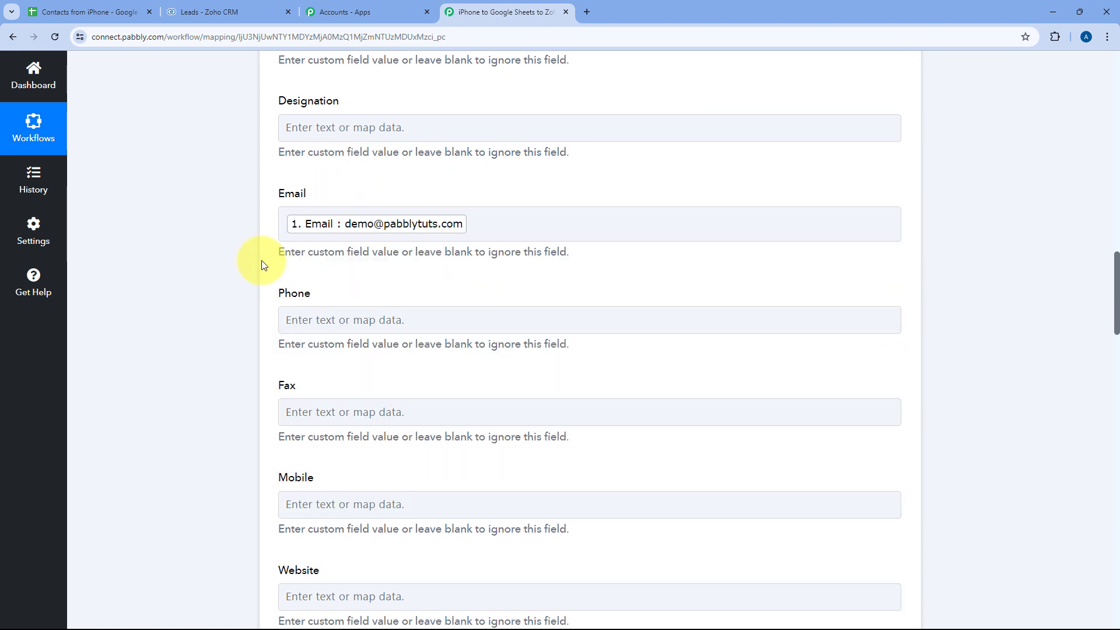
{"action": "scroll", "coordinate": [269, 260], "scroll_direction": "down", "scroll_amount": 1}
{"action": "scroll", "coordinate": [297, 257], "scroll_direction": "down", "scroll_amount": 1}
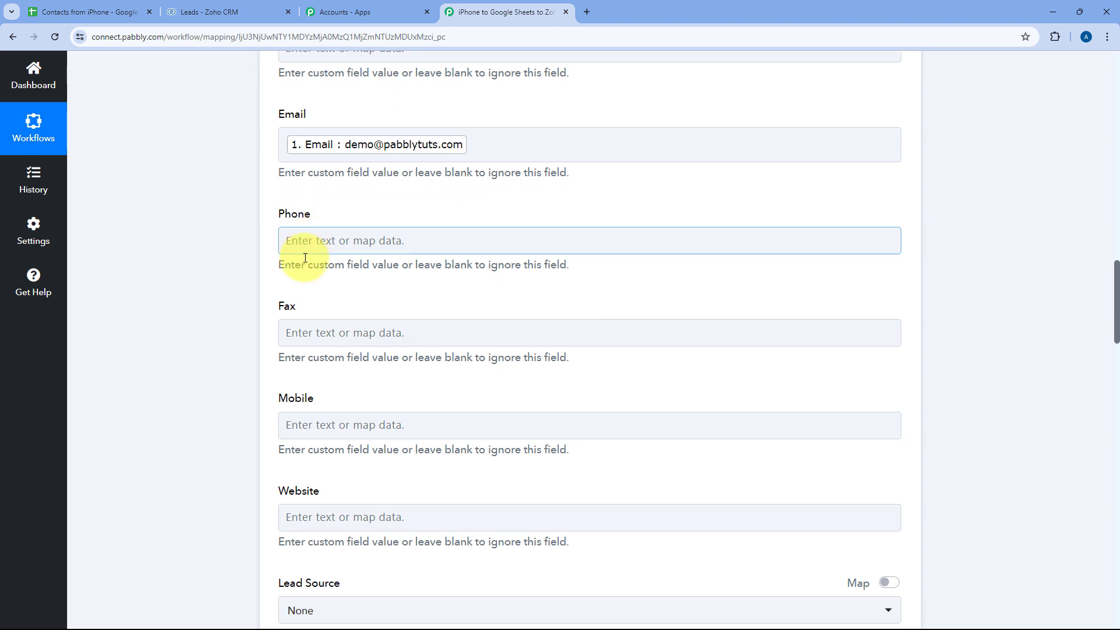
{"action": "scroll", "coordinate": [315, 257], "scroll_direction": "down", "scroll_amount": 3}
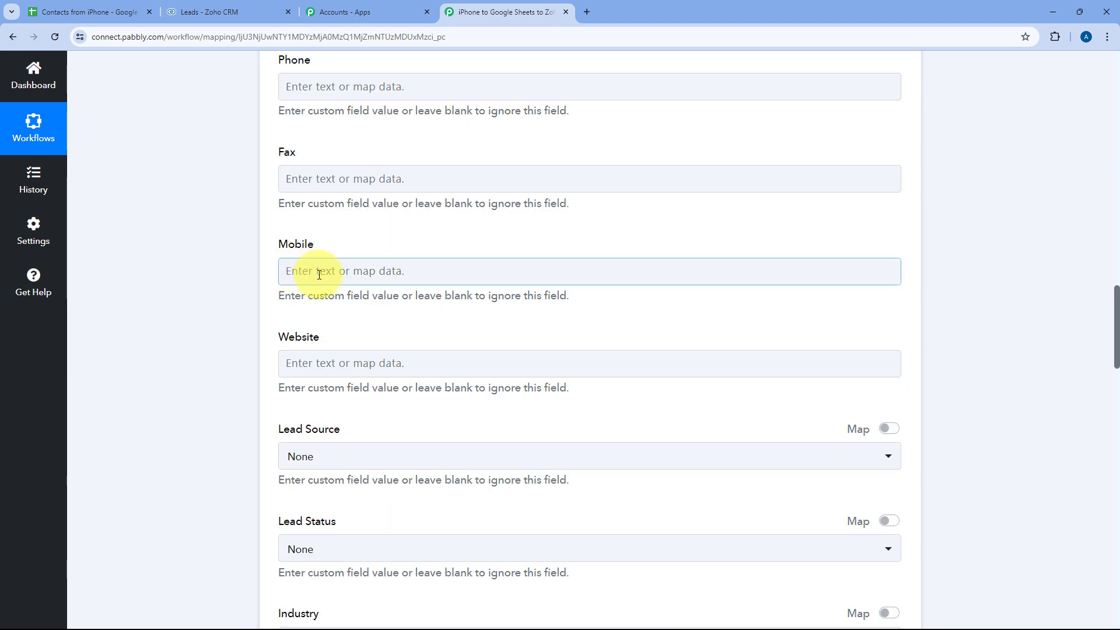
- Map the webhook's Mobile Number into the lead's Mobile field and review the form
{"action": "left_click", "coordinate": [321, 270]}
{"action": "left_click", "coordinate": [368, 388]}
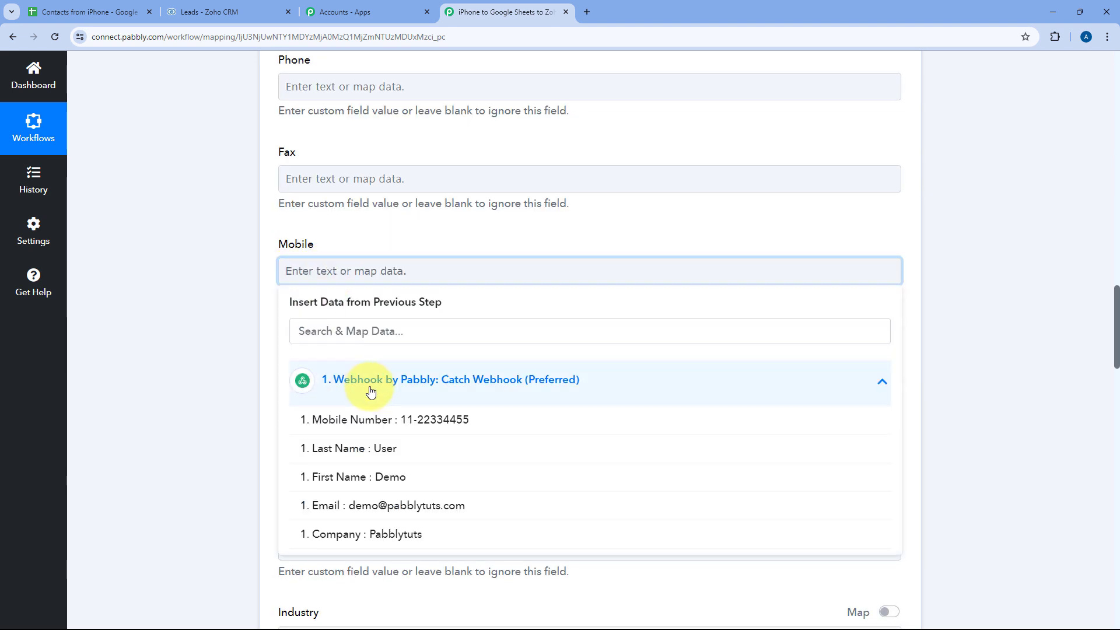
{"action": "left_click", "coordinate": [369, 429]}
{"action": "left_click", "coordinate": [331, 252]}
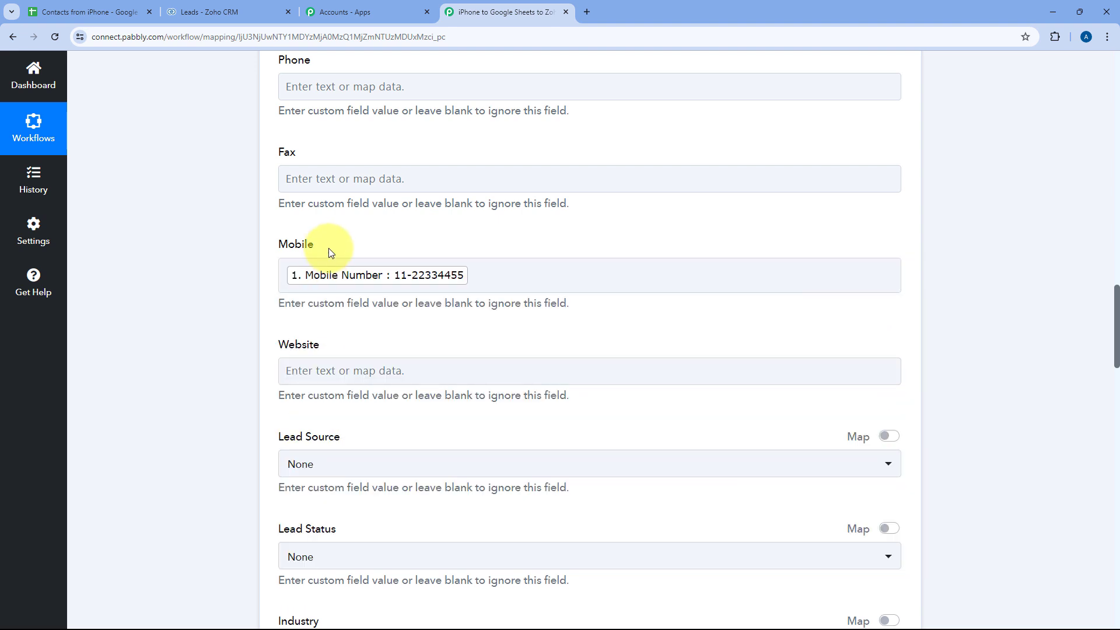
{"action": "scroll", "coordinate": [349, 205], "scroll_direction": "up", "scroll_amount": 2}
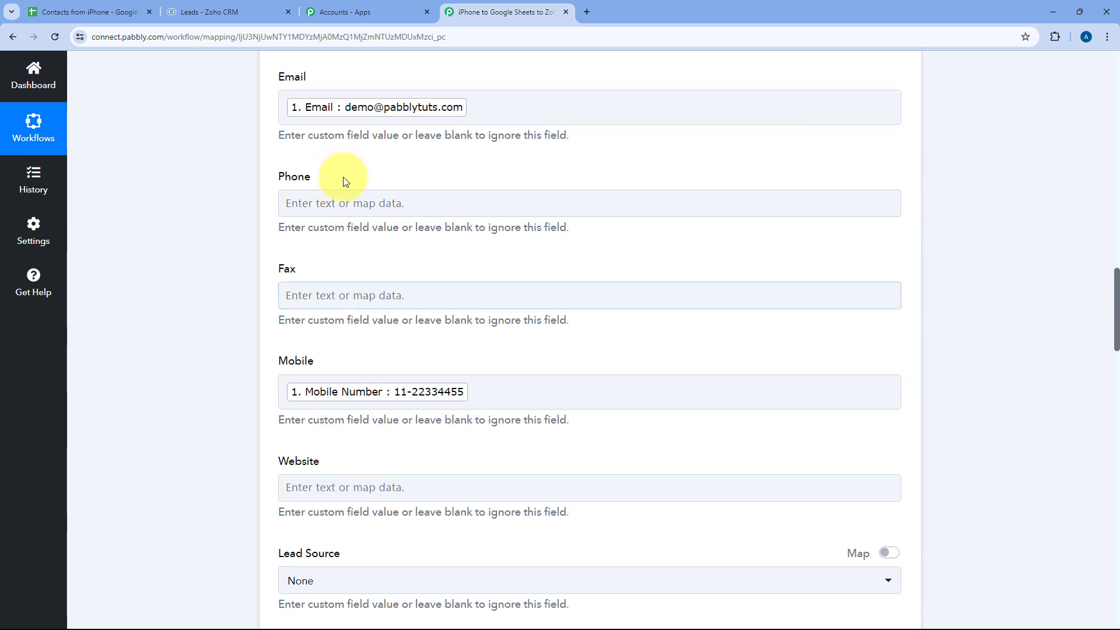
{"action": "left_click", "coordinate": [370, 97]}
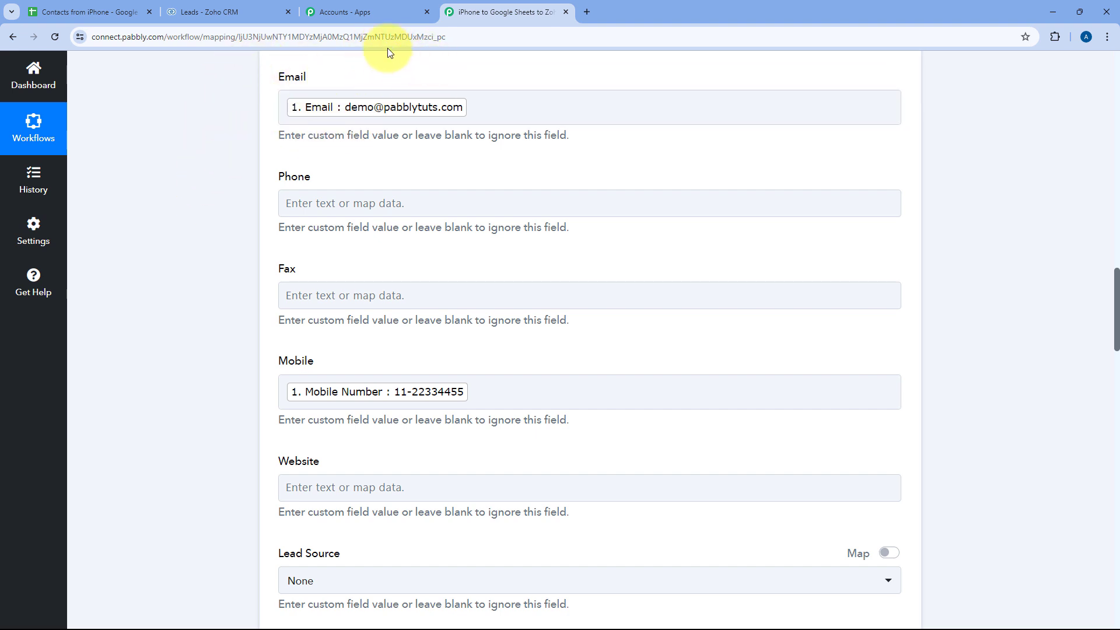
{"action": "scroll", "coordinate": [292, 169], "scroll_direction": "down", "scroll_amount": 4}
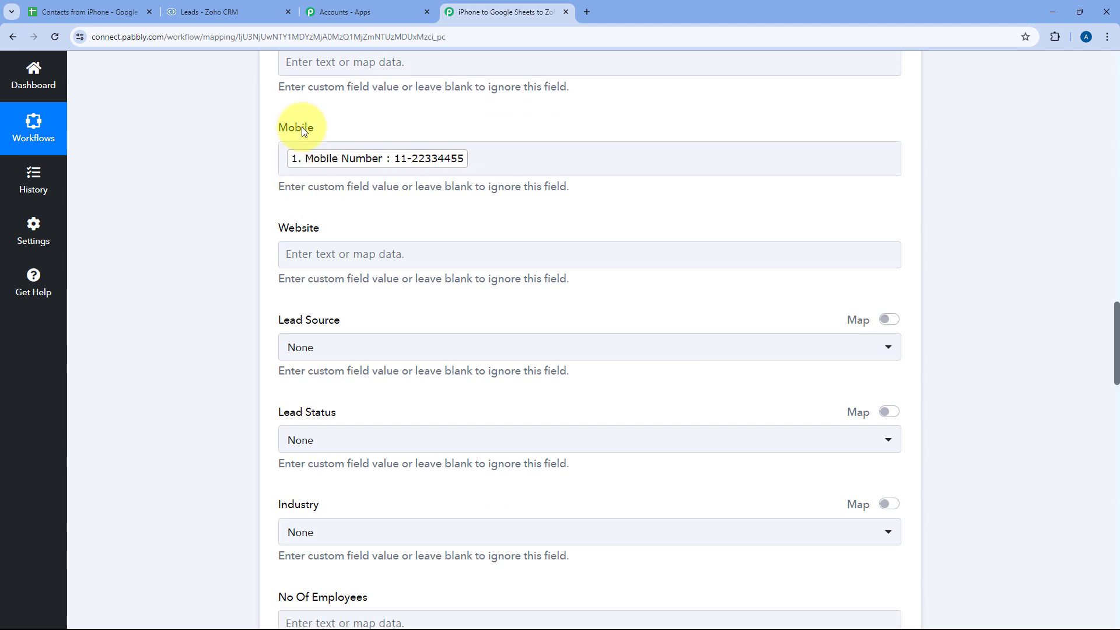
{"action": "scroll", "coordinate": [270, 181], "scroll_direction": "down", "scroll_amount": 6}
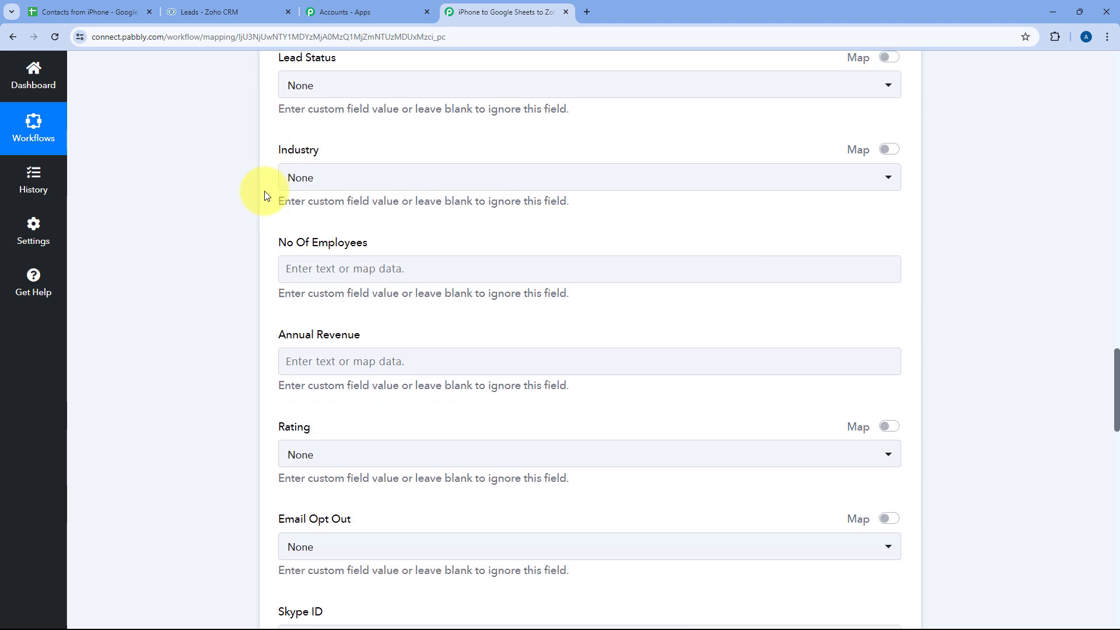
{"action": "scroll", "coordinate": [268, 195], "scroll_direction": "down", "scroll_amount": 2}
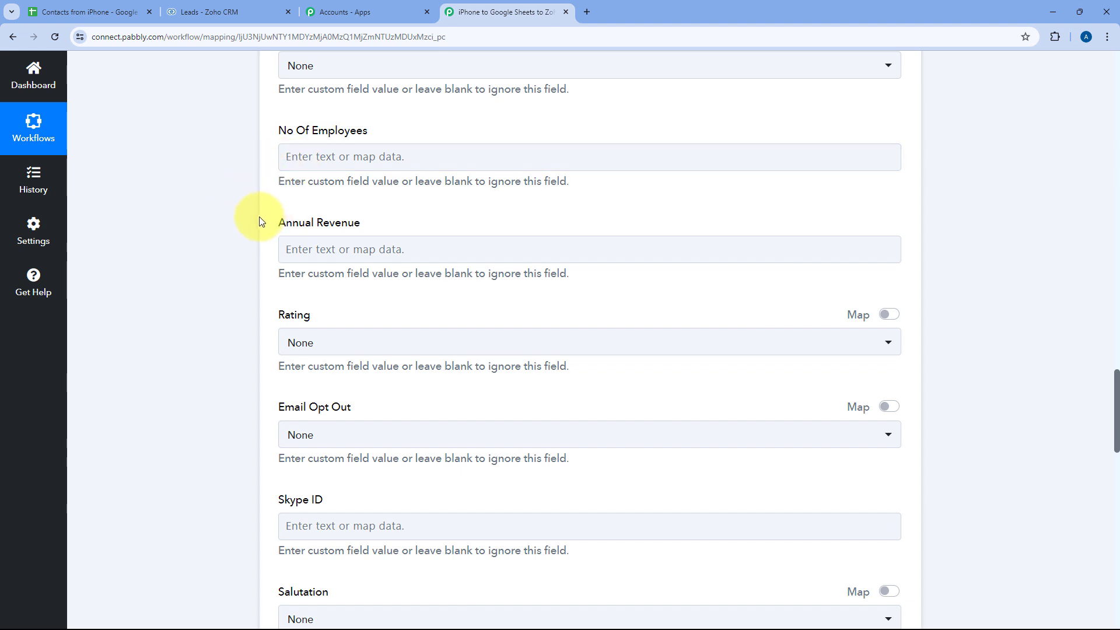
{"action": "scroll", "coordinate": [261, 222], "scroll_direction": "down", "scroll_amount": 9}
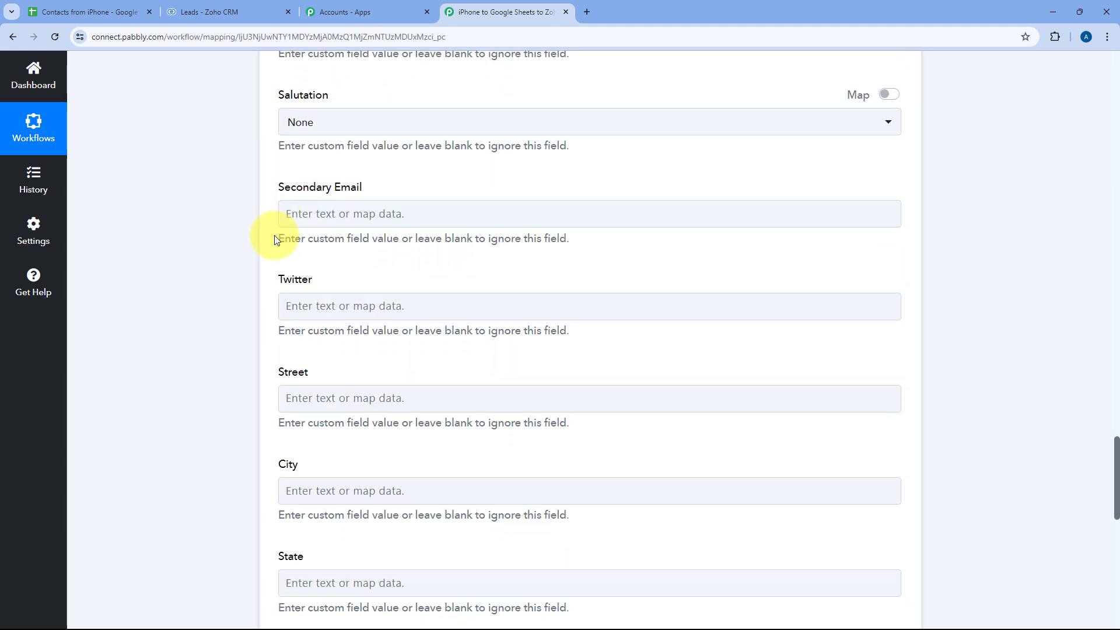
{"action": "scroll", "coordinate": [274, 237], "scroll_direction": "down", "scroll_amount": 5}
{"action": "scroll", "coordinate": [274, 237], "scroll_direction": "down", "scroll_amount": 6}
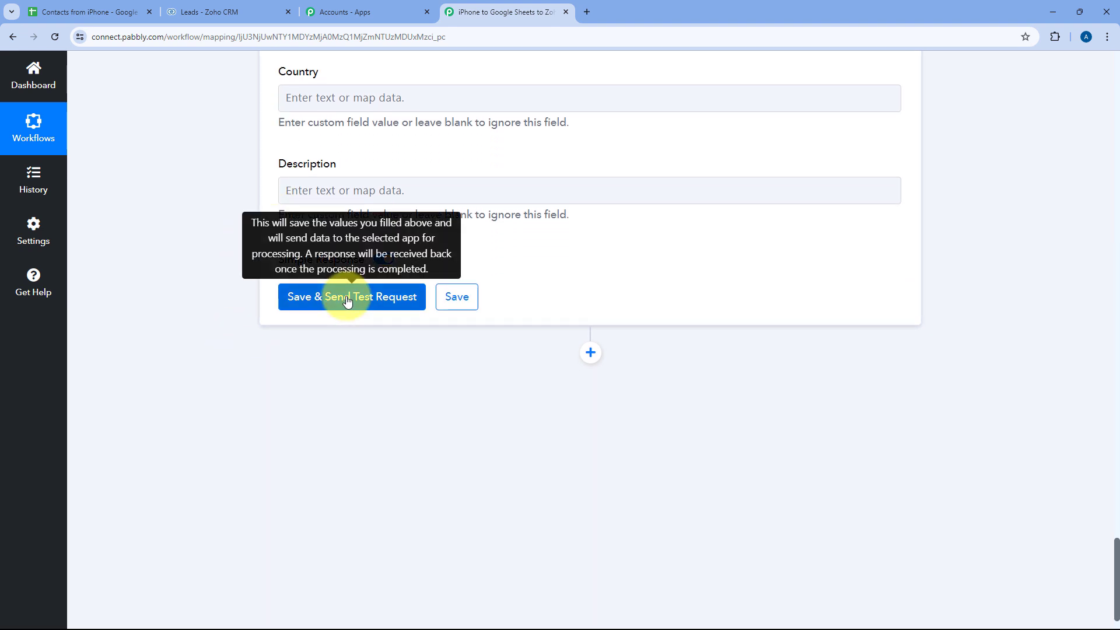
- Send a test request and confirm the response returns company Pabblytuts, first name Demo, last name User
{"action": "left_click", "coordinate": [347, 298]}
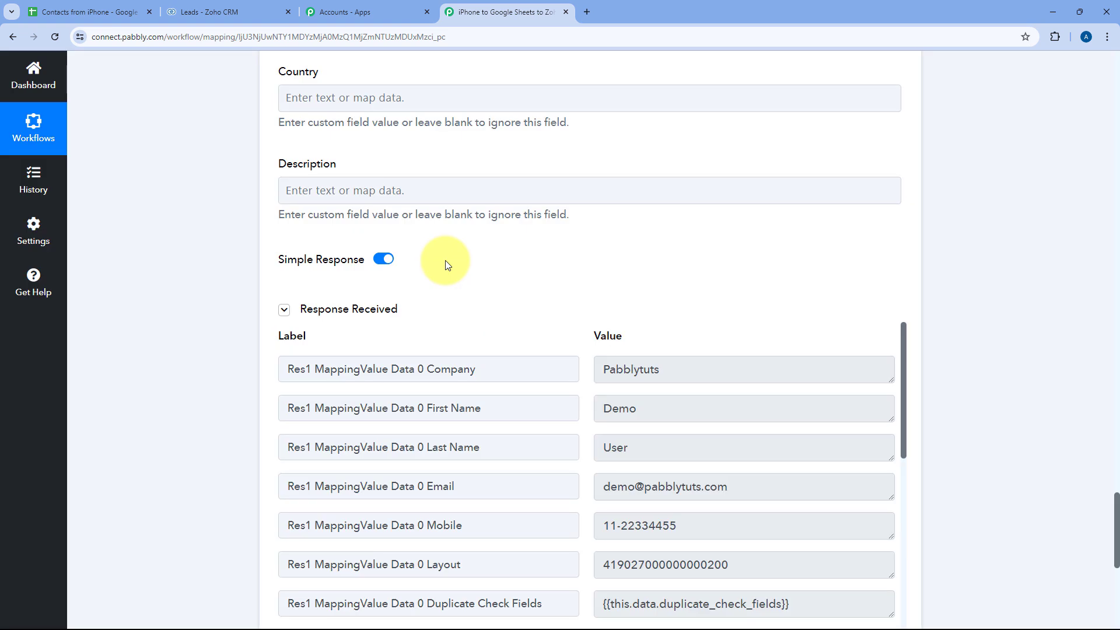
{"action": "scroll", "coordinate": [445, 260], "scroll_direction": "down", "scroll_amount": 2}
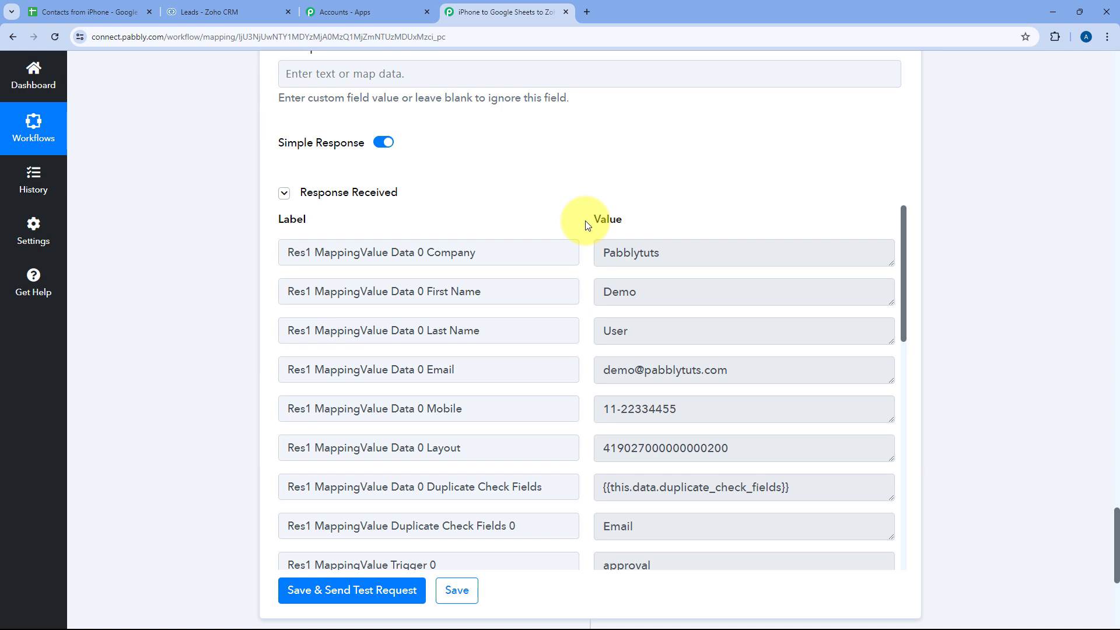
{"action": "scroll", "coordinate": [586, 225], "scroll_direction": "up", "scroll_amount": 15}
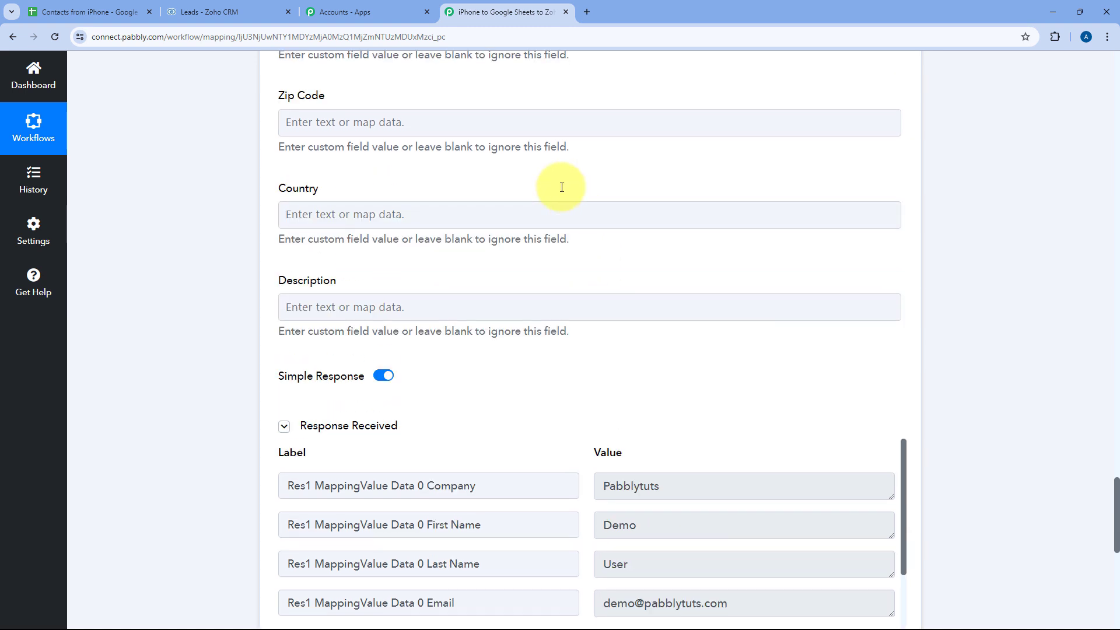
{"action": "scroll", "coordinate": [482, 128], "scroll_direction": "down", "scroll_amount": 15}
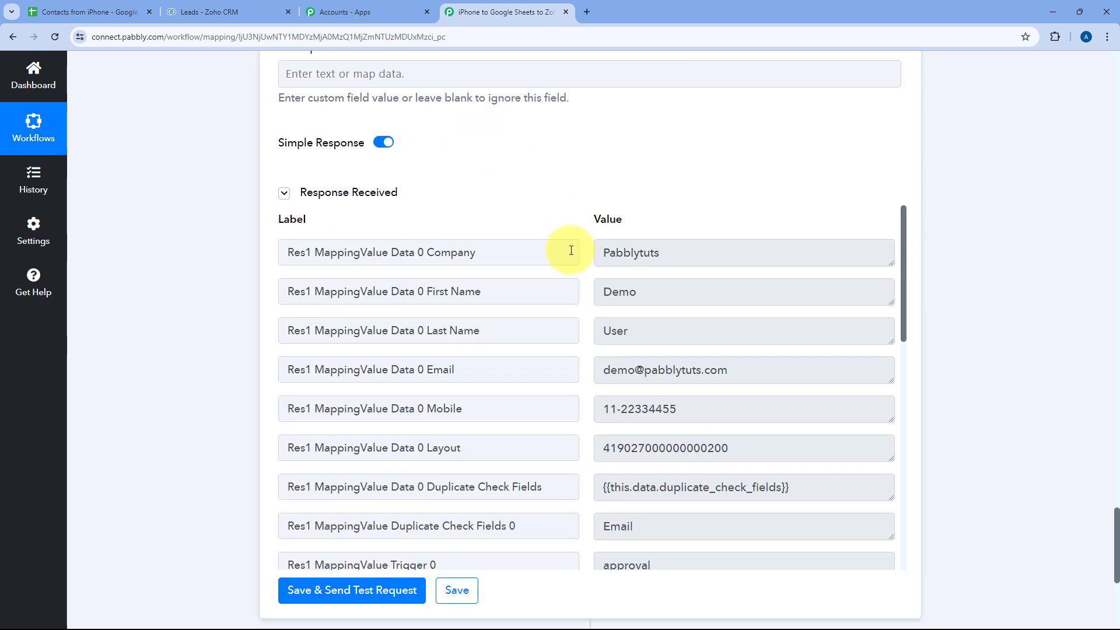
{"action": "double_click", "coordinate": [641, 291]}
{"action": "left_click_drag", "start_coordinate": [630, 330], "coordinate": [587, 331]}
{"action": "left_click", "coordinate": [583, 296]}
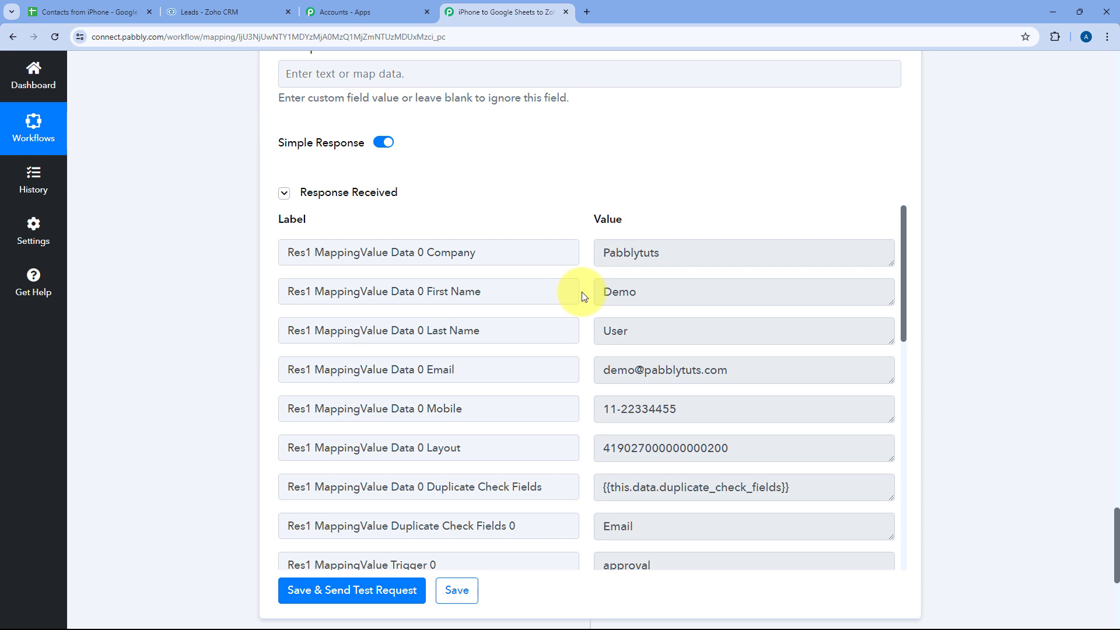
{"action": "left_click", "coordinate": [238, 3]}
- Reload Zoho CRM's Leads list and open the Demo User lead to check its company, email and mobile
{"action": "left_click", "coordinate": [56, 37]}
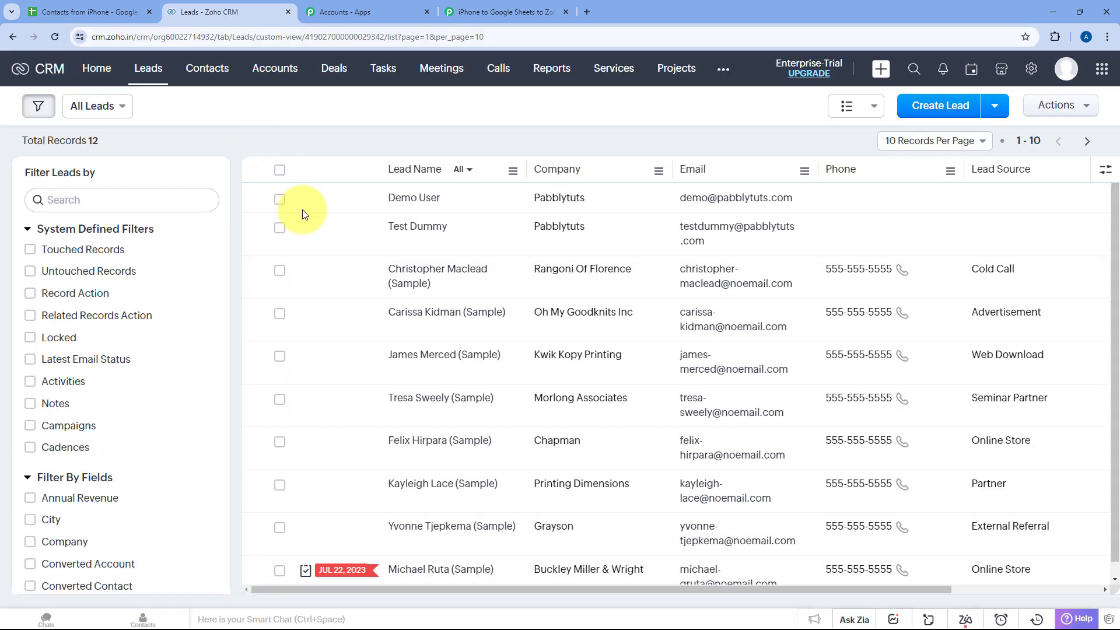
{"action": "left_click", "coordinate": [405, 200]}
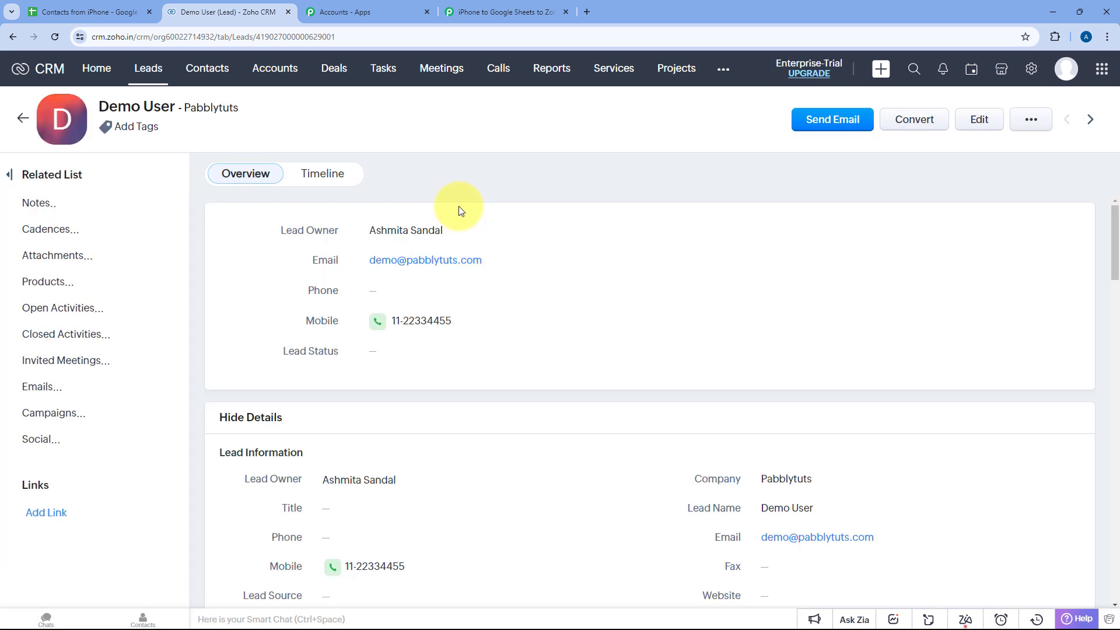
{"action": "scroll", "coordinate": [517, 220], "scroll_direction": "down", "scroll_amount": 1}
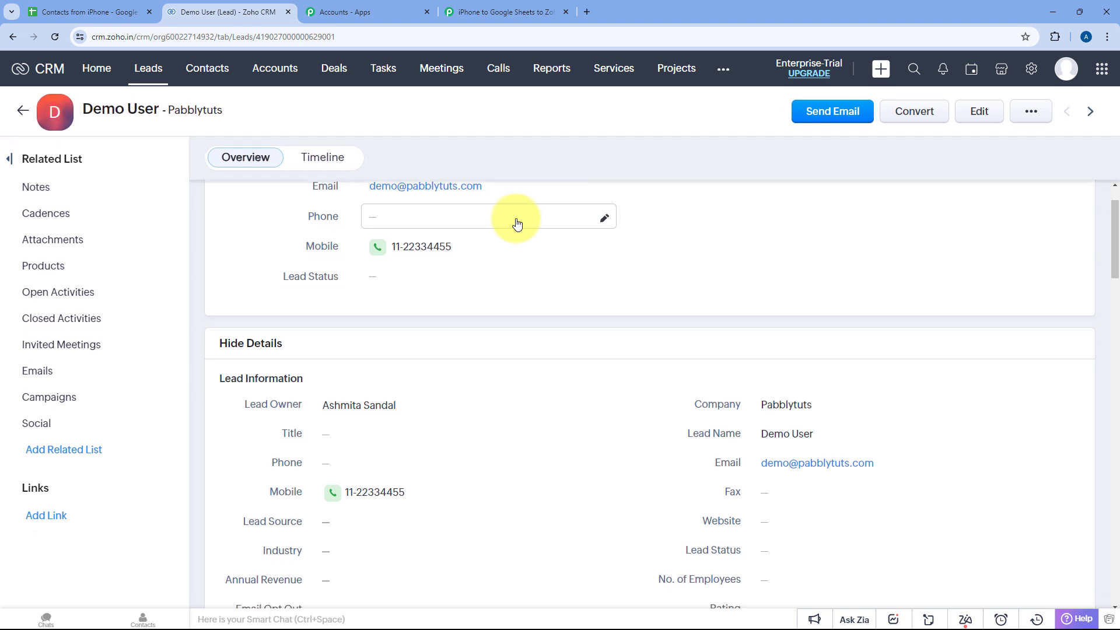
{"action": "scroll", "coordinate": [496, 196], "scroll_direction": "up", "scroll_amount": 1}
{"action": "scroll", "coordinate": [485, 232], "scroll_direction": "down", "scroll_amount": 2}
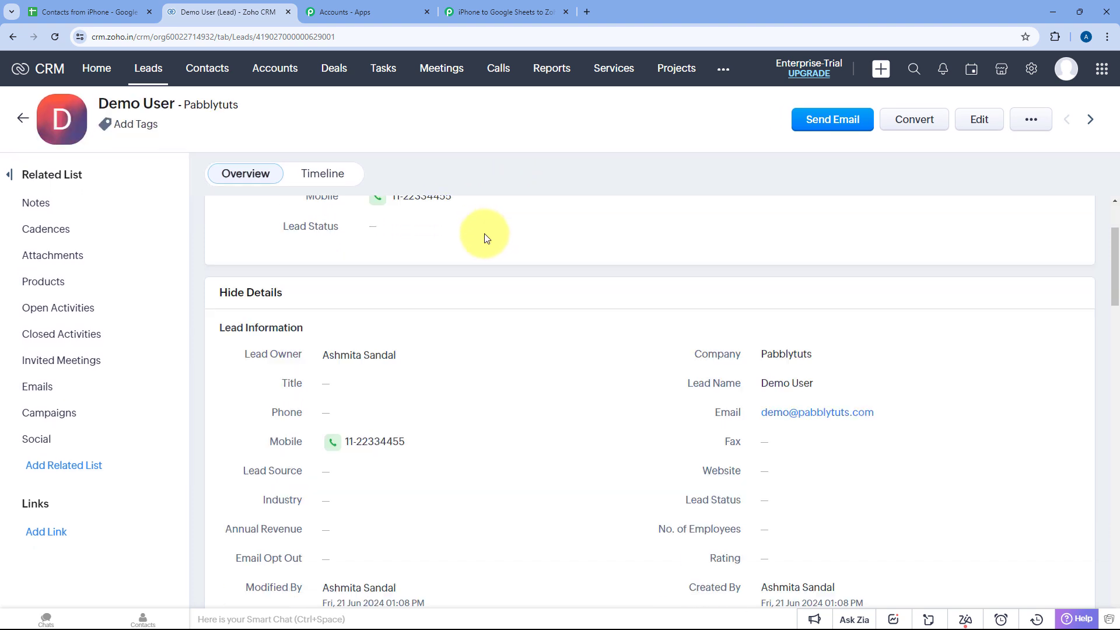
{"action": "scroll", "coordinate": [460, 228], "scroll_direction": "up", "scroll_amount": 1}
{"action": "scroll", "coordinate": [446, 226], "scroll_direction": "up", "scroll_amount": 1}
{"action": "scroll", "coordinate": [417, 262], "scroll_direction": "down", "scroll_amount": 2}
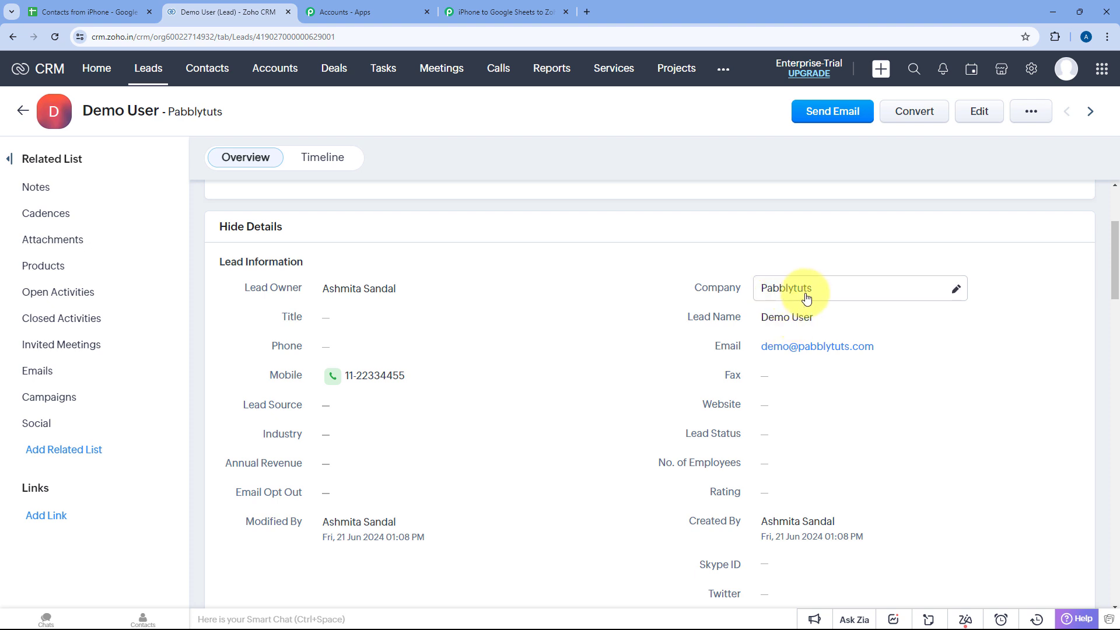
{"action": "left_click", "coordinate": [494, 7]}
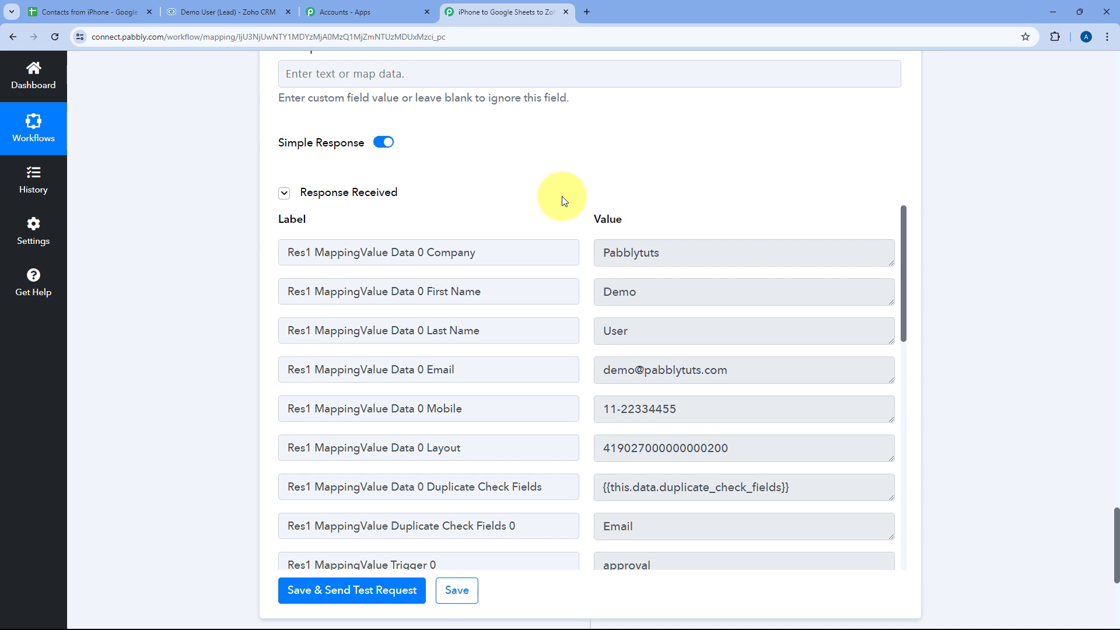
- Add a Google Sheets action with the Add New Row event below the Zoho CRM step
{"action": "scroll", "coordinate": [561, 196], "scroll_direction": "down", "scroll_amount": 6}
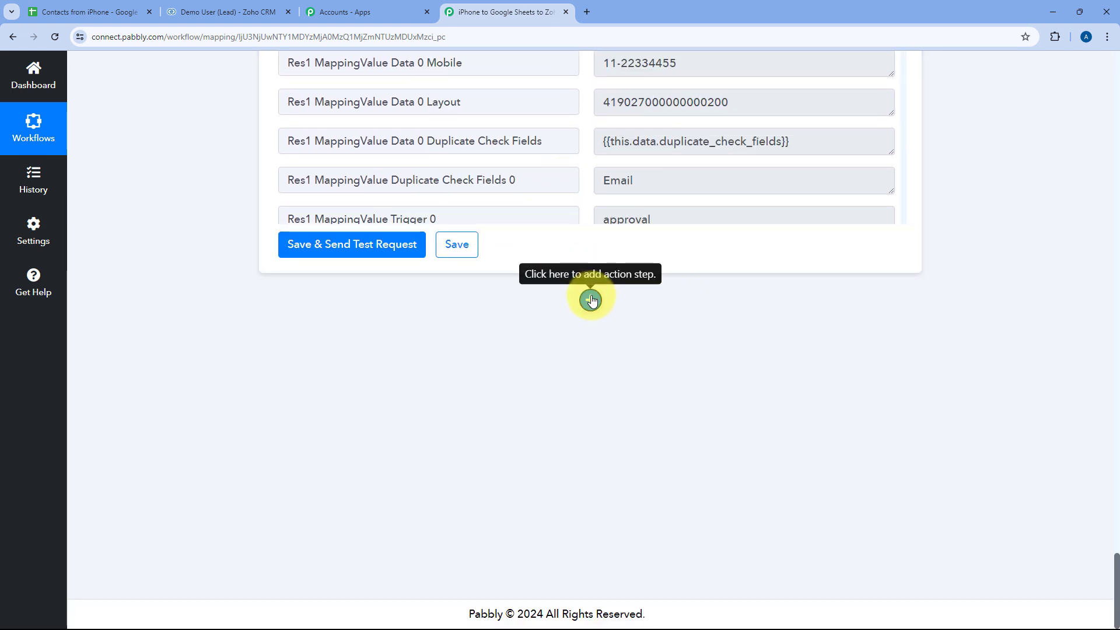
{"action": "left_click", "coordinate": [590, 300]}
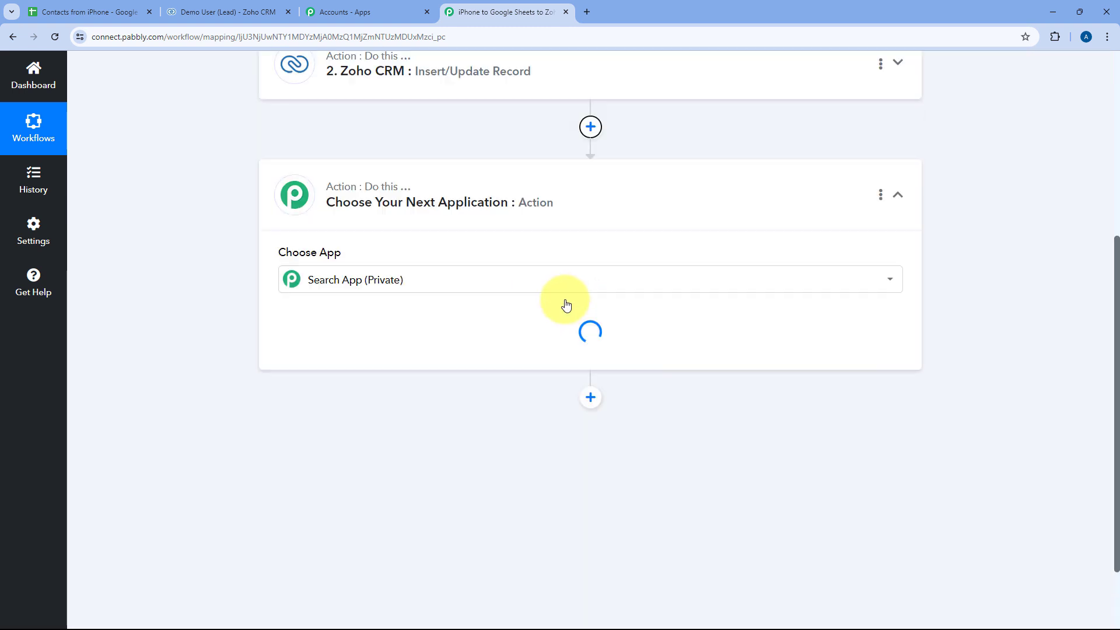
{"action": "type", "text": "G"}
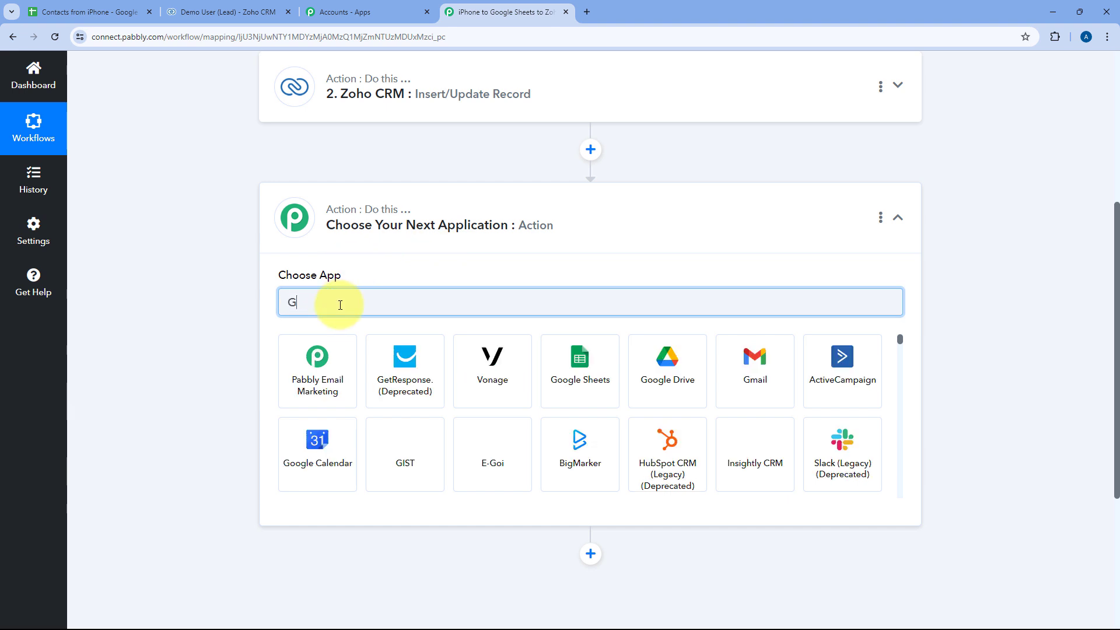
{"action": "type", "text": "oogle Sheets"}
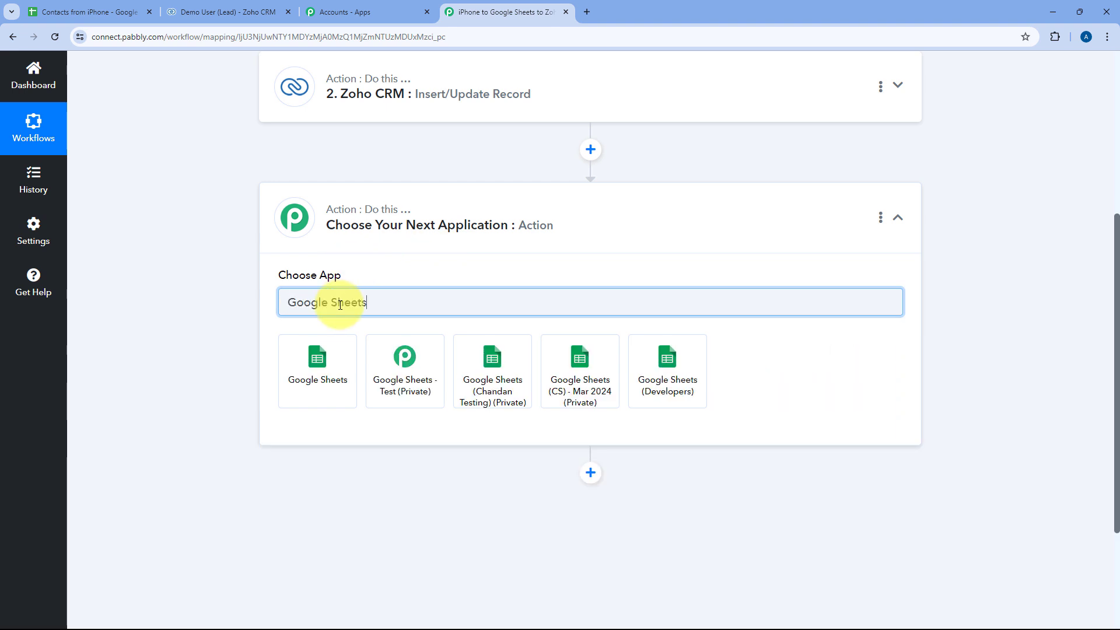
{"action": "left_click", "coordinate": [333, 370]}
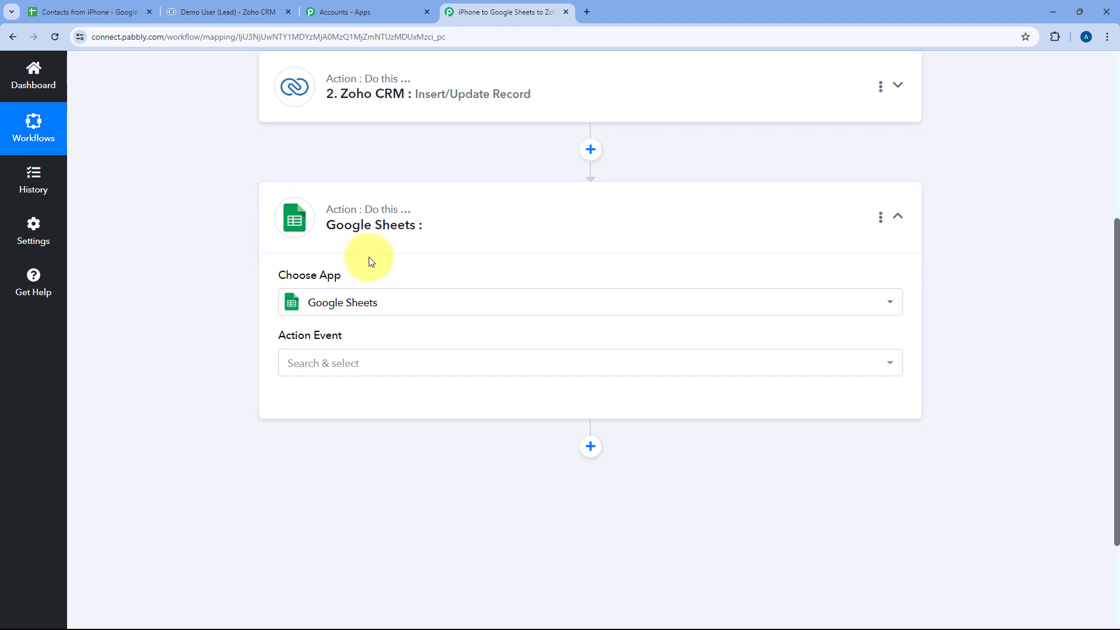
{"action": "scroll", "coordinate": [368, 259], "scroll_direction": "down", "scroll_amount": 2}
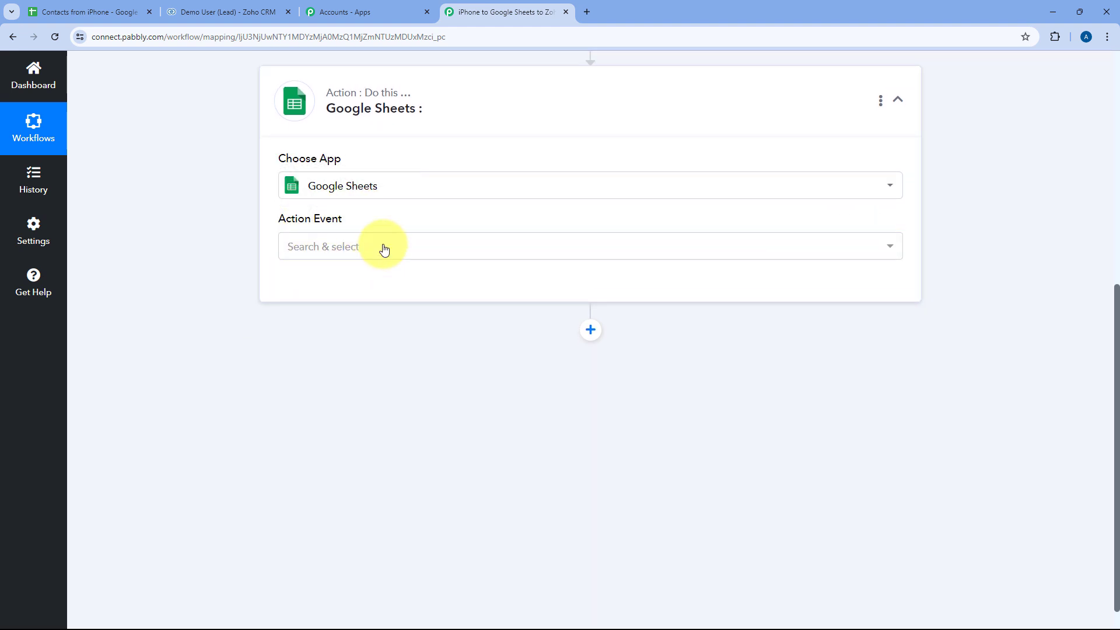
{"action": "left_click", "coordinate": [384, 247]}
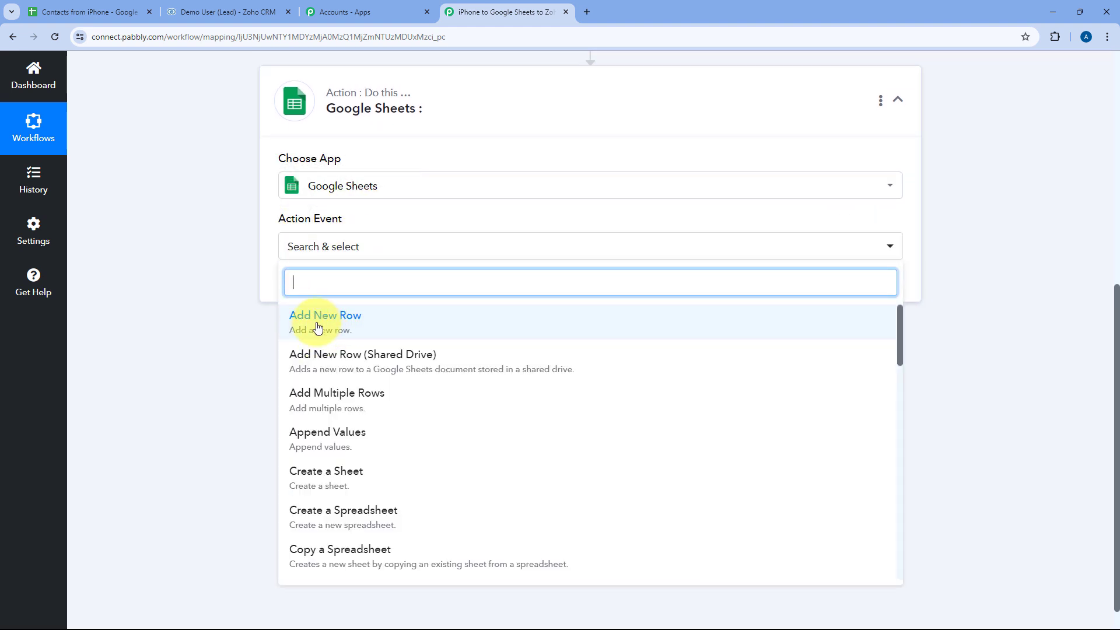
{"action": "left_click", "coordinate": [317, 327]}
- Create a new Google Sheets connection by signing in with a Google account
{"action": "left_click", "coordinate": [318, 290]}
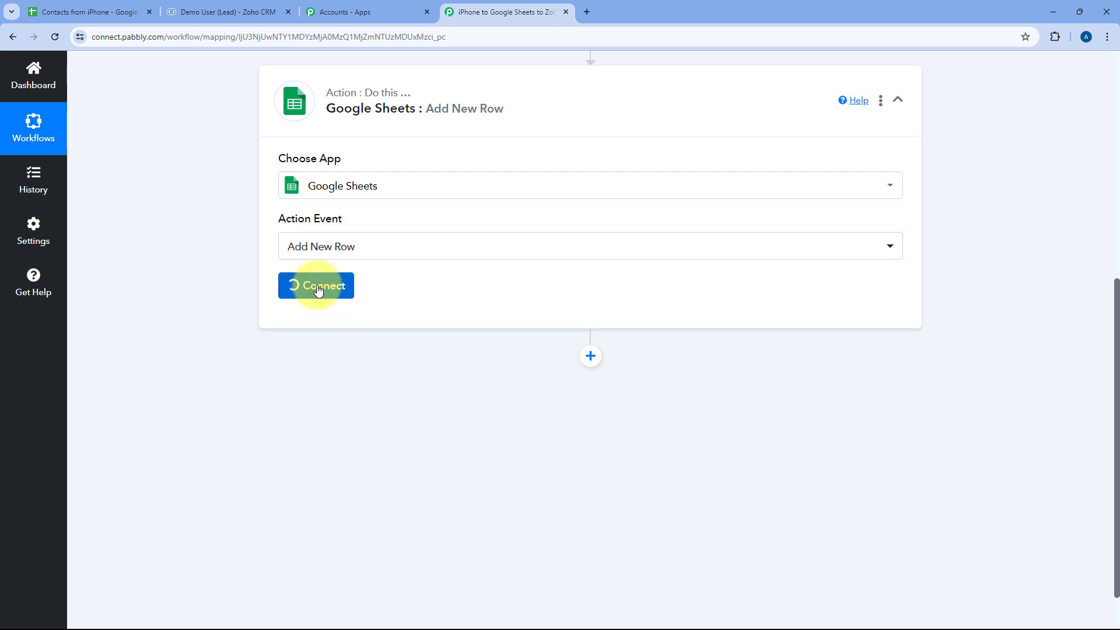
{"action": "left_click", "coordinate": [518, 199]}
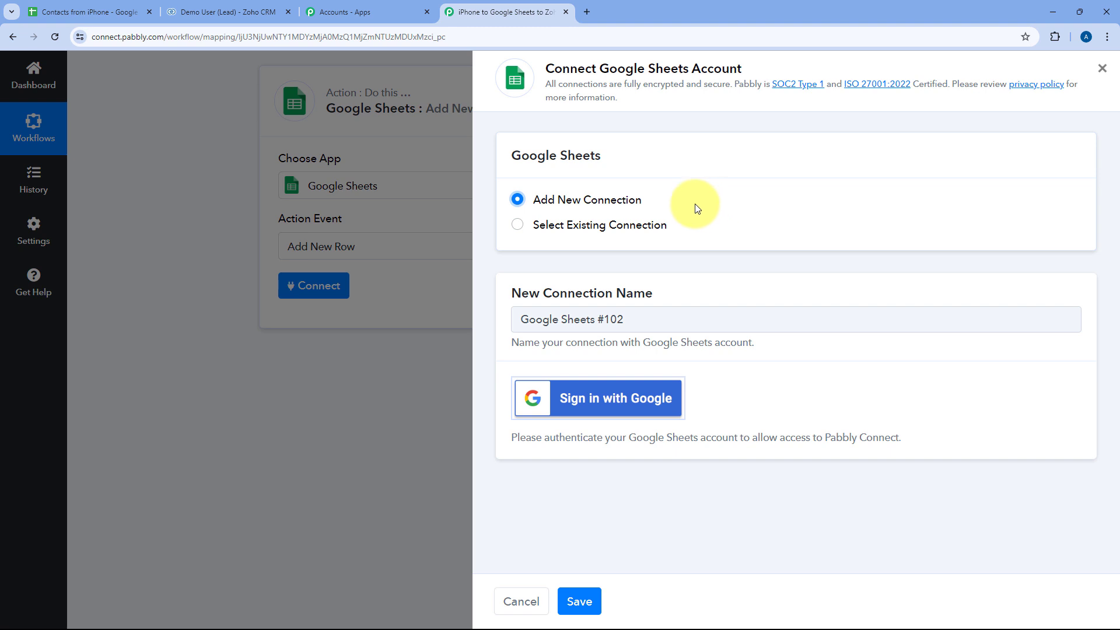
{"action": "left_click", "coordinate": [604, 403]}
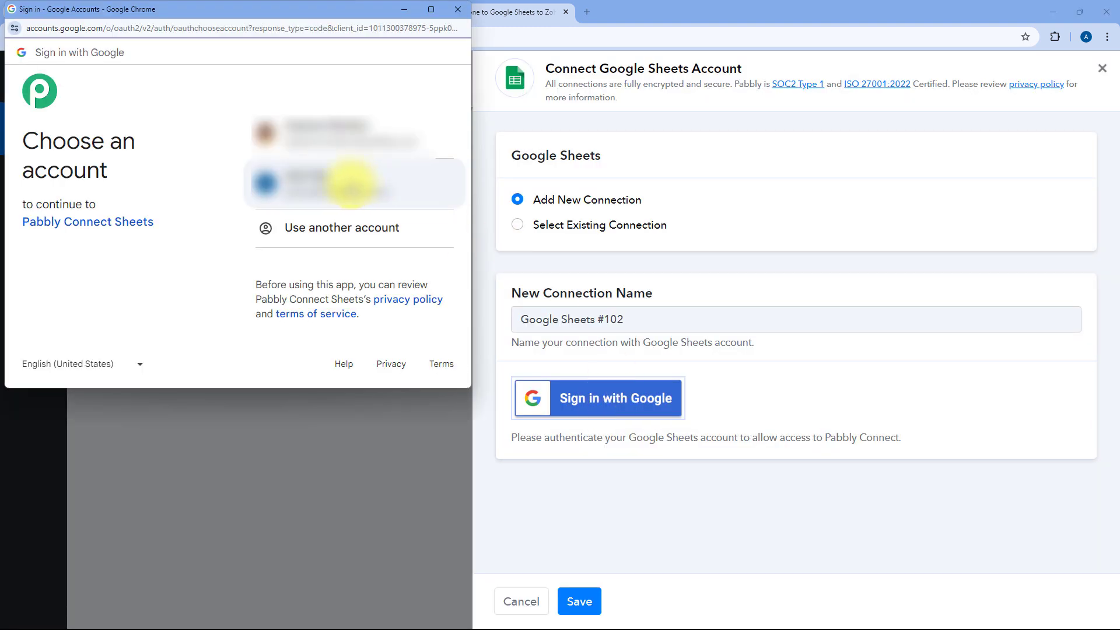
{"action": "left_click", "coordinate": [350, 185]}
{"action": "scroll", "coordinate": [353, 262], "scroll_direction": "down", "scroll_amount": 2}
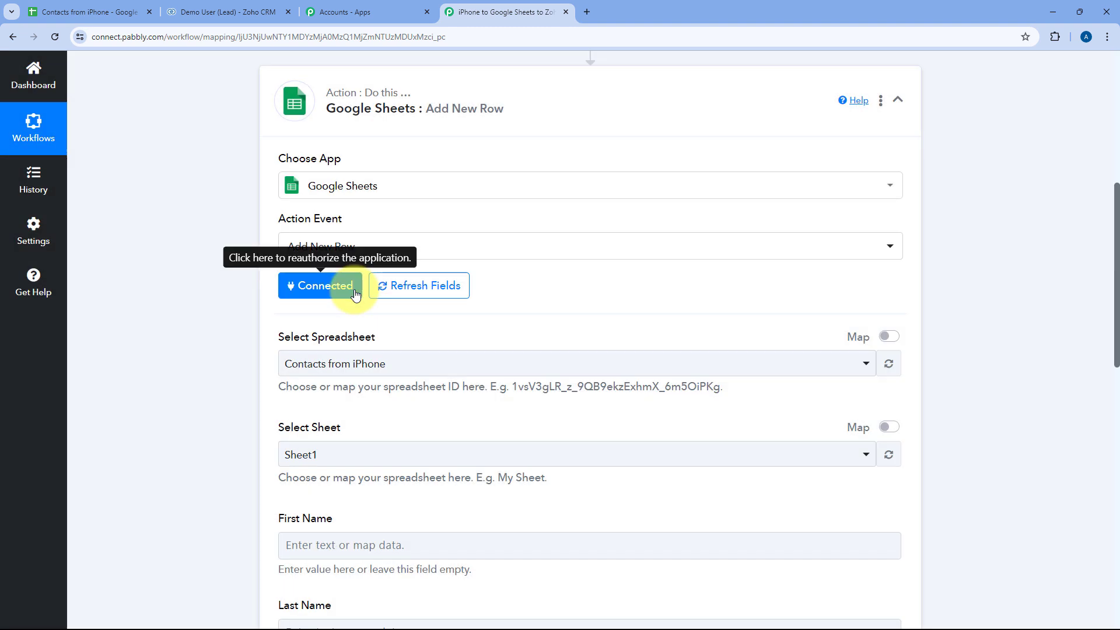
- Browse the available spreadsheets in the Select Spreadsheet list
{"action": "scroll", "coordinate": [356, 295], "scroll_direction": "down", "scroll_amount": 4}
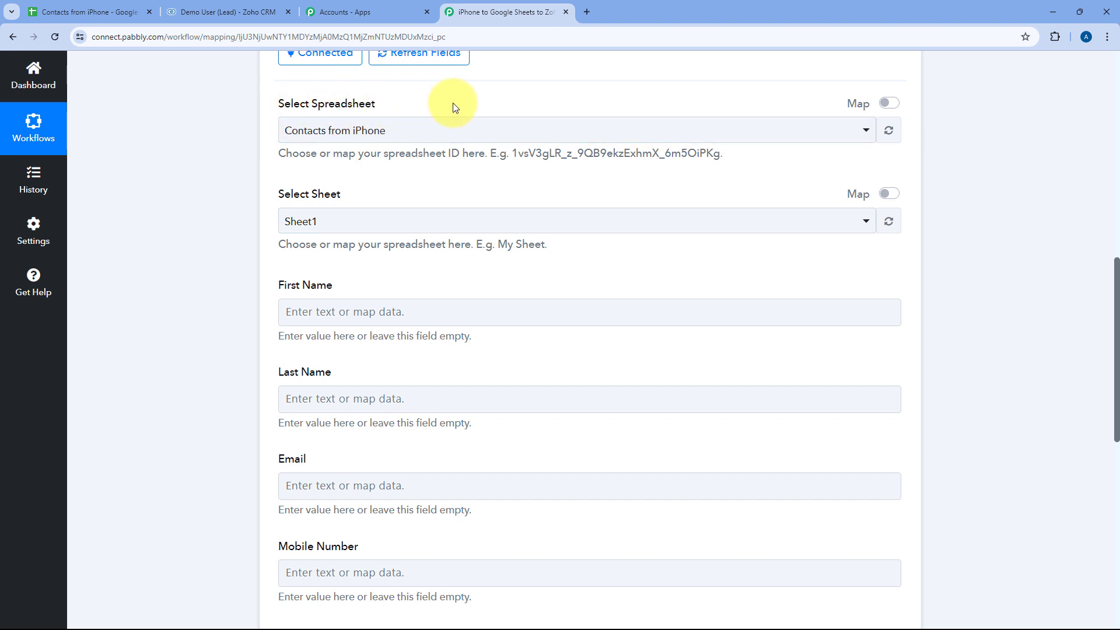
{"action": "left_click", "coordinate": [461, 129]}
{"action": "scroll", "coordinate": [275, 166], "scroll_direction": "down", "scroll_amount": 1}
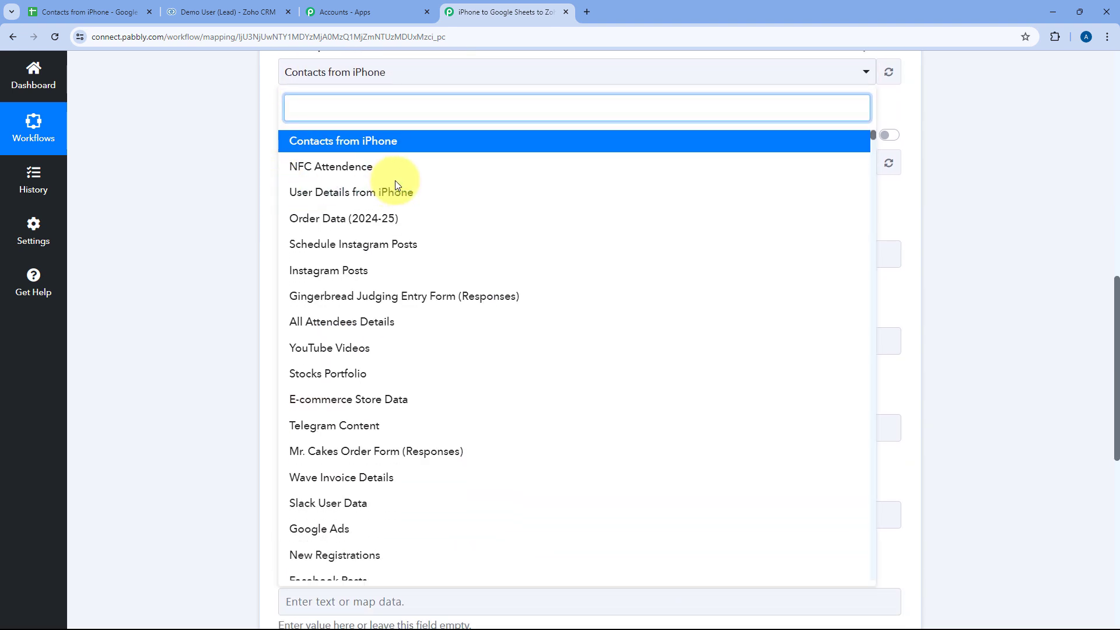
{"action": "scroll", "coordinate": [402, 189], "scroll_direction": "down", "scroll_amount": 7}
{"action": "scroll", "coordinate": [402, 194], "scroll_direction": "up", "scroll_amount": 5}
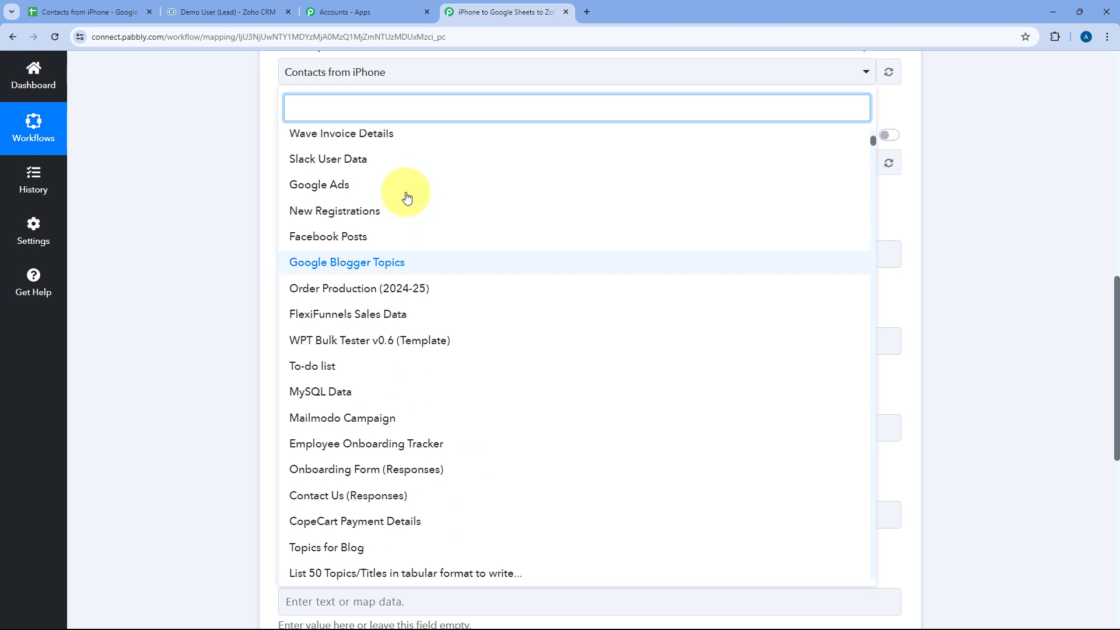
{"action": "scroll", "coordinate": [397, 198], "scroll_direction": "up", "scroll_amount": 4}
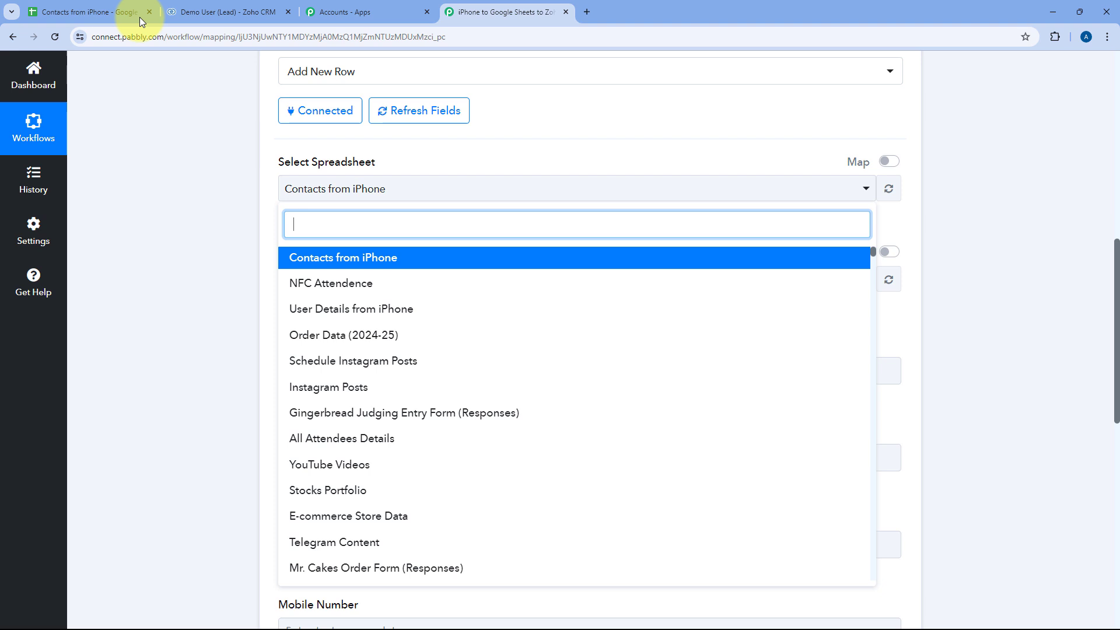
- Remove the bold formatting from data row 2 of the Contacts from iPhone sheet
{"action": "left_click", "coordinate": [92, 8]}
{"action": "left_click", "coordinate": [9, 210]}
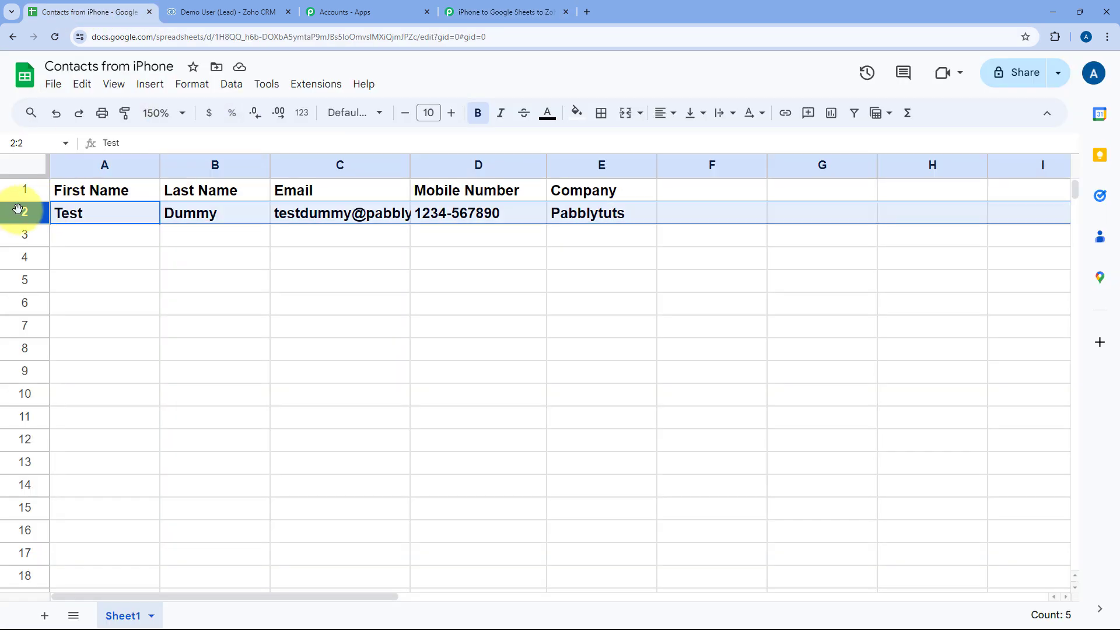
{"action": "key", "text": "ctrl+b"}
{"action": "left_click", "coordinate": [102, 216]}
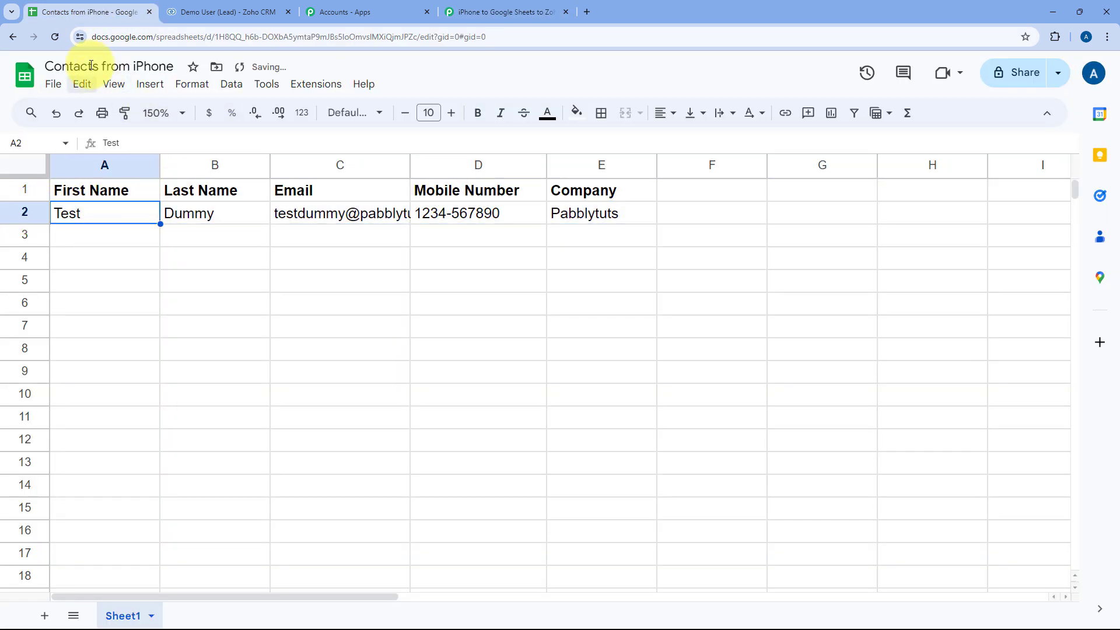
{"action": "left_click", "coordinate": [498, 8]}
- Choose the Contacts from iPhone spreadsheet and Sheet1 as the target, checking its column headings
{"action": "left_click", "coordinate": [320, 258]}
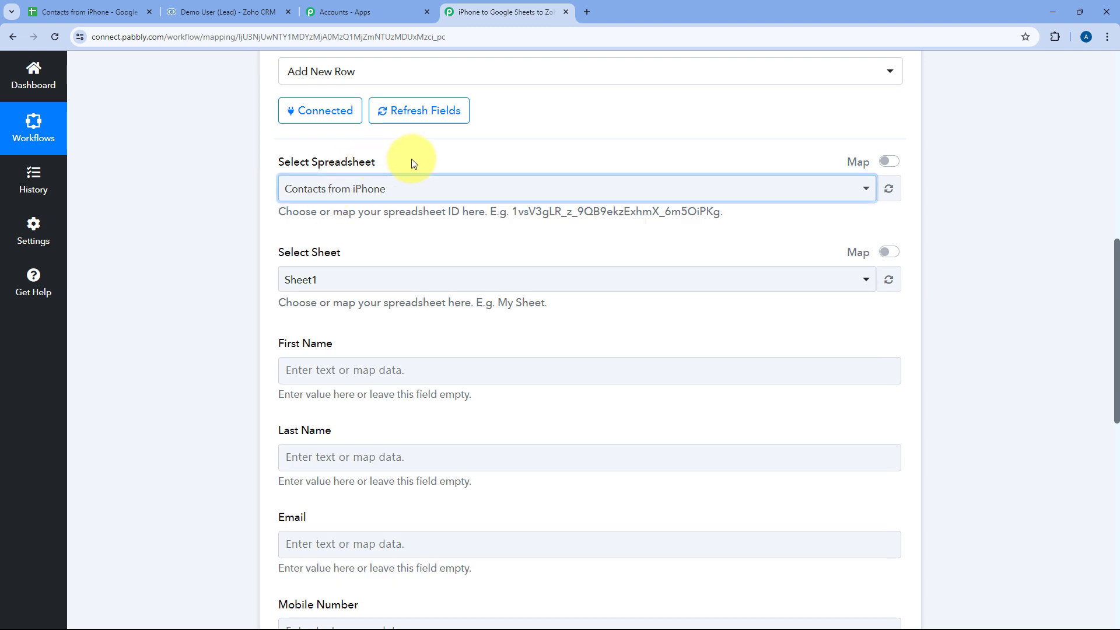
{"action": "scroll", "coordinate": [411, 159], "scroll_direction": "down", "scroll_amount": 2}
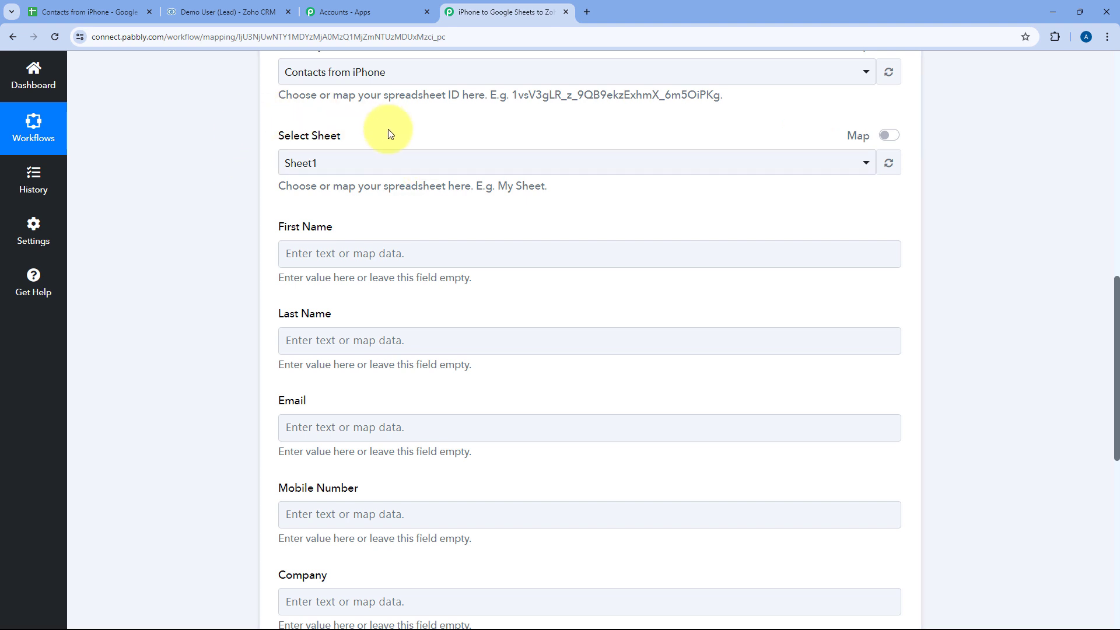
{"action": "left_click", "coordinate": [87, 8]}
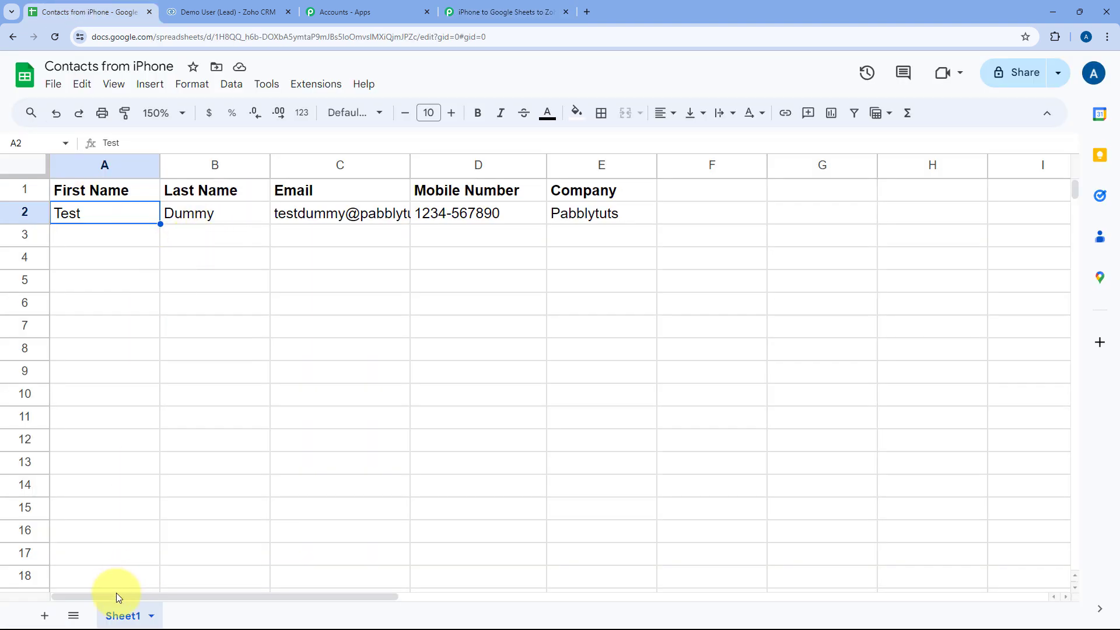
{"action": "left_click", "coordinate": [484, 13]}
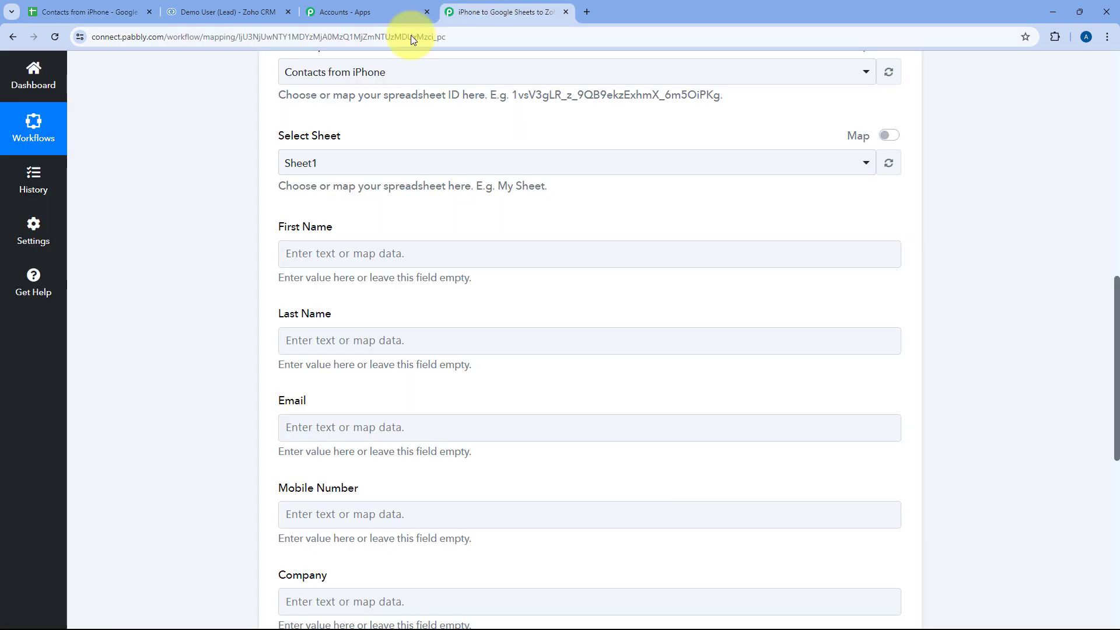
{"action": "left_click", "coordinate": [339, 161]}
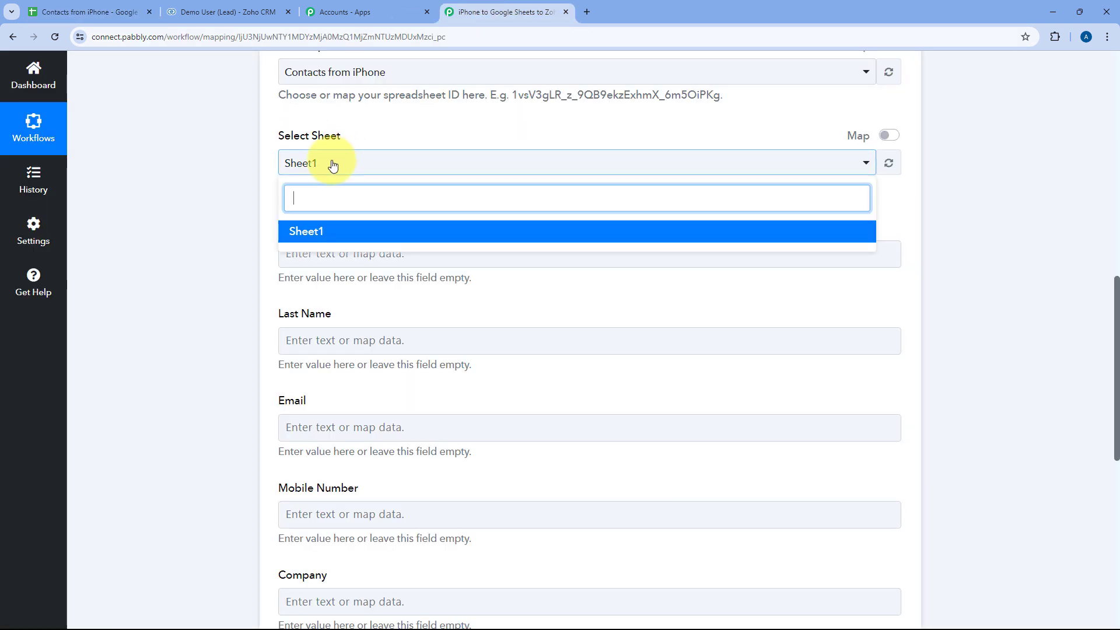
{"action": "left_click", "coordinate": [313, 232]}
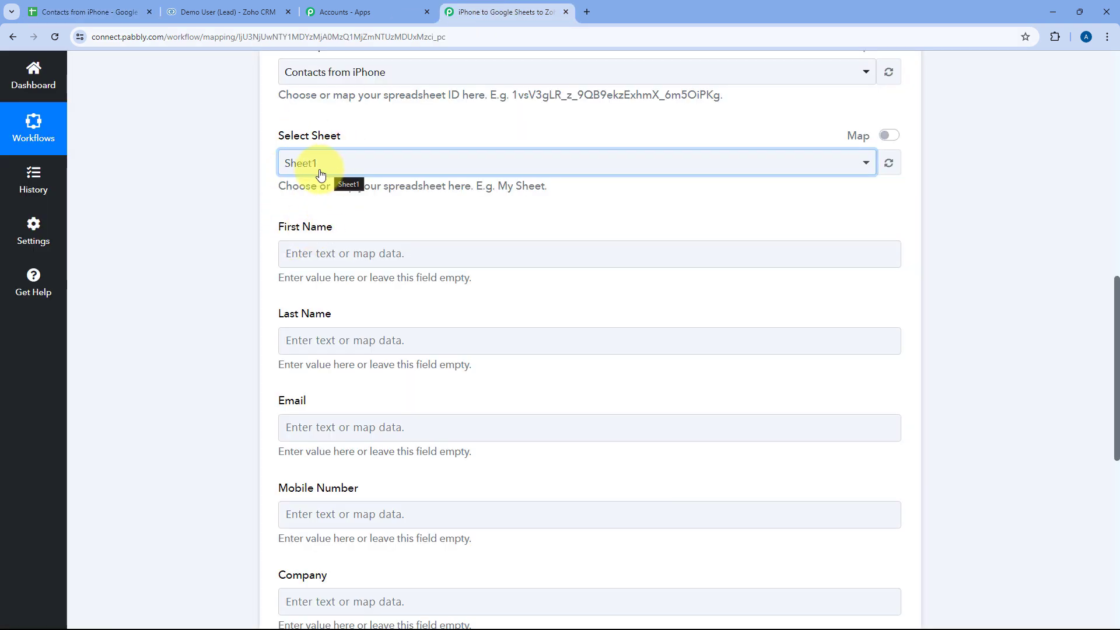
{"action": "left_click", "coordinate": [340, 165]}
{"action": "left_click", "coordinate": [323, 229]}
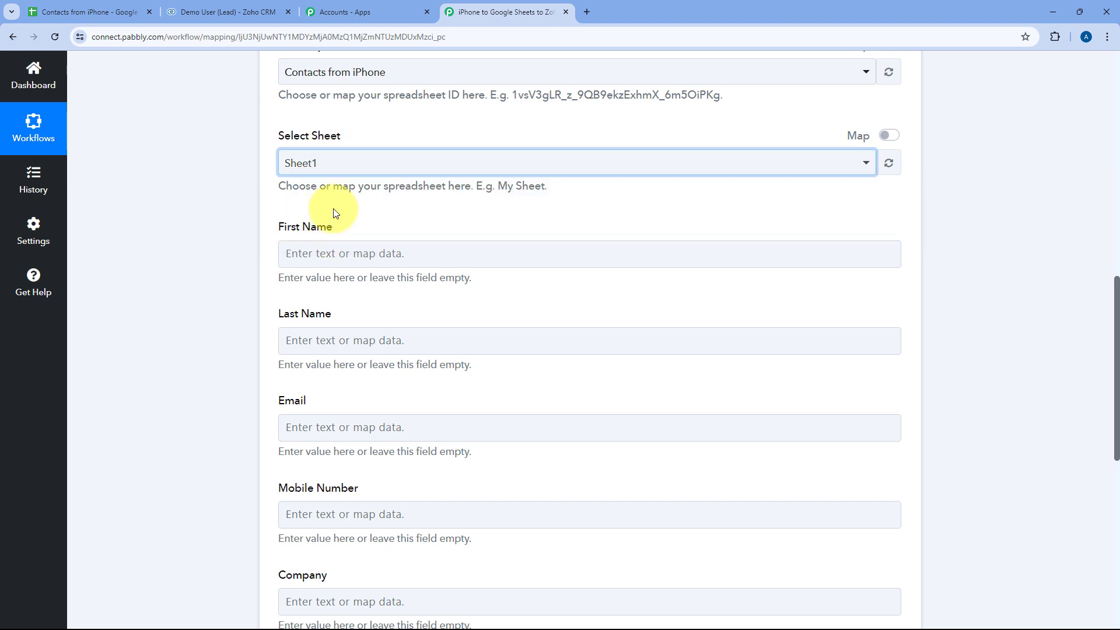
{"action": "scroll", "coordinate": [336, 213], "scroll_direction": "down", "scroll_amount": 2}
{"action": "left_click", "coordinate": [94, 12]}
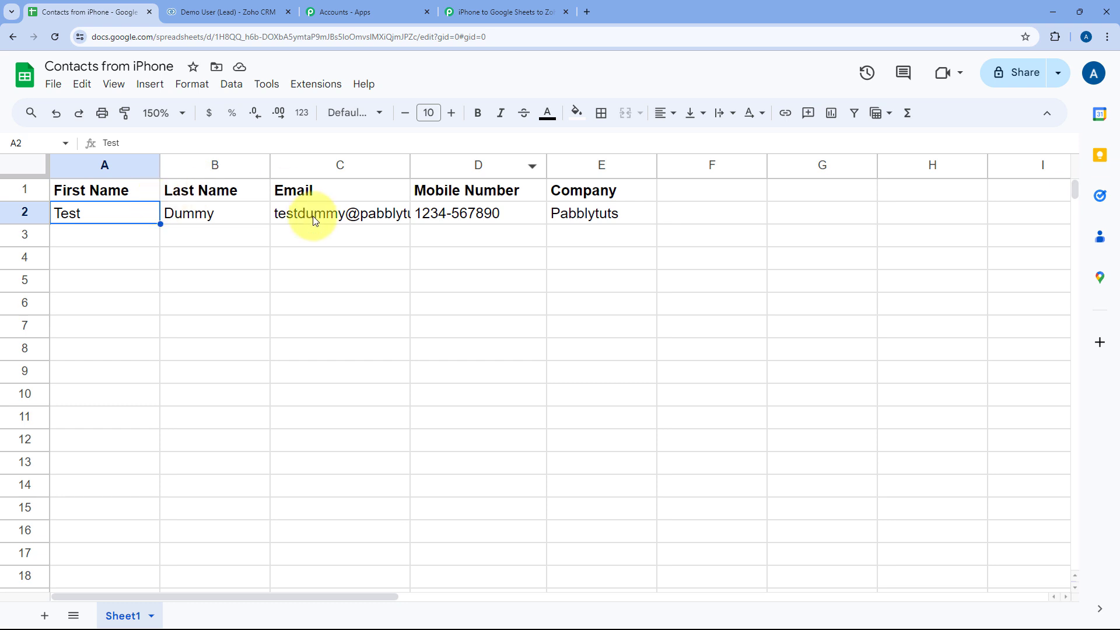
{"action": "left_click", "coordinate": [495, 12]}
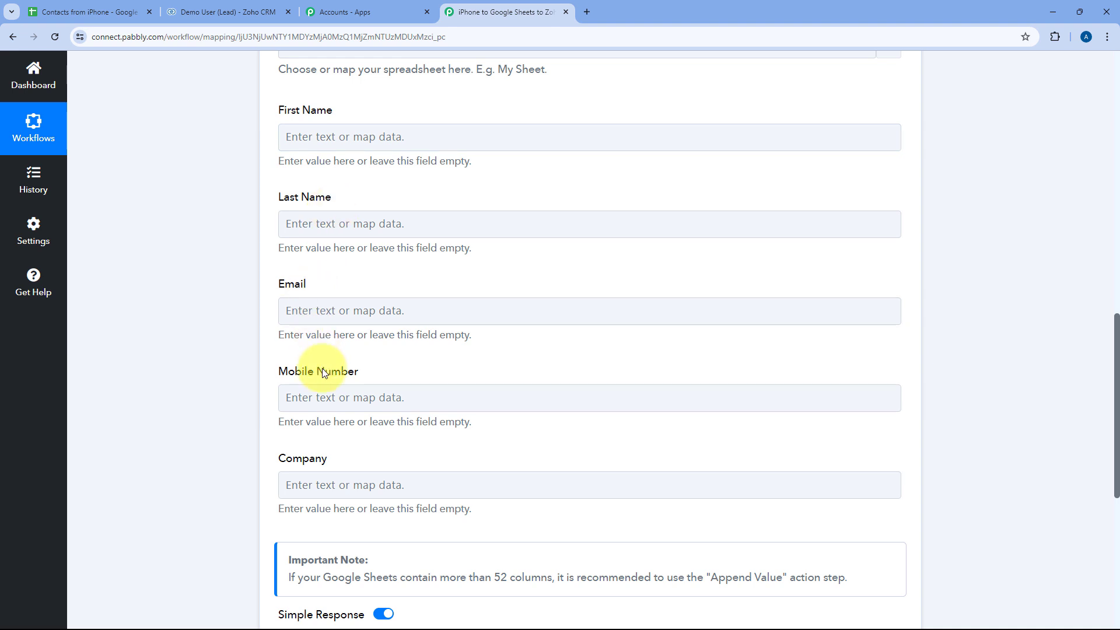
- Map the webhook's first and last names into the row's First Name and Last Name columns
{"action": "left_click", "coordinate": [339, 135]}
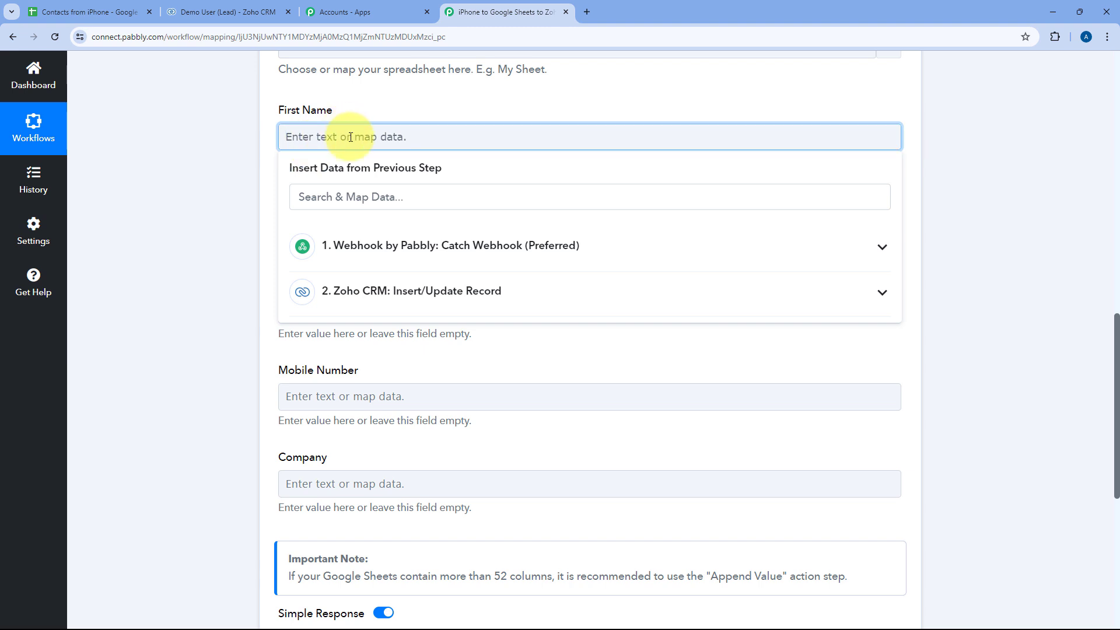
{"action": "left_click", "coordinate": [366, 248]}
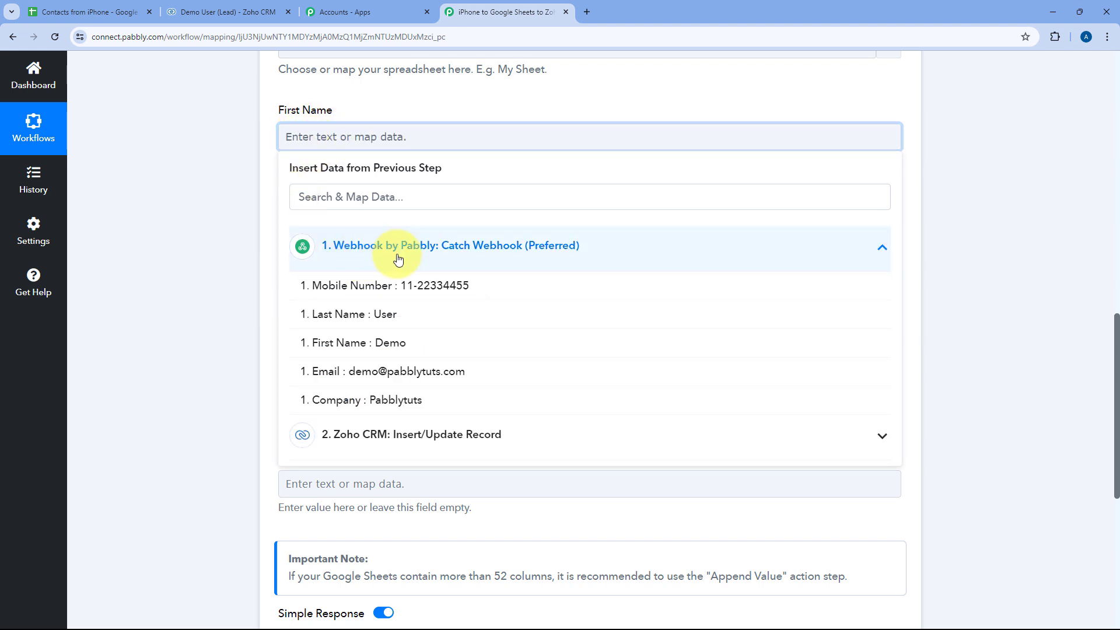
{"action": "left_click", "coordinate": [350, 340]}
{"action": "left_click", "coordinate": [268, 173]}
{"action": "scroll", "coordinate": [268, 172], "scroll_direction": "down", "scroll_amount": 1}
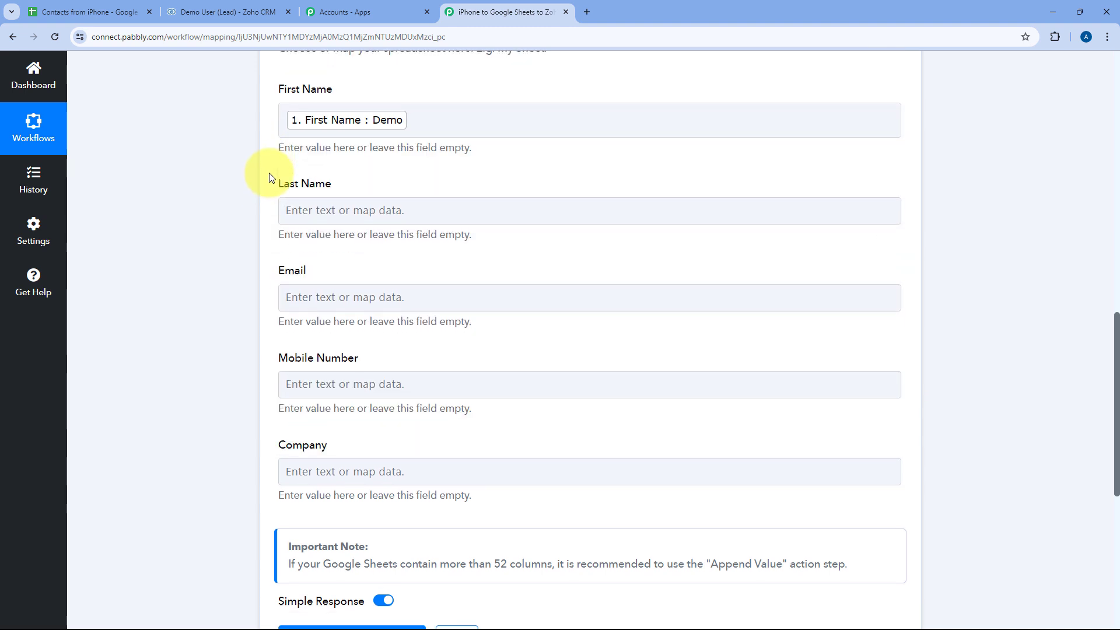
{"action": "left_click", "coordinate": [295, 173]}
{"action": "left_click", "coordinate": [353, 282]}
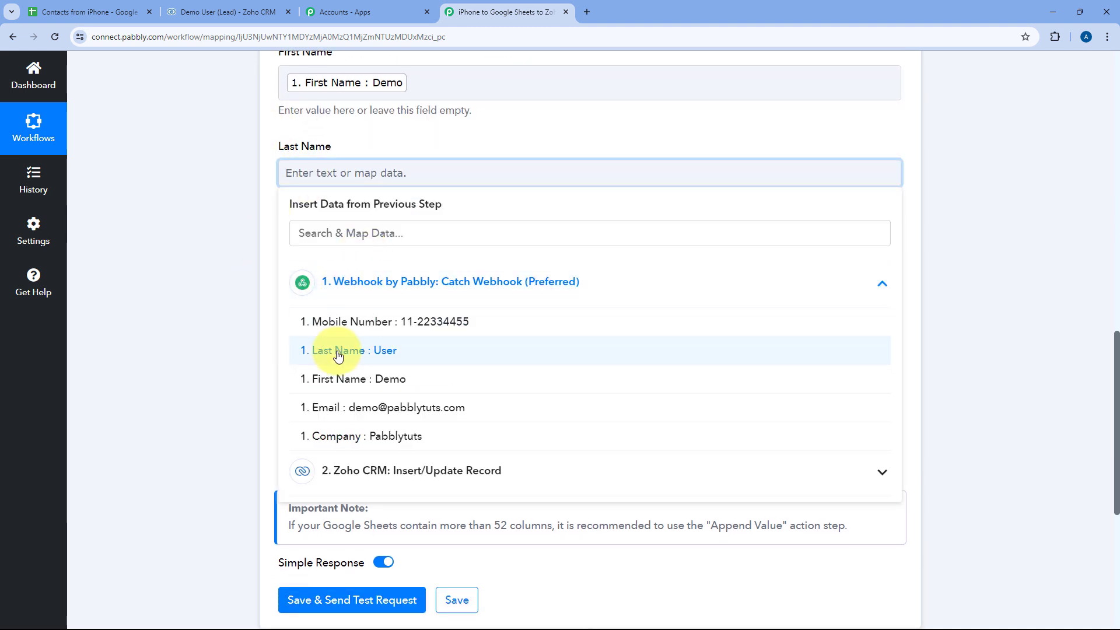
{"action": "left_click", "coordinate": [344, 352]}
{"action": "left_click", "coordinate": [258, 231]}
{"action": "scroll", "coordinate": [258, 233], "scroll_direction": "down", "scroll_amount": 2}
- Map the webhook's Email and Mobile Number into the matching row columns
{"action": "left_click", "coordinate": [323, 153]}
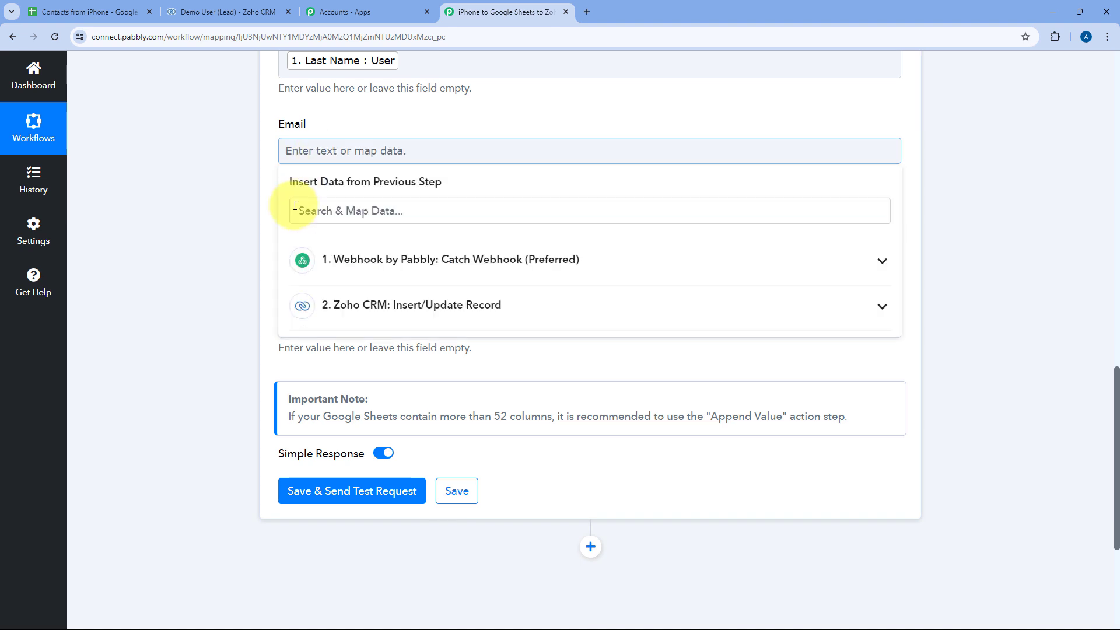
{"action": "left_click", "coordinate": [375, 259]}
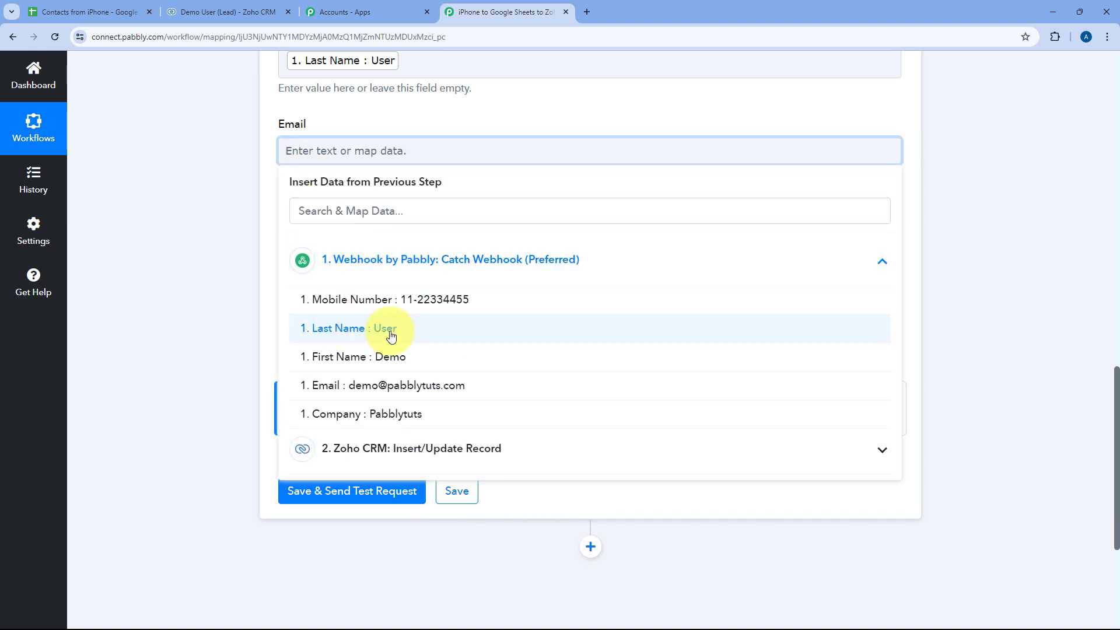
{"action": "left_click", "coordinate": [370, 386]}
{"action": "left_click", "coordinate": [246, 212]}
{"action": "left_click", "coordinate": [302, 244]}
{"action": "scroll", "coordinate": [249, 242], "scroll_direction": "down", "scroll_amount": 2}
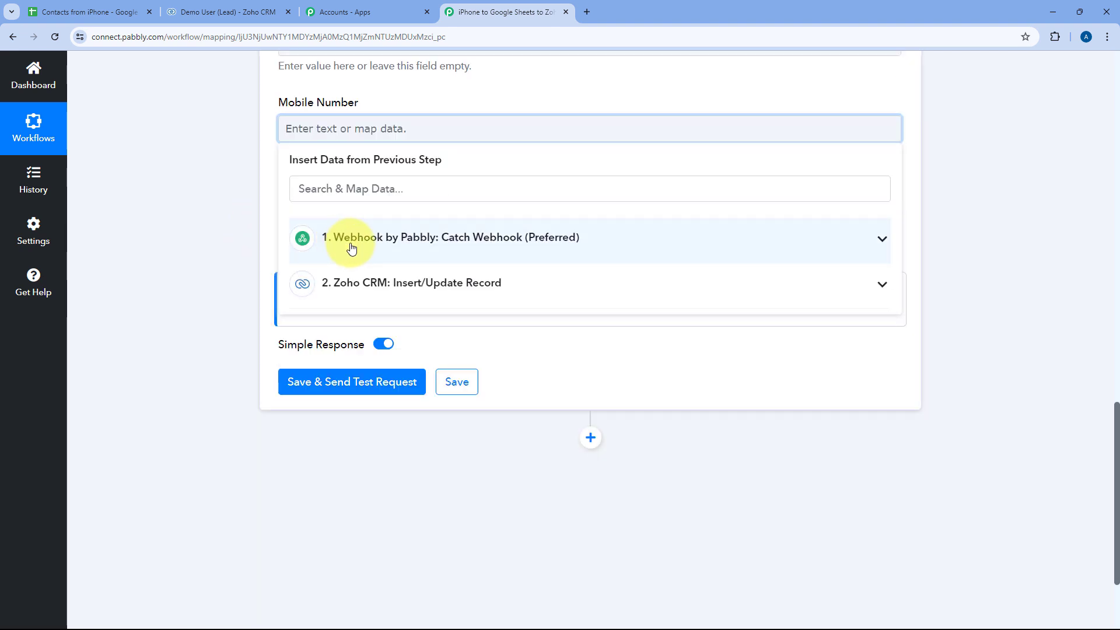
{"action": "left_click", "coordinate": [349, 240]}
{"action": "left_click", "coordinate": [347, 286]}
- Map the webhook's Company into the row's Company column and review the mappings
{"action": "left_click", "coordinate": [240, 188]}
{"action": "left_click", "coordinate": [285, 223]}
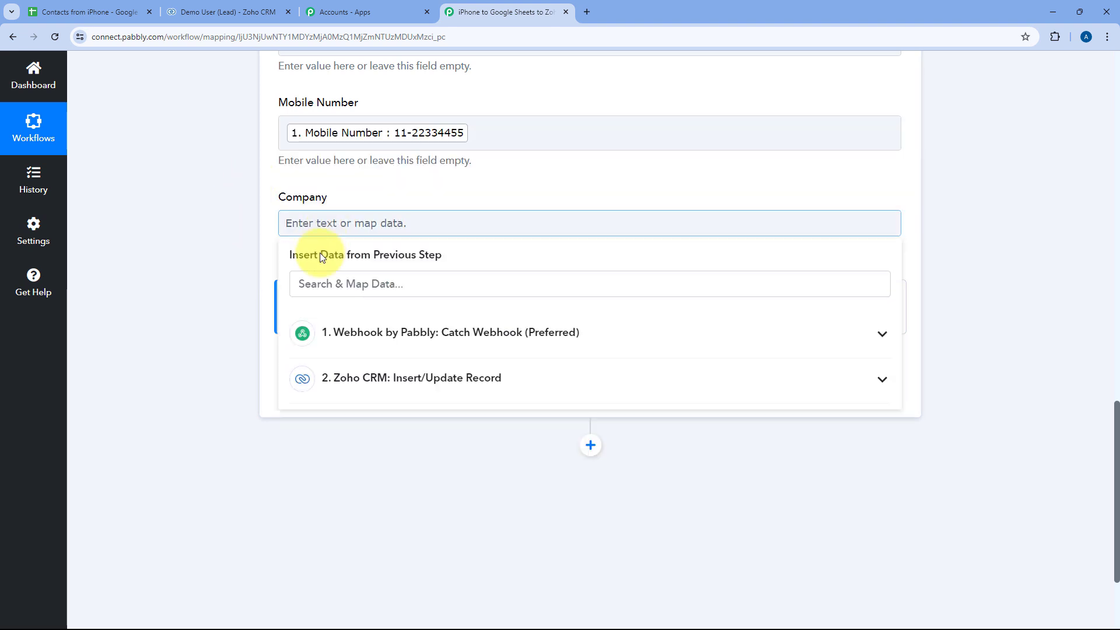
{"action": "left_click", "coordinate": [357, 332]}
{"action": "left_click", "coordinate": [368, 487]}
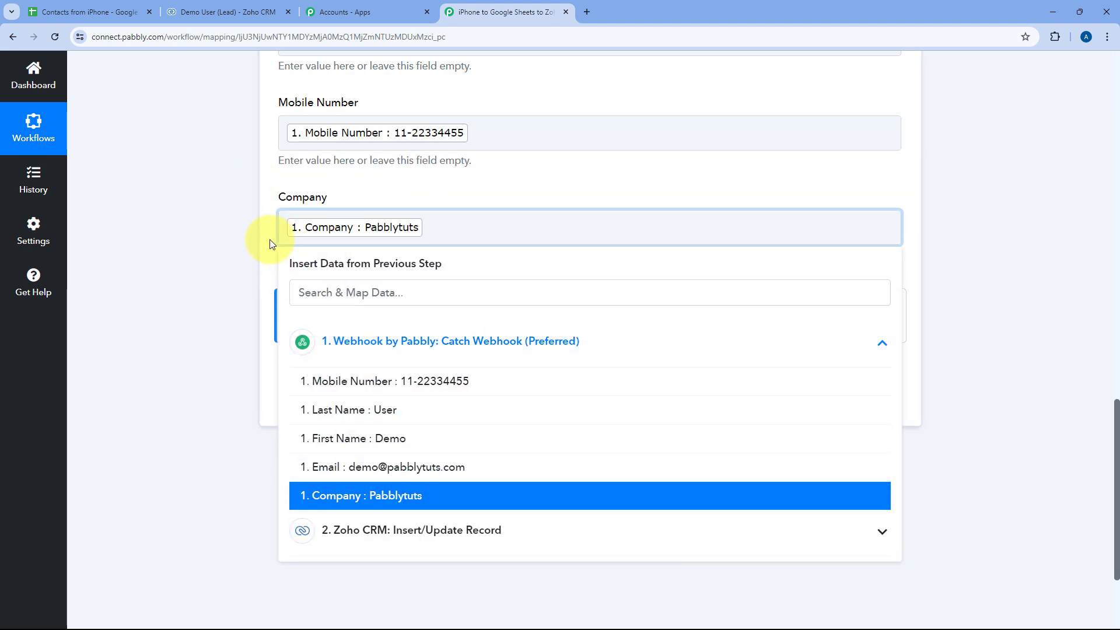
{"action": "left_click", "coordinate": [269, 239]}
{"action": "scroll", "coordinate": [269, 239], "scroll_direction": "up", "scroll_amount": 2}
{"action": "scroll", "coordinate": [269, 244], "scroll_direction": "up", "scroll_amount": 3}
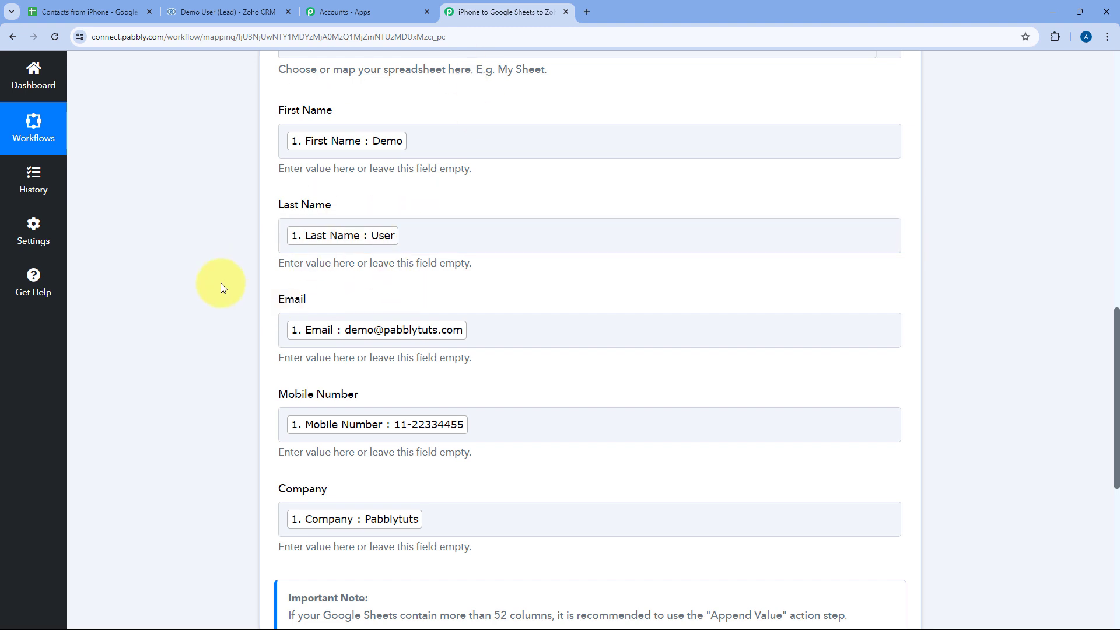
{"action": "scroll", "coordinate": [227, 283], "scroll_direction": "down", "scroll_amount": 6}
{"action": "scroll", "coordinate": [236, 284], "scroll_direction": "down", "scroll_amount": 2}
- Save the Google Sheets step and send a test row
{"action": "left_click", "coordinate": [407, 245]}
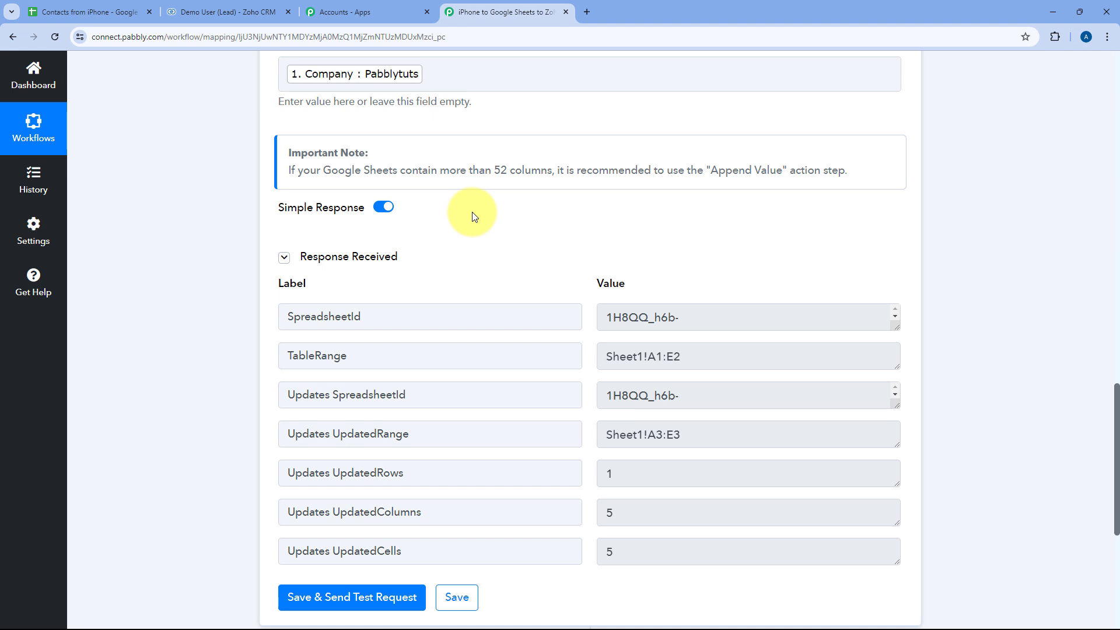
{"action": "scroll", "coordinate": [471, 218], "scroll_direction": "up", "scroll_amount": 4}
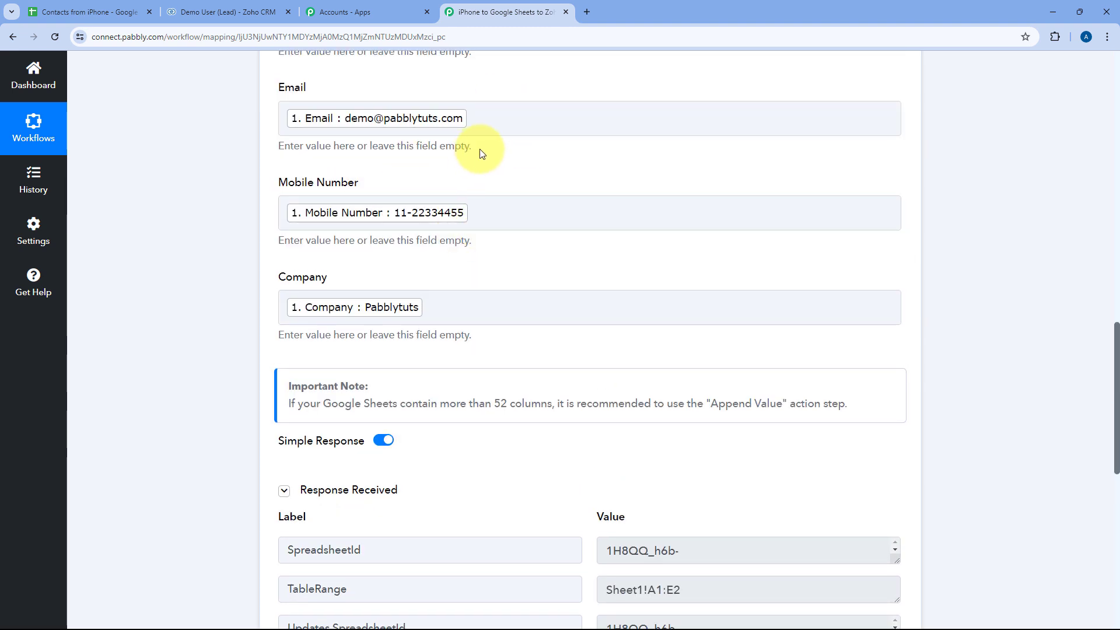
{"action": "scroll", "coordinate": [481, 153], "scroll_direction": "up", "scroll_amount": 2}
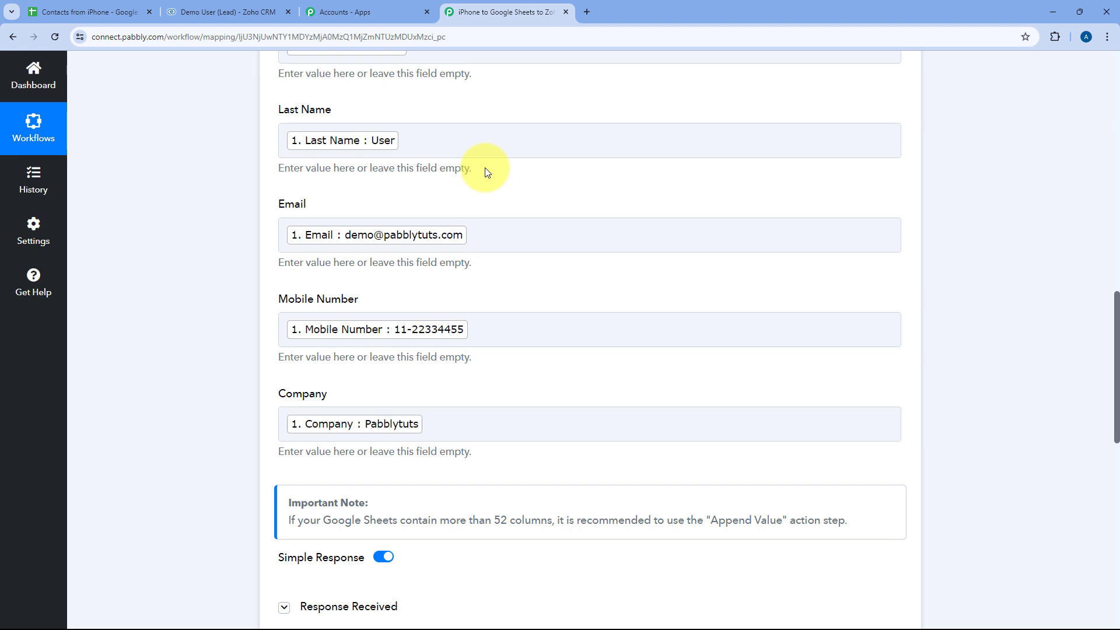
- Verify Demo User appears as row 3 of Contacts from iPhone and widen its Email column
{"action": "left_click", "coordinate": [121, 6]}
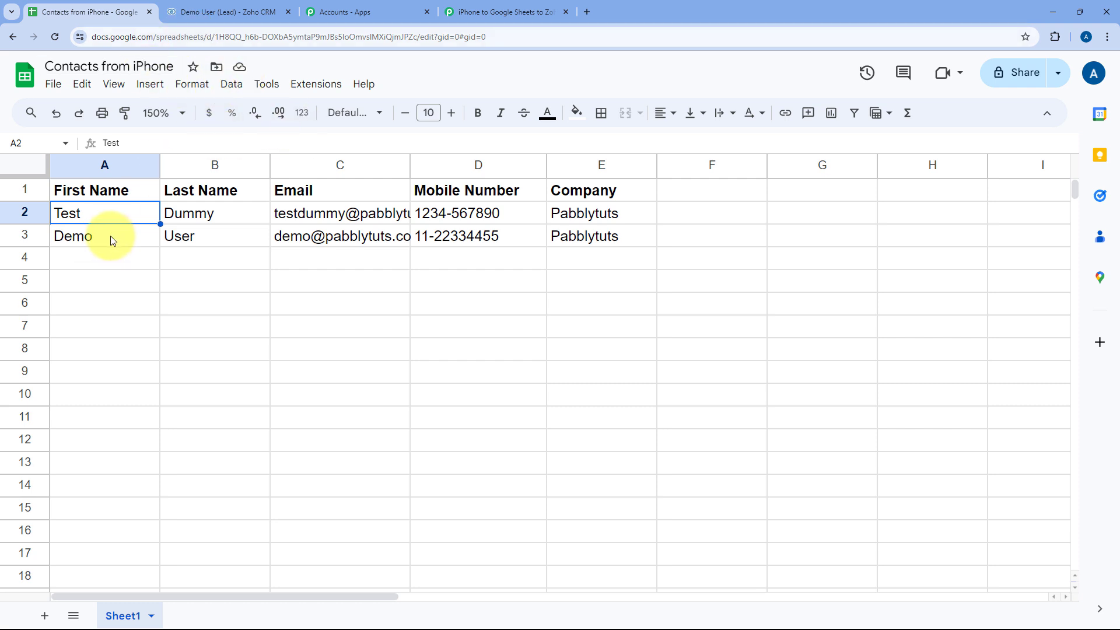
{"action": "left_click_drag", "start_coordinate": [111, 240], "coordinate": [554, 244]}
{"action": "left_click_drag", "start_coordinate": [409, 166], "coordinate": [466, 169]}
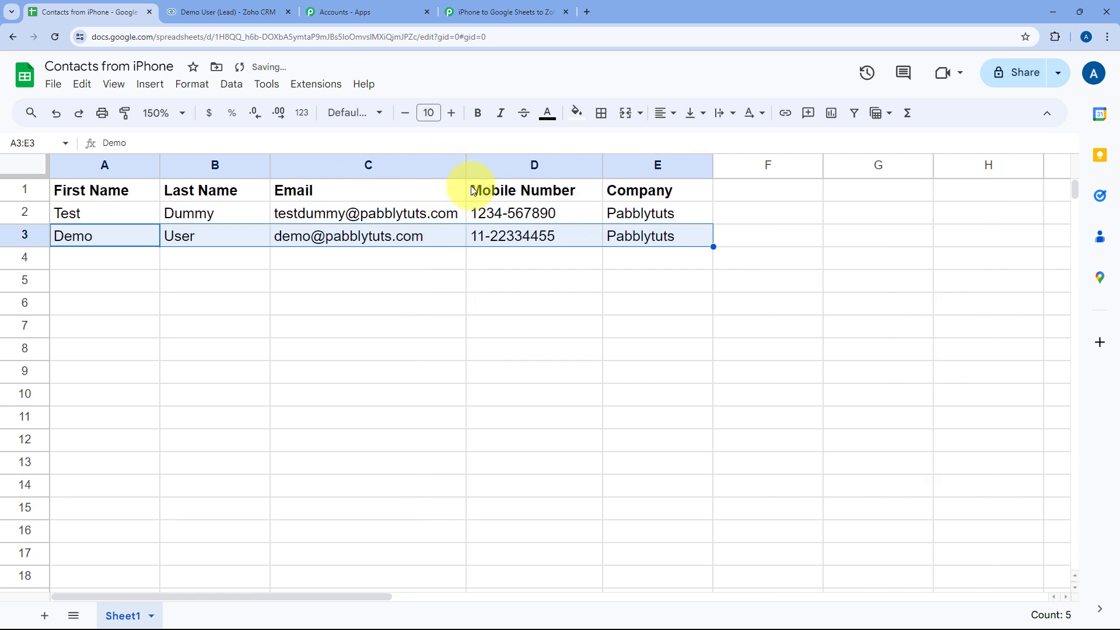
{"action": "left_click", "coordinate": [114, 233]}
{"action": "left_click", "coordinate": [502, 11]}
{"action": "scroll", "coordinate": [607, 260], "scroll_direction": "up", "scroll_amount": 5}
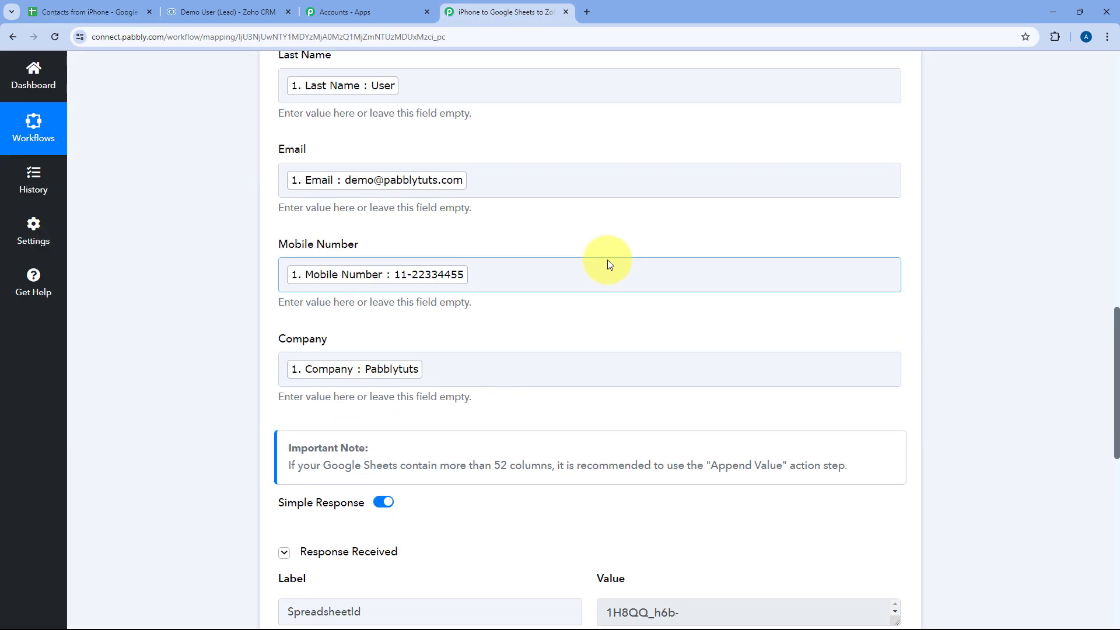
{"action": "scroll", "coordinate": [594, 268], "scroll_direction": "up", "scroll_amount": 10}
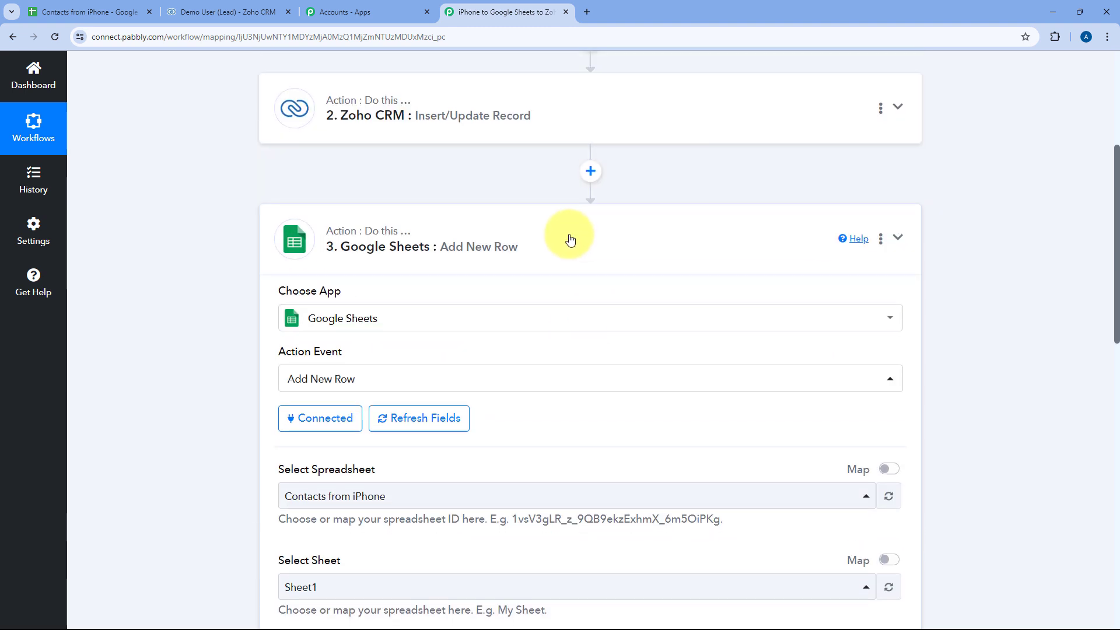
{"action": "left_click", "coordinate": [569, 239]}
- Scroll up to view the full webhook, Zoho CRM and Google Sheets workflow
{"action": "scroll", "coordinate": [532, 180], "scroll_direction": "up", "scroll_amount": 5}
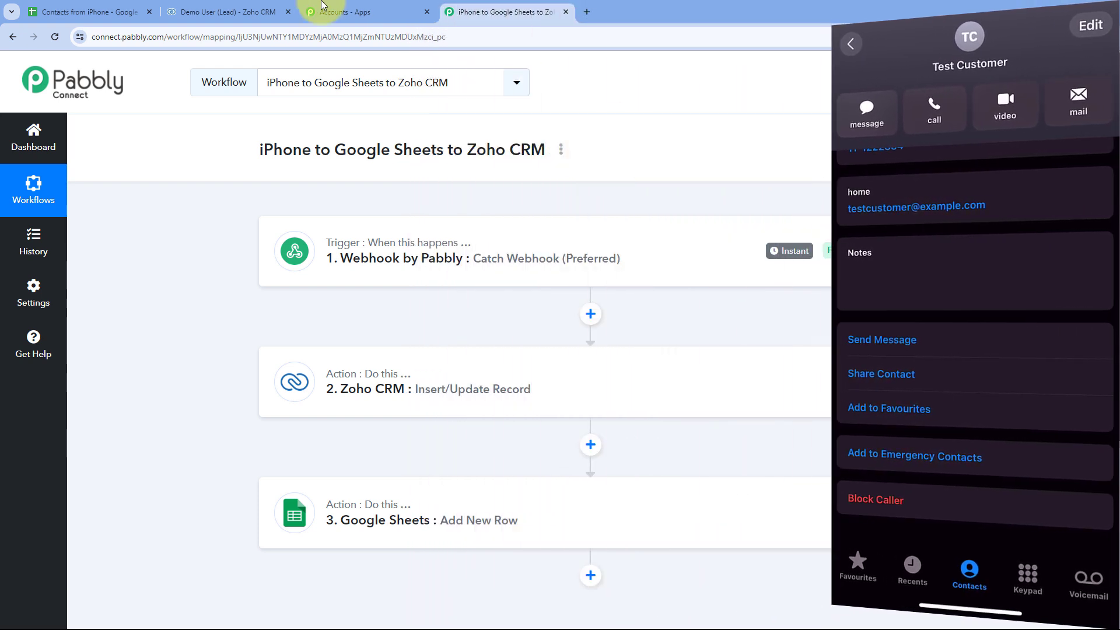
- Open the Test Customer lead from Zoho CRM's Leads list and review its details
{"action": "left_click", "coordinate": [216, 12]}
{"action": "left_click", "coordinate": [148, 68]}
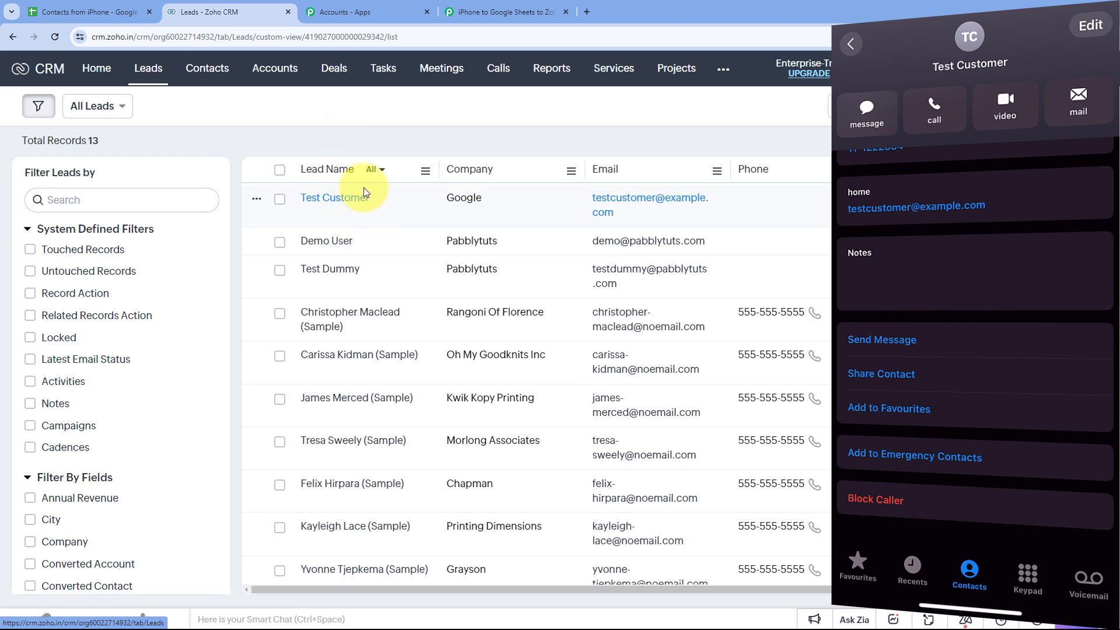
{"action": "left_click", "coordinate": [336, 201]}
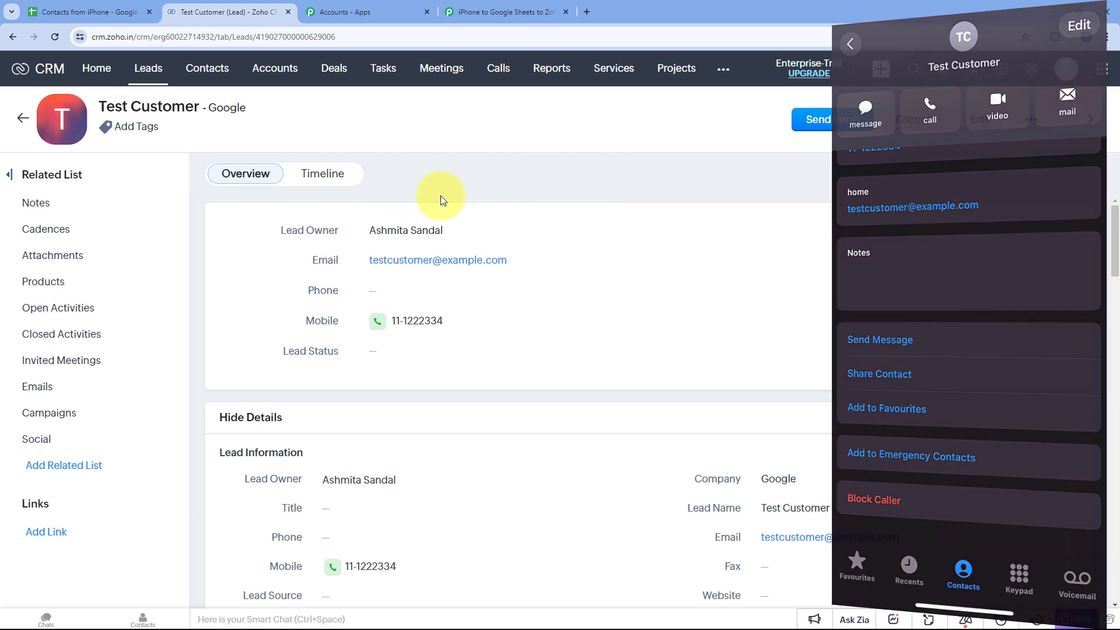
{"action": "scroll", "coordinate": [481, 274], "scroll_direction": "down", "scroll_amount": 3}
{"action": "scroll", "coordinate": [482, 274], "scroll_direction": "down", "scroll_amount": 3}
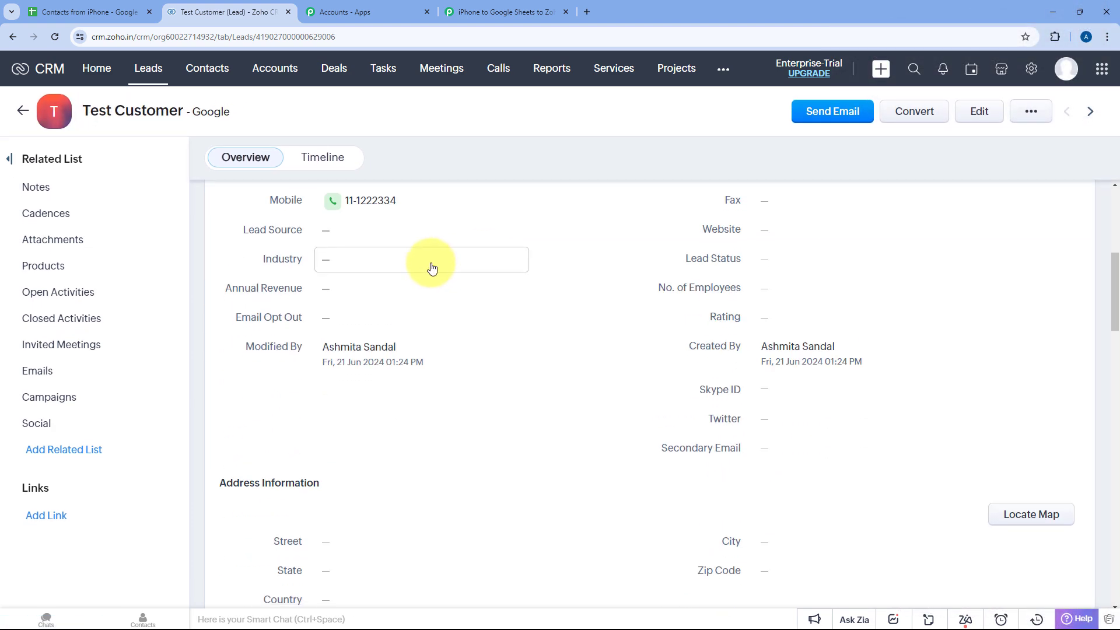
{"action": "scroll", "coordinate": [375, 227], "scroll_direction": "up", "scroll_amount": 2}
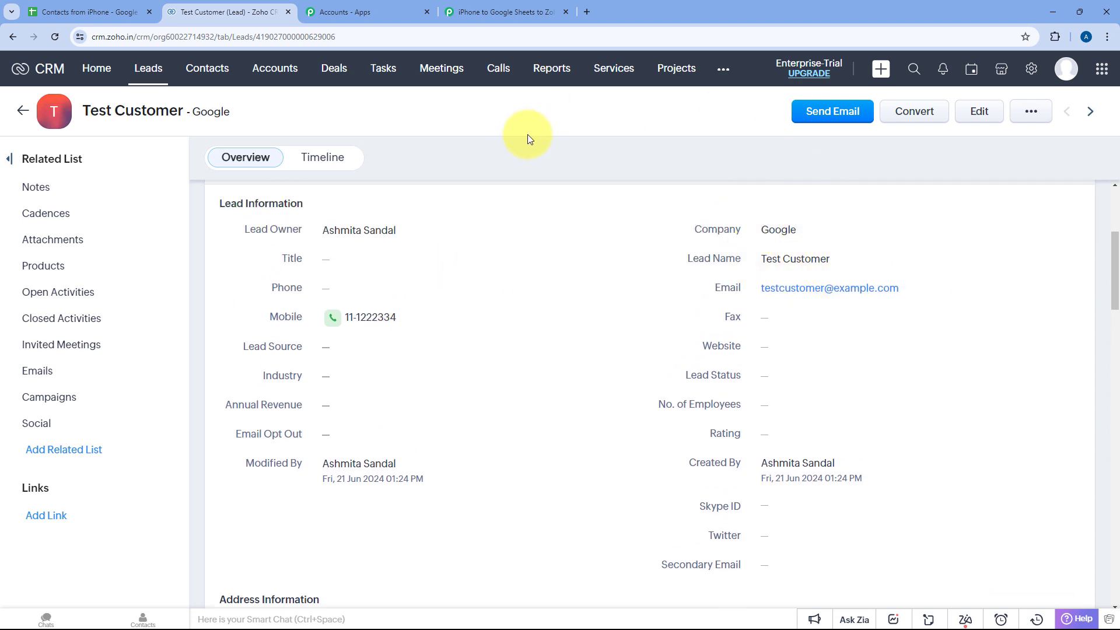
- Confirm Test Customer appears as row 4 of the Contacts from iPhone sheet
{"action": "left_click", "coordinate": [87, 12]}
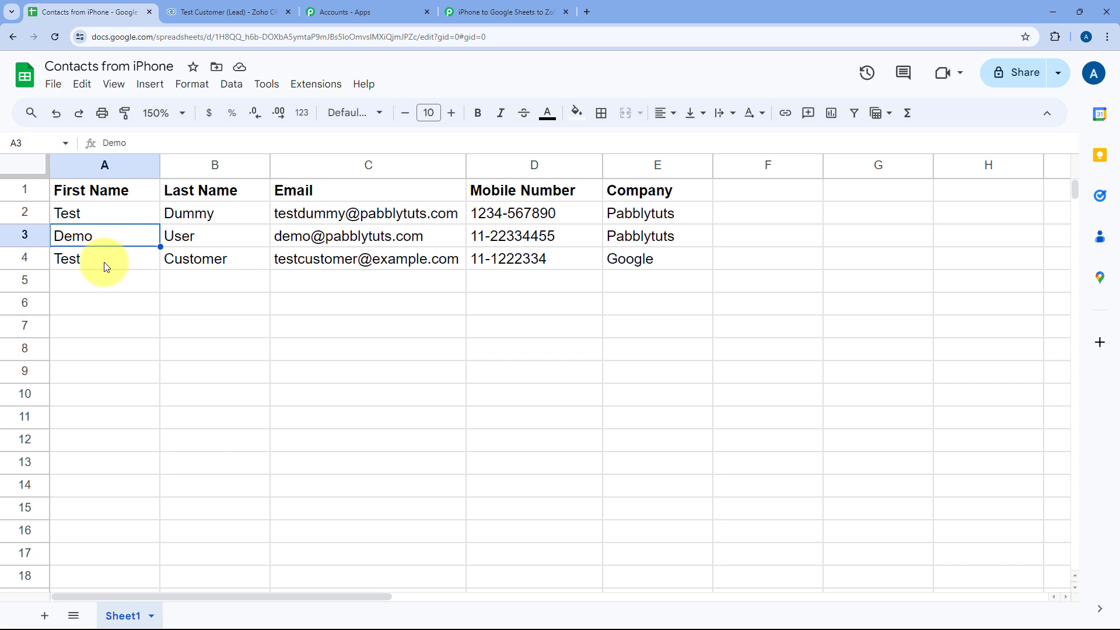
{"action": "left_click_drag", "start_coordinate": [100, 263], "coordinate": [615, 261]}
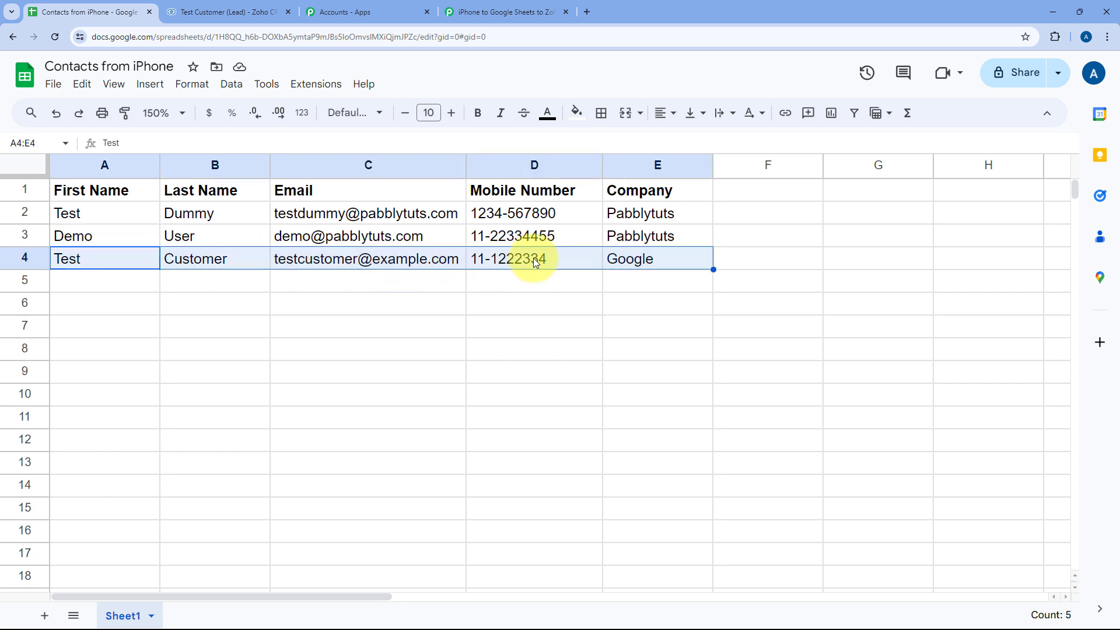
{"action": "left_click", "coordinate": [648, 263]}
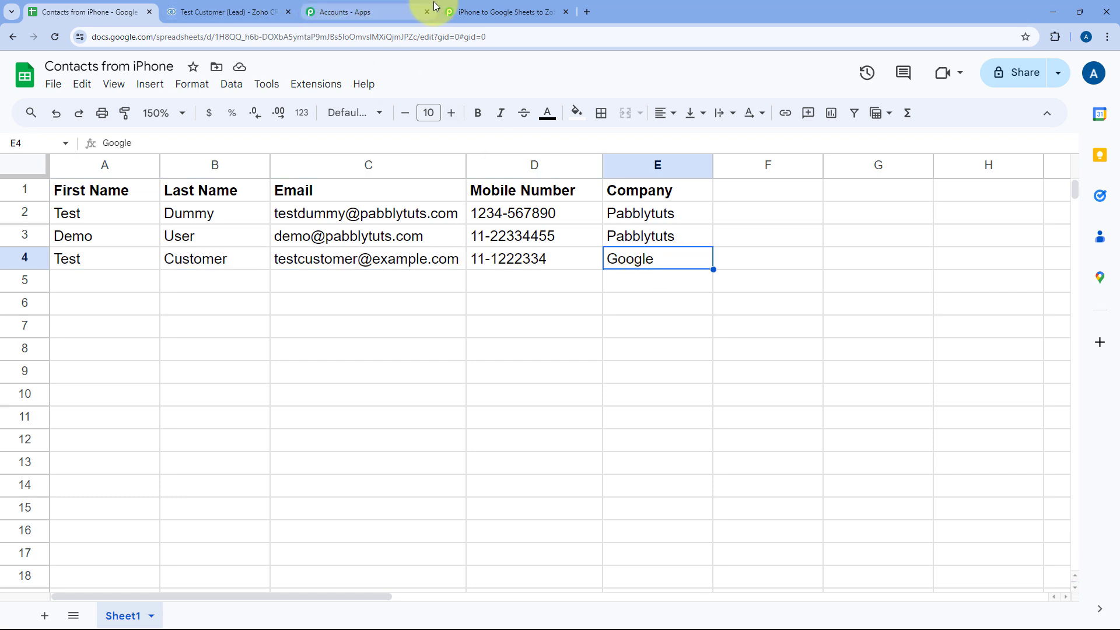
{"action": "left_click", "coordinate": [493, 12]}
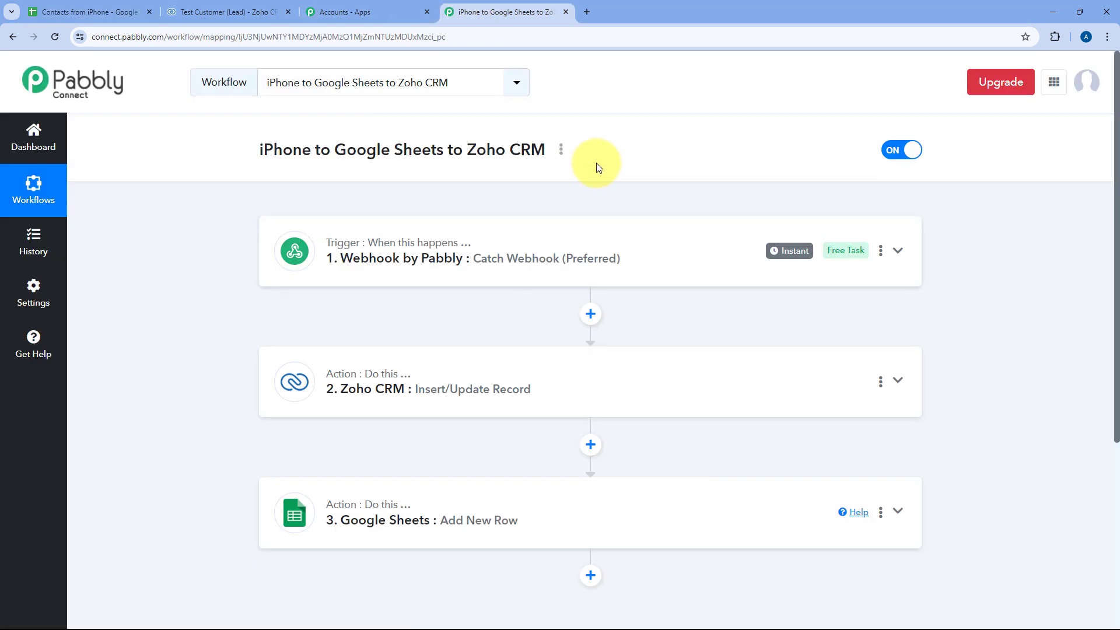